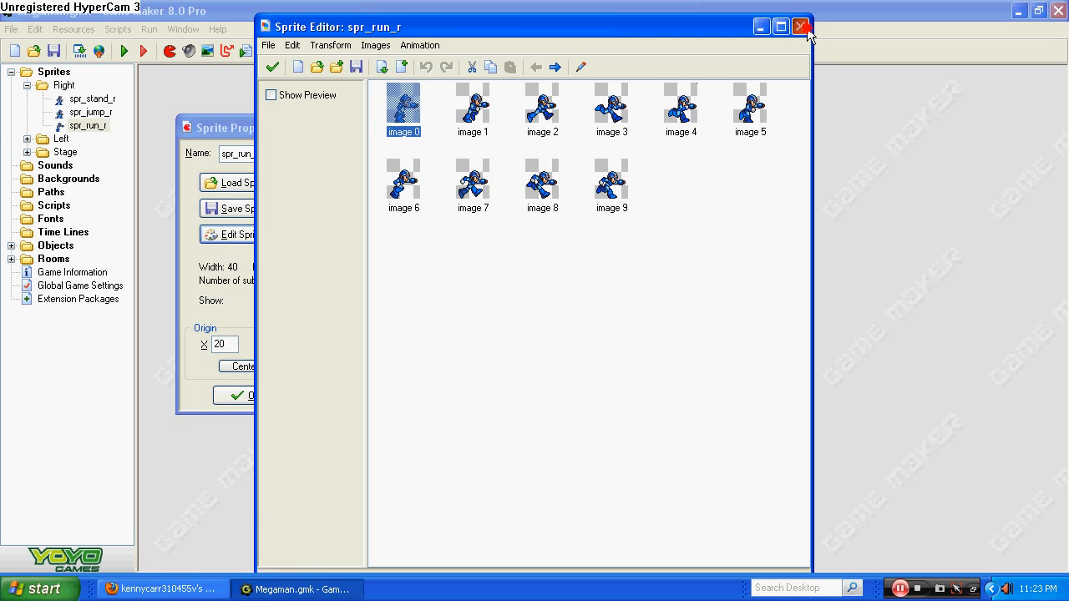
- Erase the stray black pixel in the upper-right corner of image 4 in the spr_run_r sprite
{"action": "left_click", "coordinate": [803, 29]}
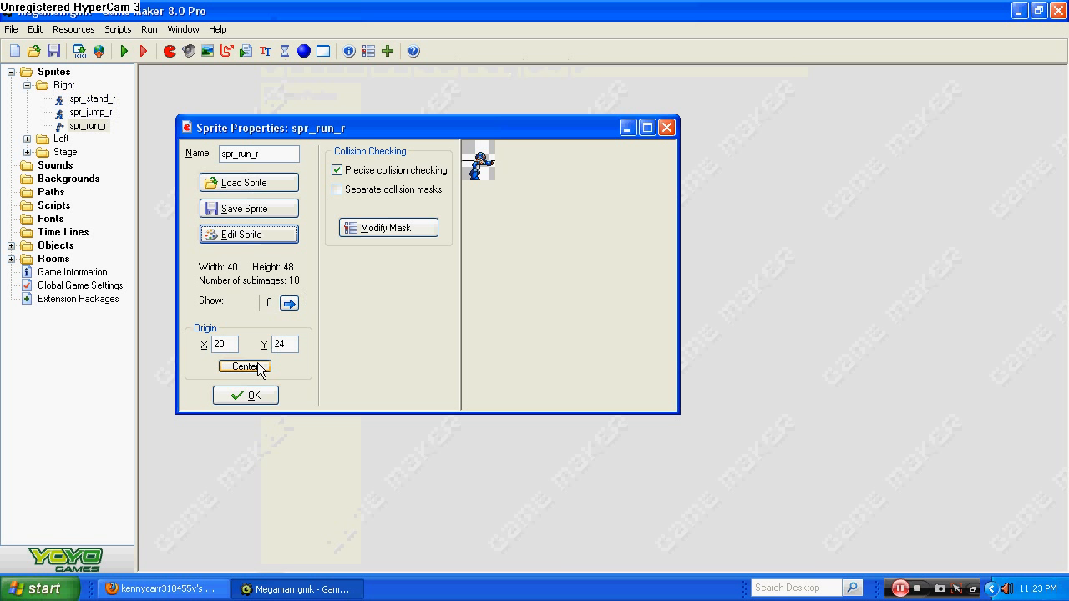
{"action": "left_click", "coordinate": [272, 239]}
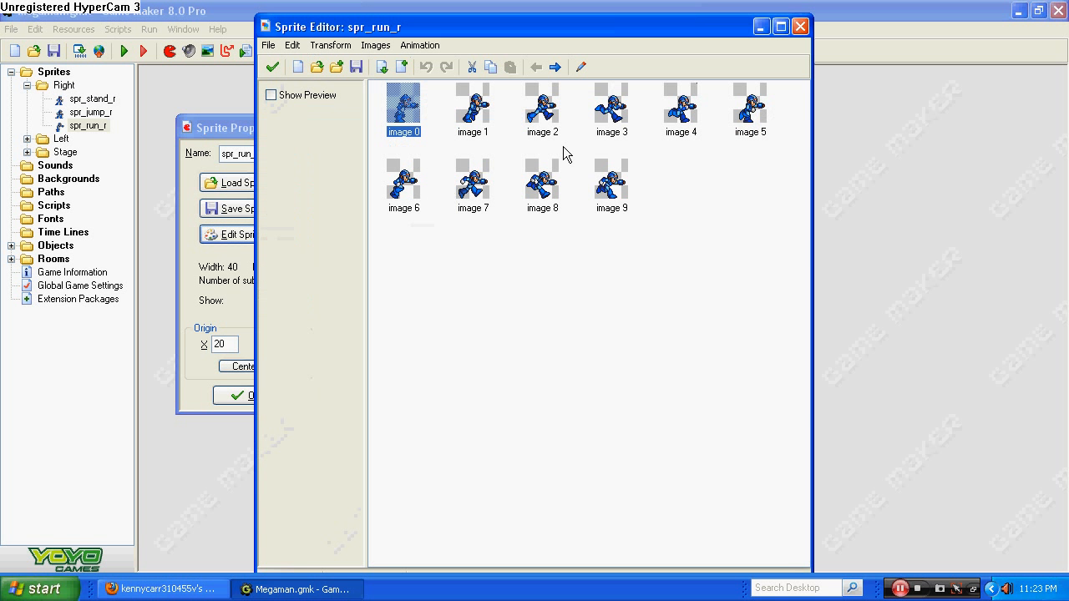
{"action": "double_click", "coordinate": [679, 109]}
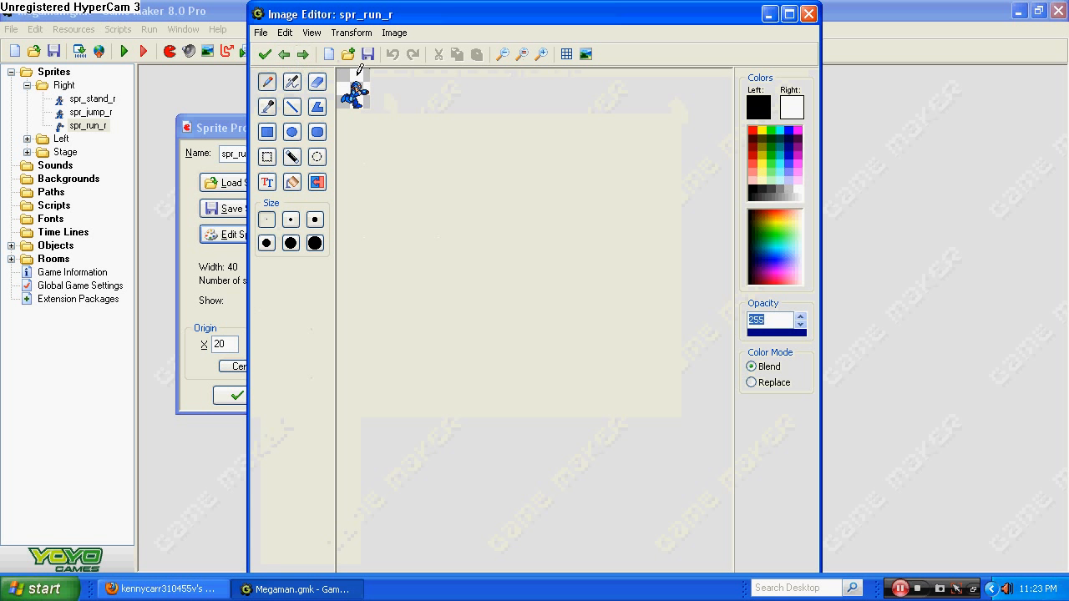
{"action": "left_click", "coordinate": [545, 57]}
{"action": "left_click", "coordinate": [544, 57]}
{"action": "left_click", "coordinate": [544, 57]}
{"action": "left_click", "coordinate": [545, 57]}
{"action": "left_click", "coordinate": [544, 57]}
{"action": "left_click", "coordinate": [545, 57]}
{"action": "left_click", "coordinate": [544, 57]}
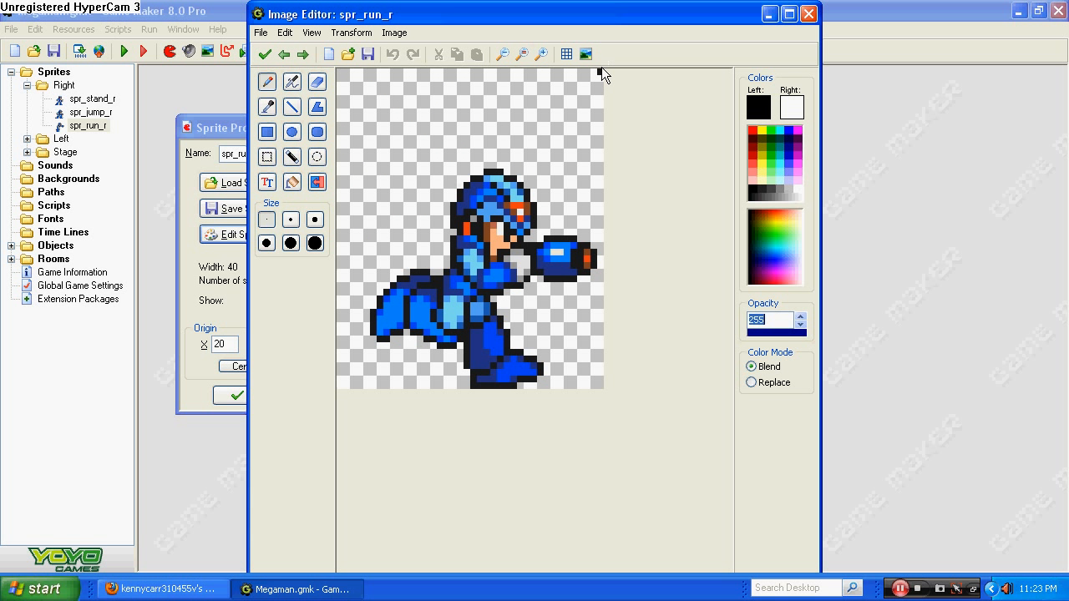
{"action": "left_click", "coordinate": [315, 84]}
{"action": "left_click", "coordinate": [600, 72]}
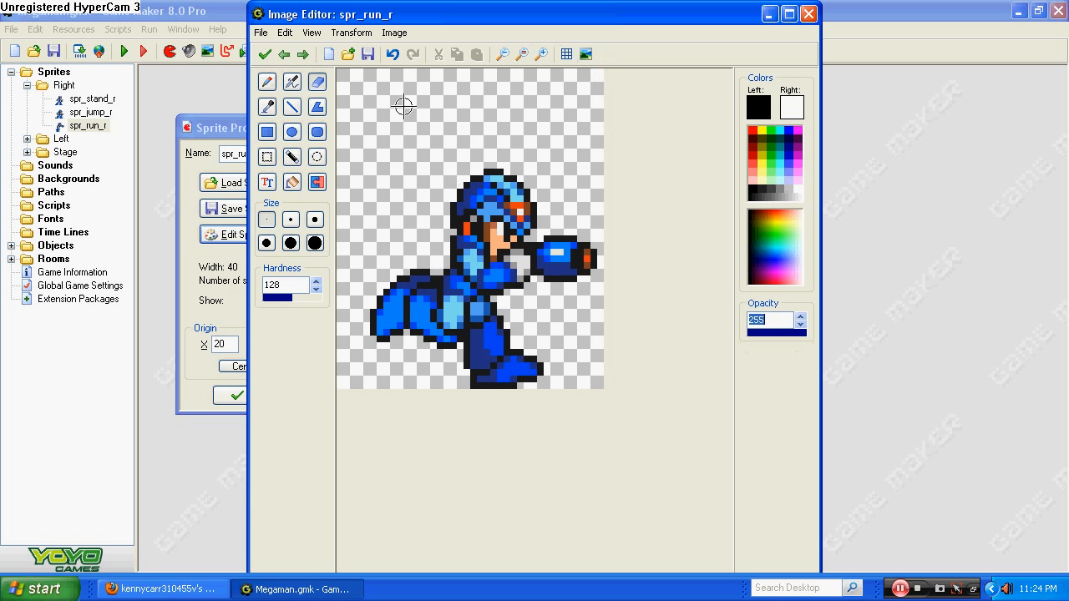
- Accept the edited image, enable the animation preview, and save the spr_run_r sprite's changes
{"action": "left_click", "coordinate": [265, 54]}
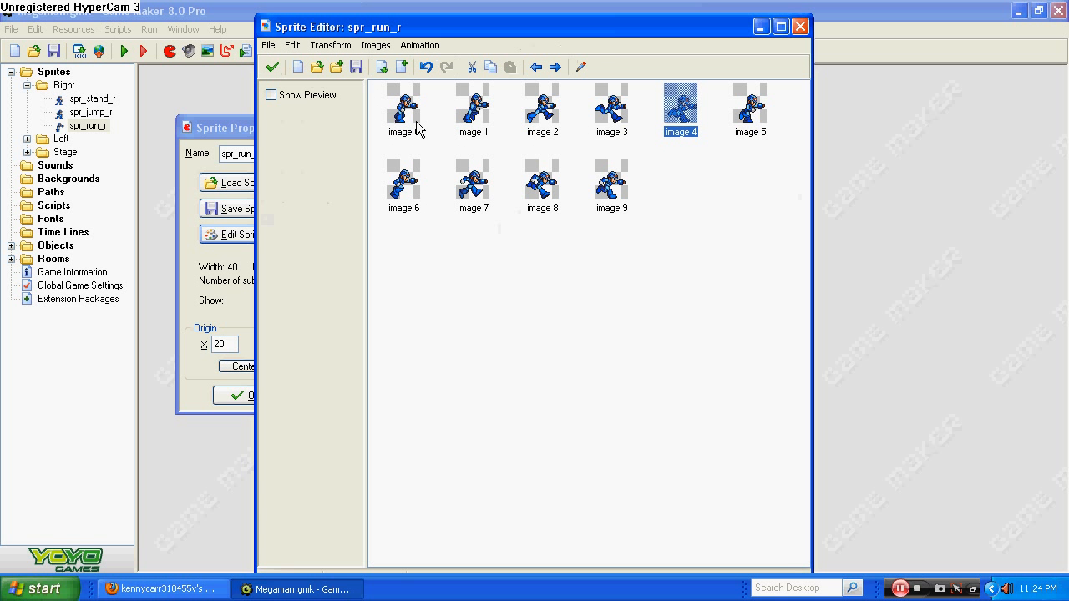
{"action": "left_click", "coordinate": [308, 97]}
{"action": "left_click", "coordinate": [273, 66]}
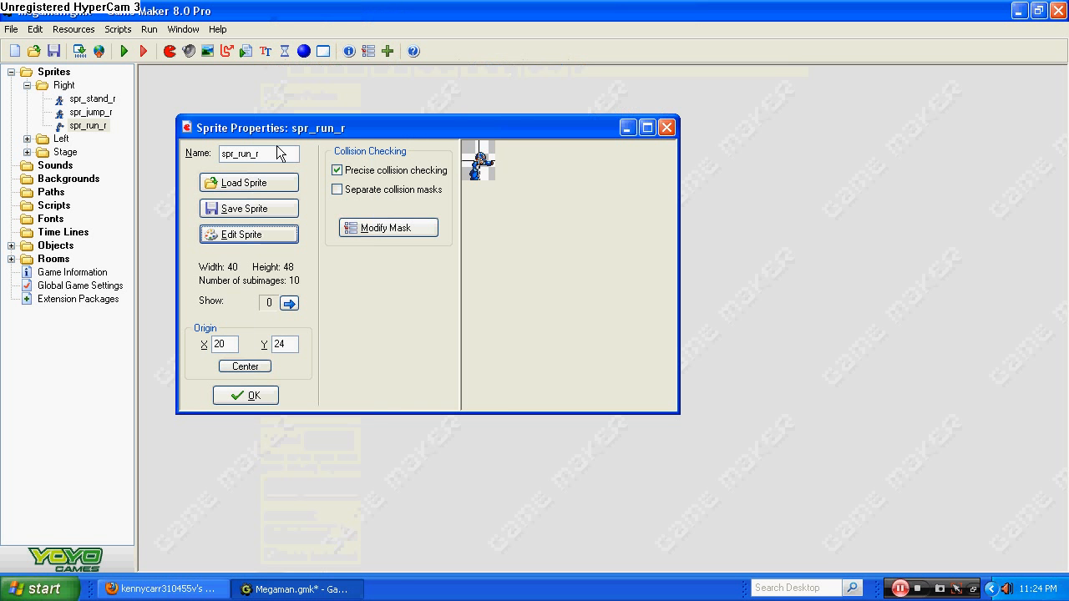
{"action": "left_click", "coordinate": [250, 394]}
- Erase the stray pixel in the upper-left corner of image 4 in spr_run_l and accept the sprite's changes
{"action": "left_click", "coordinate": [26, 86]}
{"action": "double_click", "coordinate": [61, 99]}
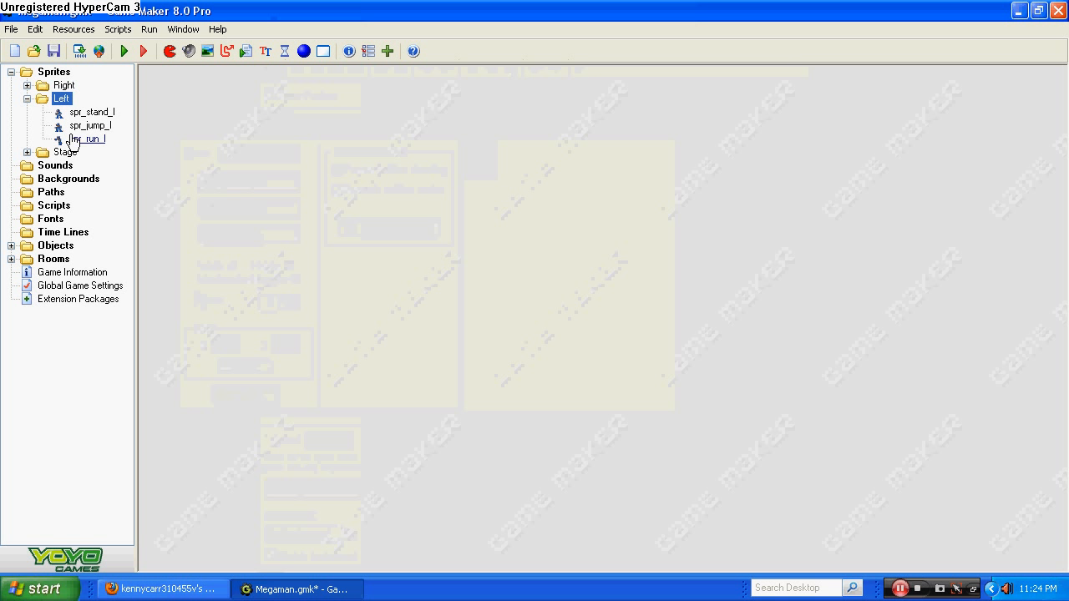
{"action": "left_click", "coordinate": [74, 139]}
{"action": "left_click", "coordinate": [301, 257]}
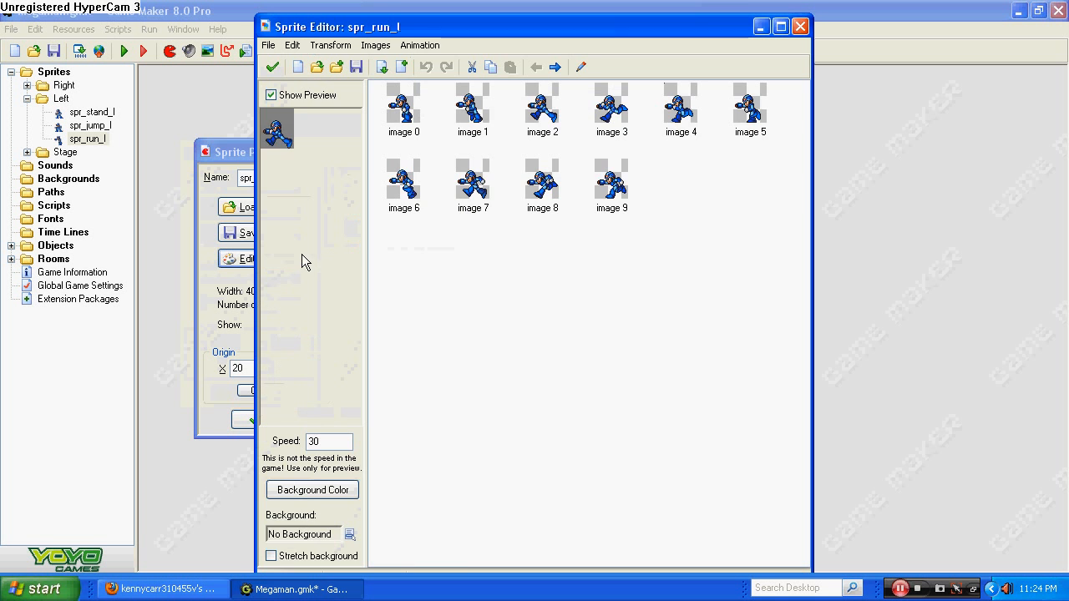
{"action": "double_click", "coordinate": [677, 116]}
{"action": "left_click", "coordinate": [540, 54]}
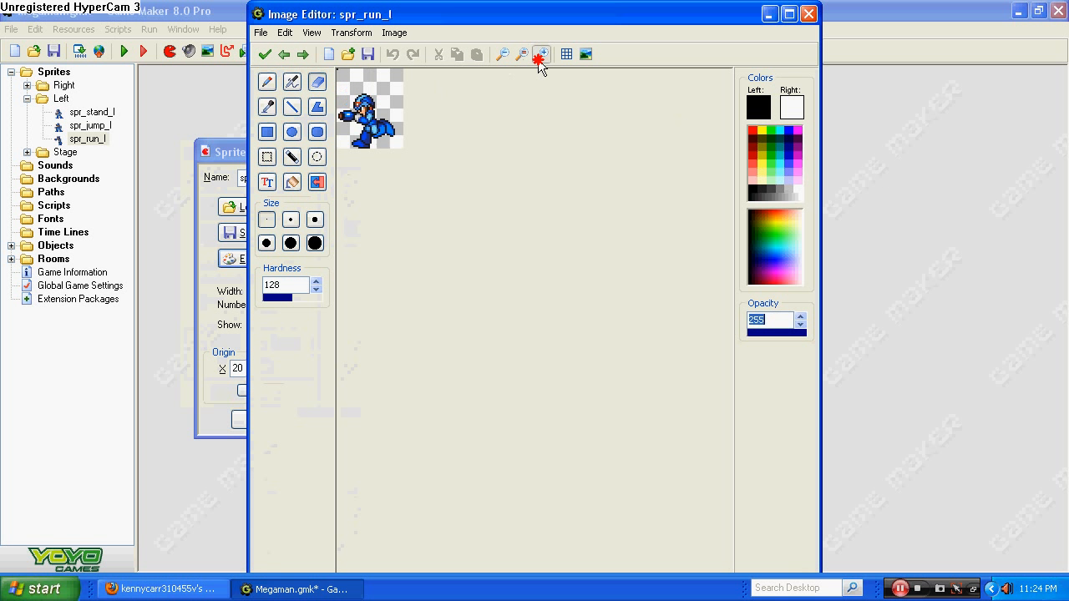
{"action": "left_click", "coordinate": [540, 54]}
{"action": "left_click", "coordinate": [540, 54]}
{"action": "left_click", "coordinate": [540, 54]}
{"action": "left_click", "coordinate": [540, 55]}
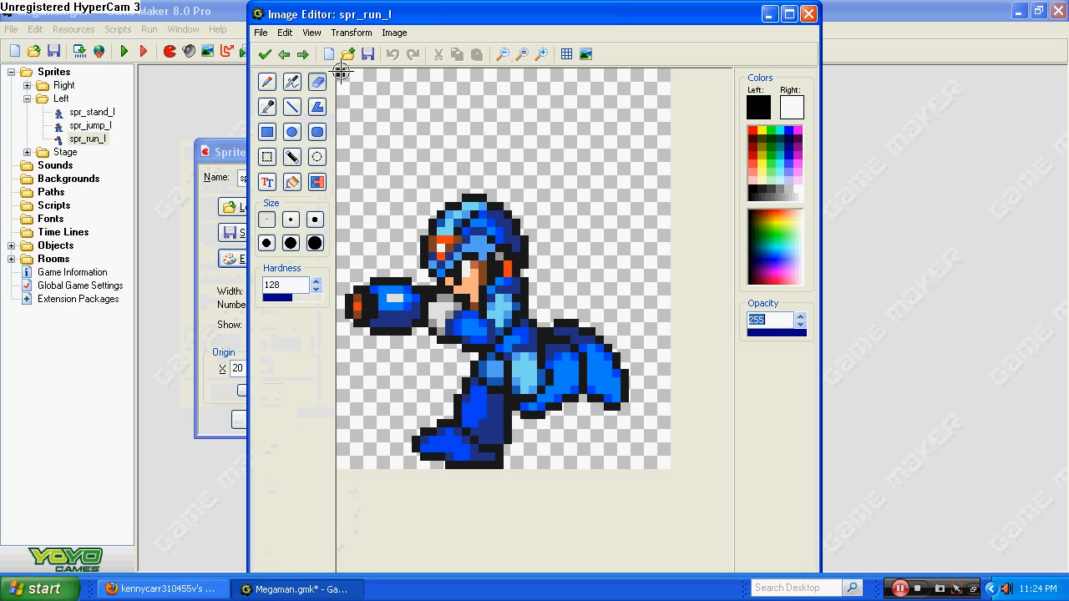
{"action": "left_click", "coordinate": [265, 54]}
{"action": "left_click", "coordinate": [274, 65]}
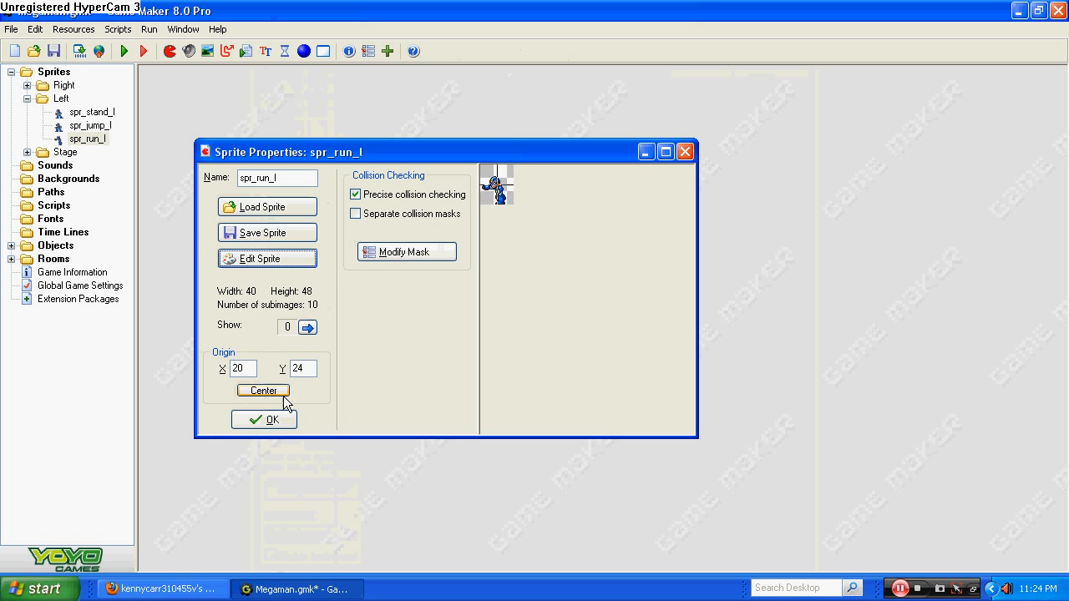
{"action": "left_click", "coordinate": [265, 420]}
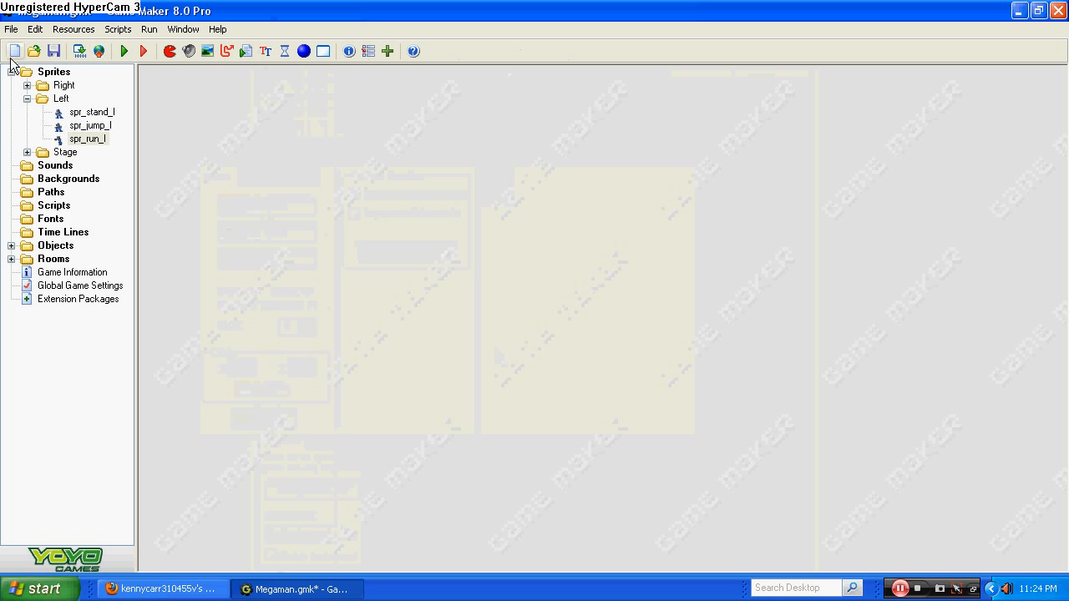
- Duplicate the spr_stand_r sprite in the Right sprite group
{"action": "left_click", "coordinate": [27, 99]}
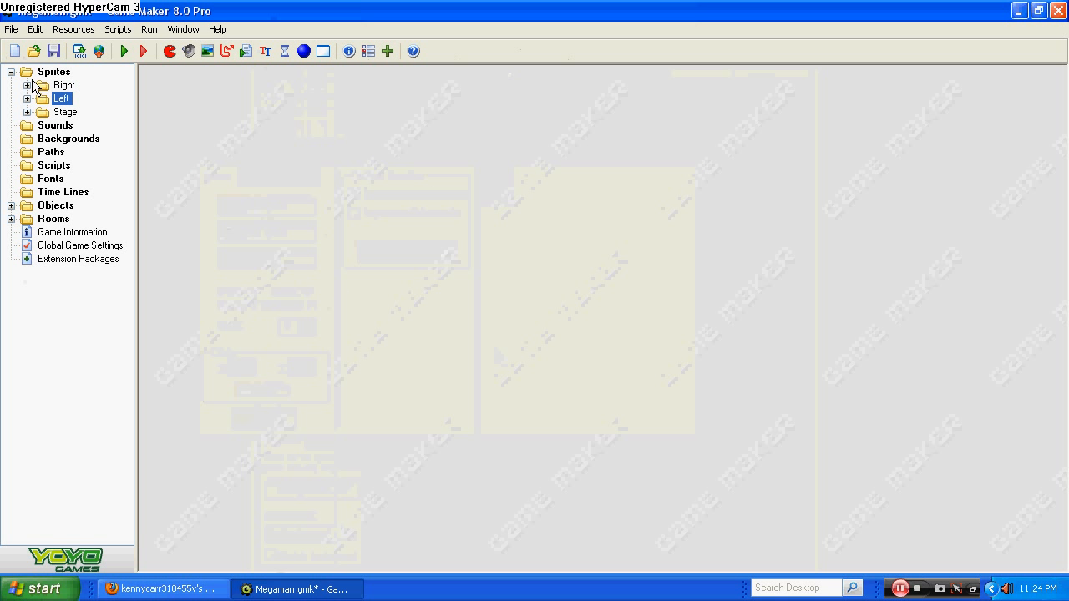
{"action": "left_click", "coordinate": [32, 79]}
{"action": "left_click", "coordinate": [27, 85]}
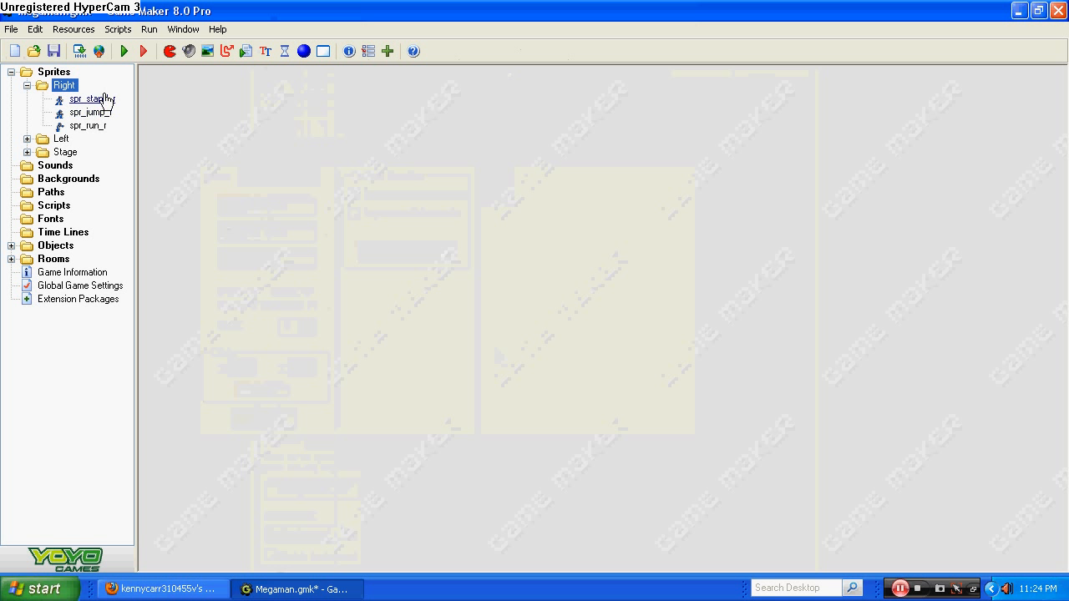
{"action": "right_click", "coordinate": [106, 99]}
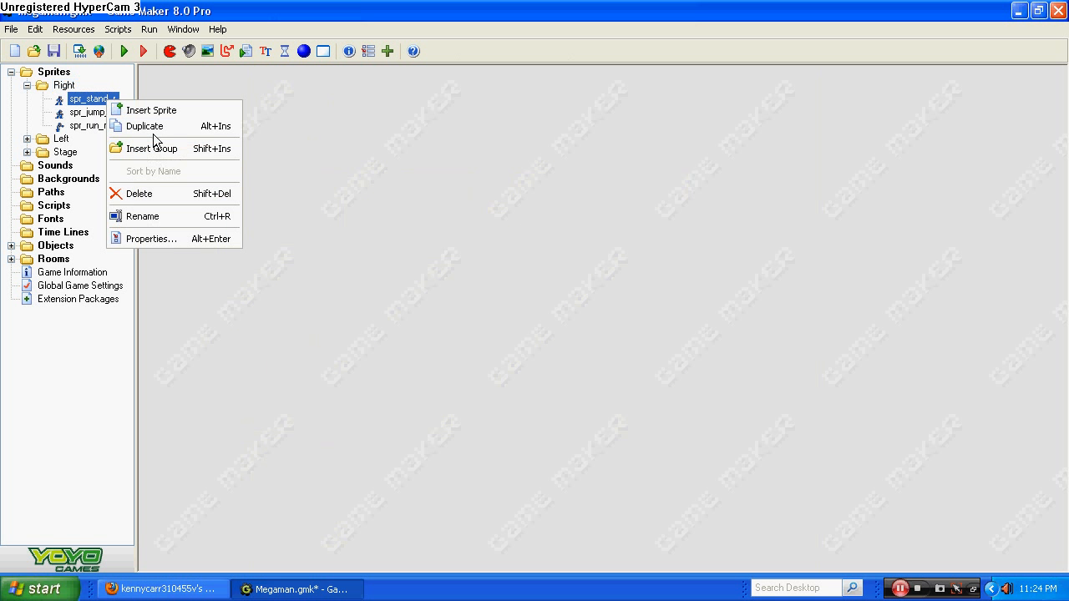
{"action": "left_click", "coordinate": [146, 126]}
- Edit the duplicated sprite and cut two of its subimages so that only one frame remains
{"action": "left_click", "coordinate": [317, 283]}
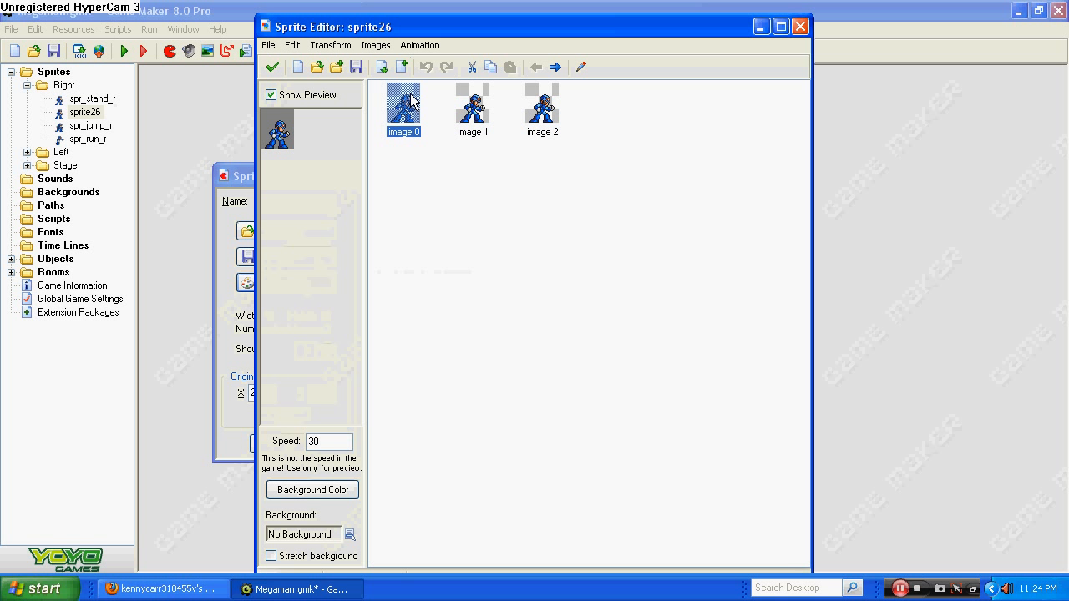
{"action": "left_click", "coordinate": [478, 69]}
{"action": "left_click", "coordinate": [477, 69]}
- Cover the entire remaining frame with a black-filled, white-outlined rectangle and accept the image and sprite edits
{"action": "double_click", "coordinate": [419, 101]}
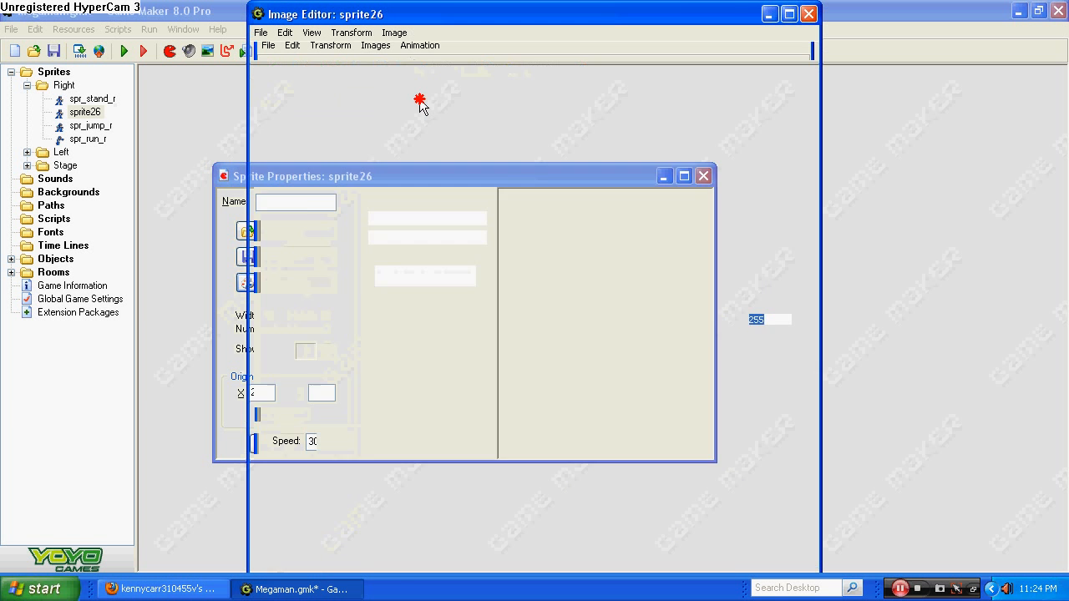
{"action": "left_click", "coordinate": [524, 55]}
{"action": "left_click", "coordinate": [523, 55]}
{"action": "left_click", "coordinate": [523, 55]}
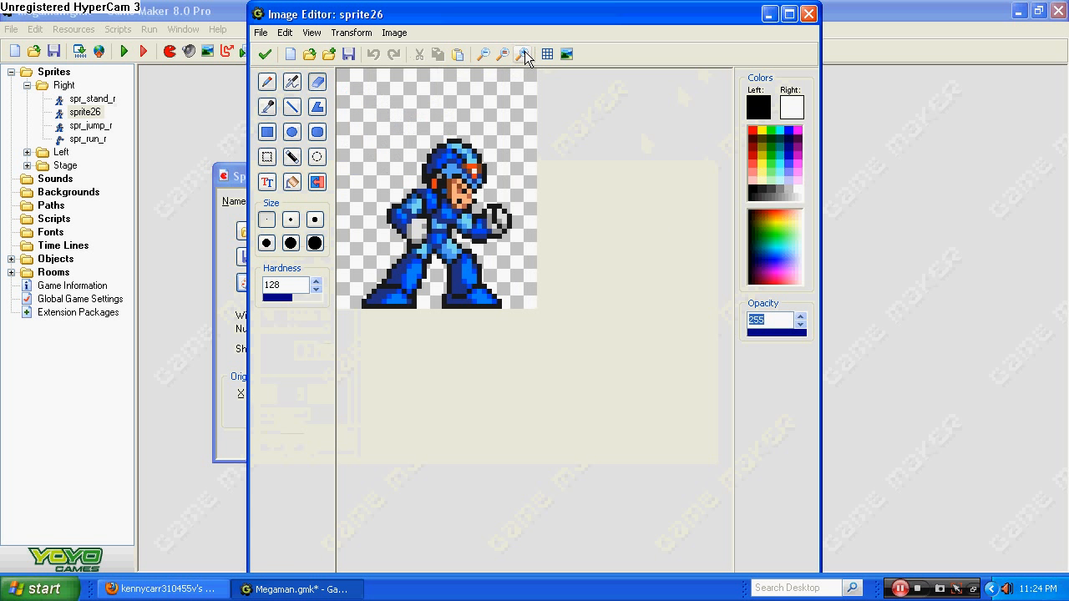
{"action": "left_click", "coordinate": [523, 55]}
{"action": "left_click", "coordinate": [524, 55]}
{"action": "left_click", "coordinate": [267, 132]}
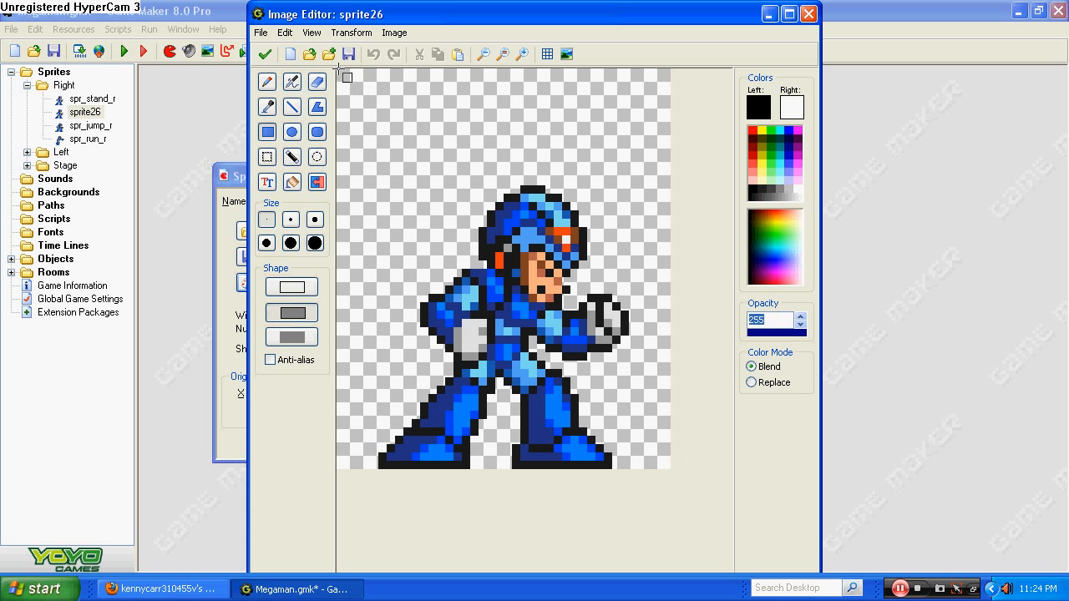
{"action": "left_click_drag", "start_coordinate": [339, 70], "coordinate": [675, 472]}
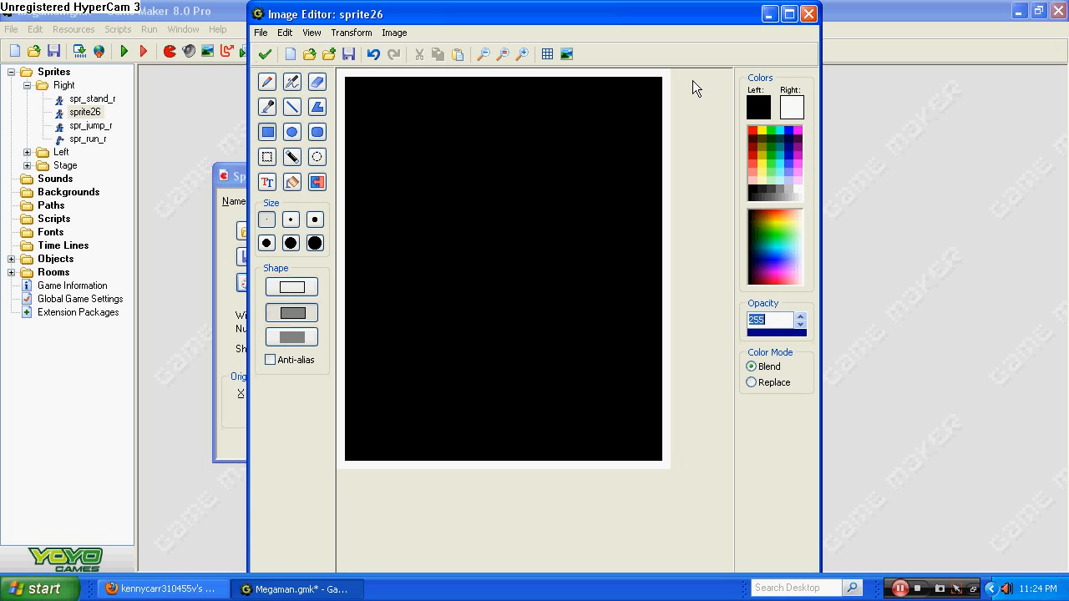
{"action": "right_click_drag", "start_coordinate": [345, 76], "coordinate": [661, 461]}
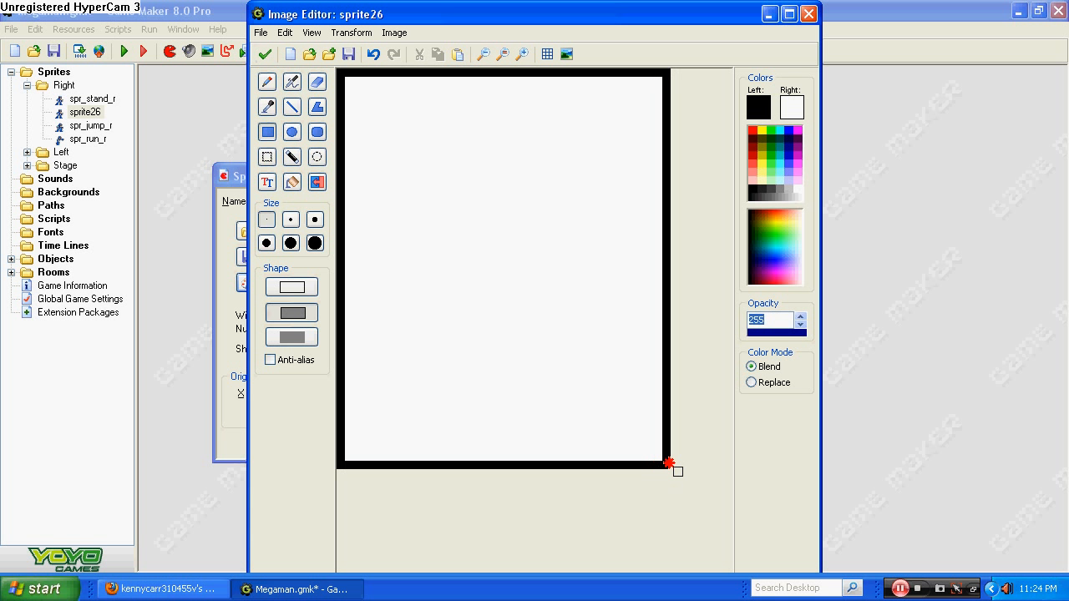
{"action": "left_click", "coordinate": [375, 100]}
{"action": "left_click_drag", "start_coordinate": [344, 77], "coordinate": [668, 464]}
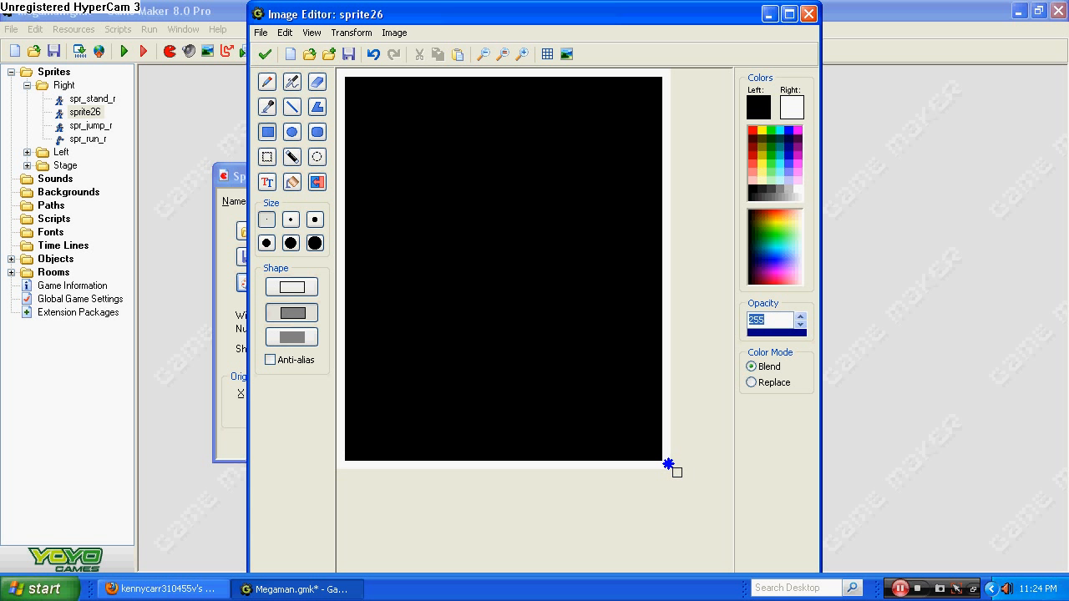
{"action": "left_click", "coordinate": [265, 53]}
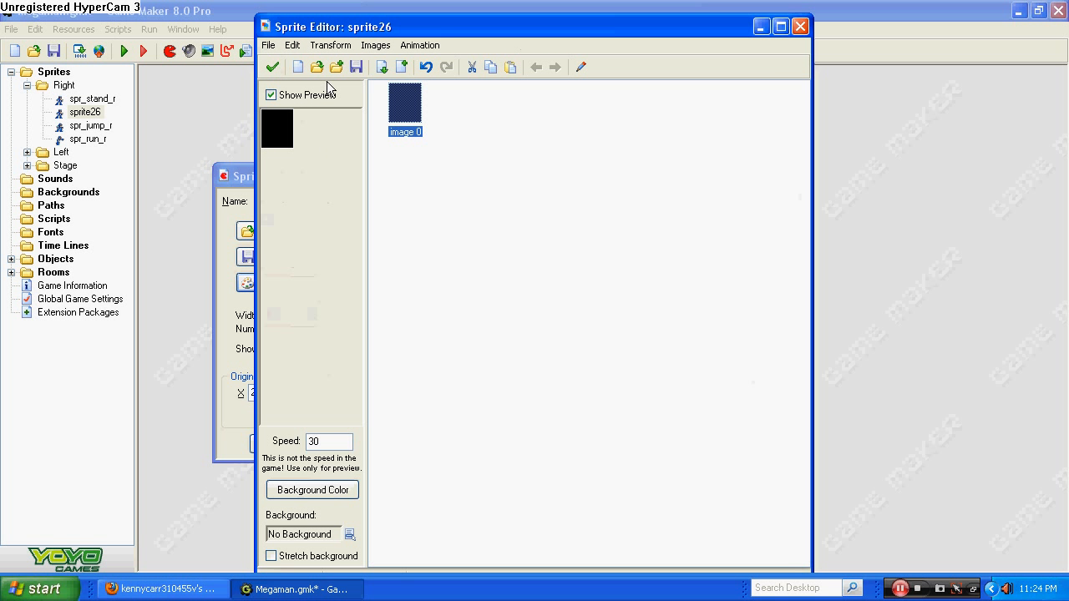
{"action": "left_click", "coordinate": [273, 66]}
- Rename the duplicated sprite as spr_mask and confirm its properties
{"action": "left_click_drag", "start_coordinate": [289, 201], "coordinate": [268, 197]}
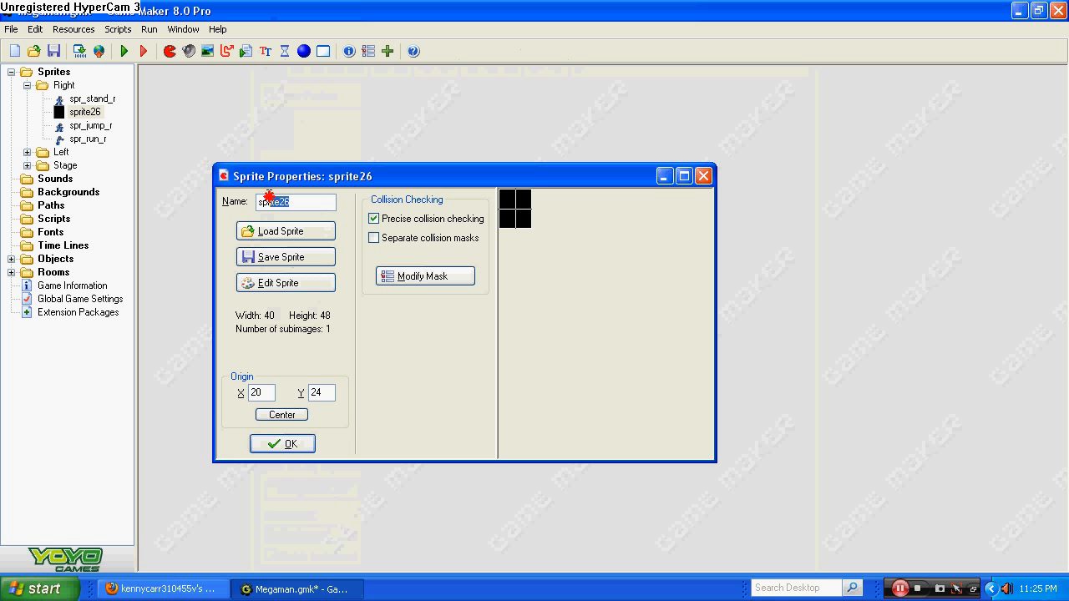
{"action": "type", "text": "r"}
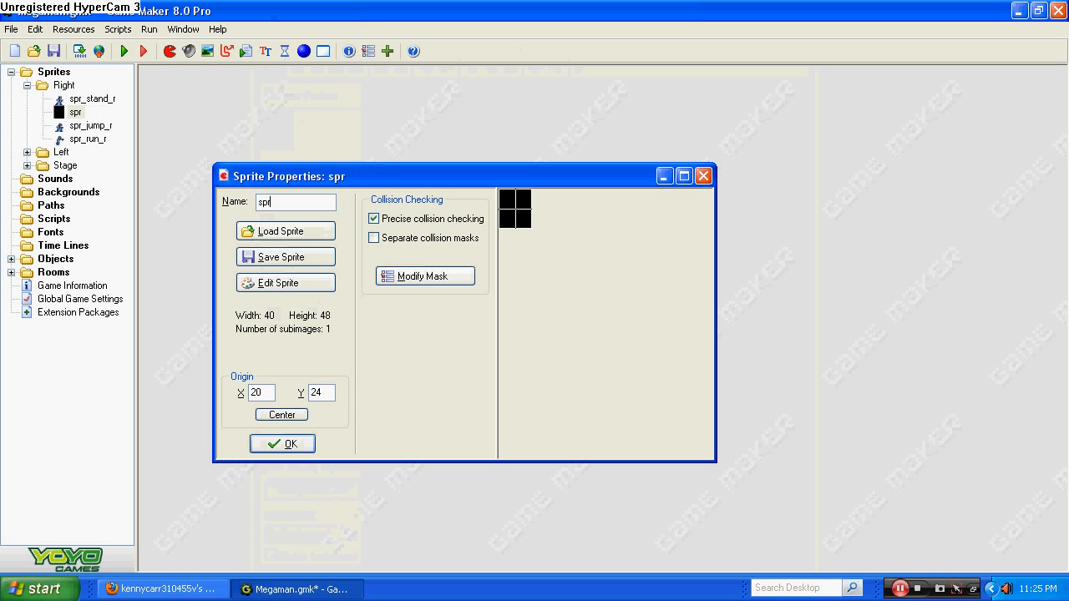
{"action": "type", "text": "_mask"}
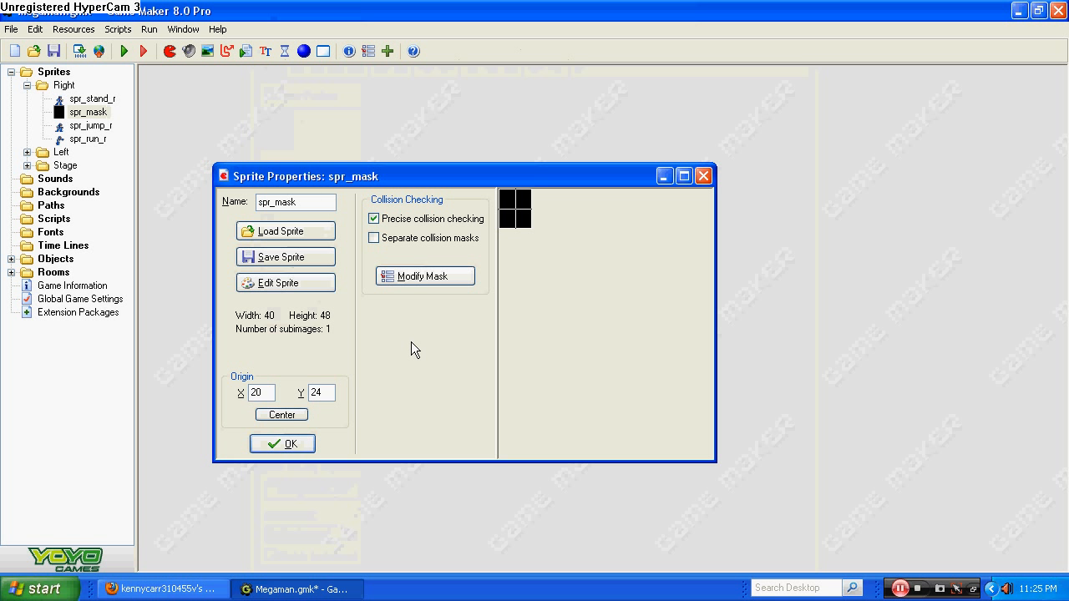
{"action": "left_click", "coordinate": [284, 444]}
- Set the mask of the obj_megaman_r object in the player group to spr_mask
{"action": "double_click", "coordinate": [36, 86]}
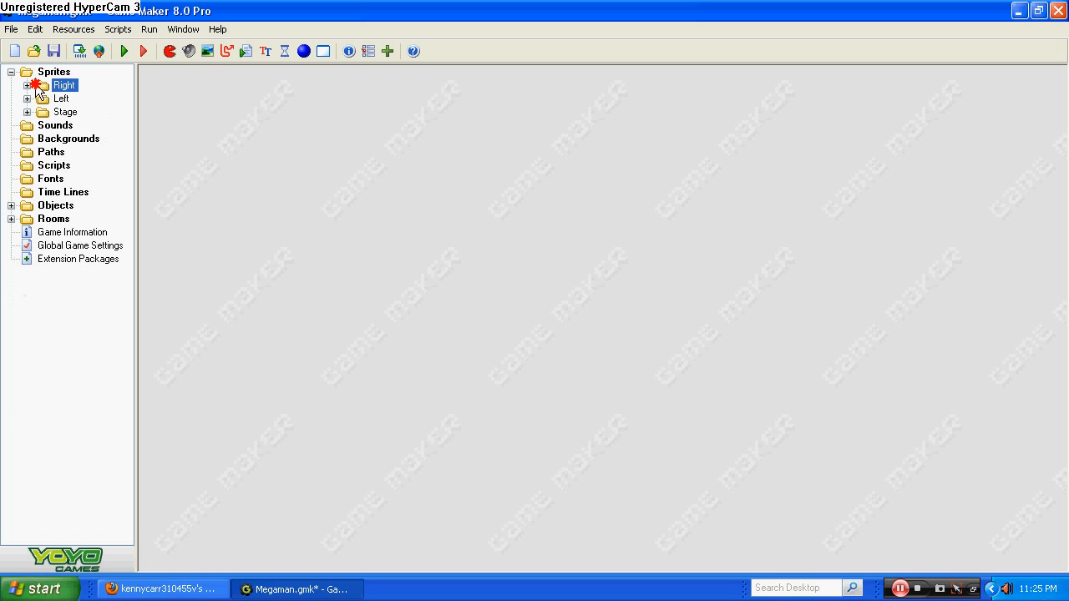
{"action": "left_click", "coordinate": [11, 71]}
{"action": "double_click", "coordinate": [28, 165]}
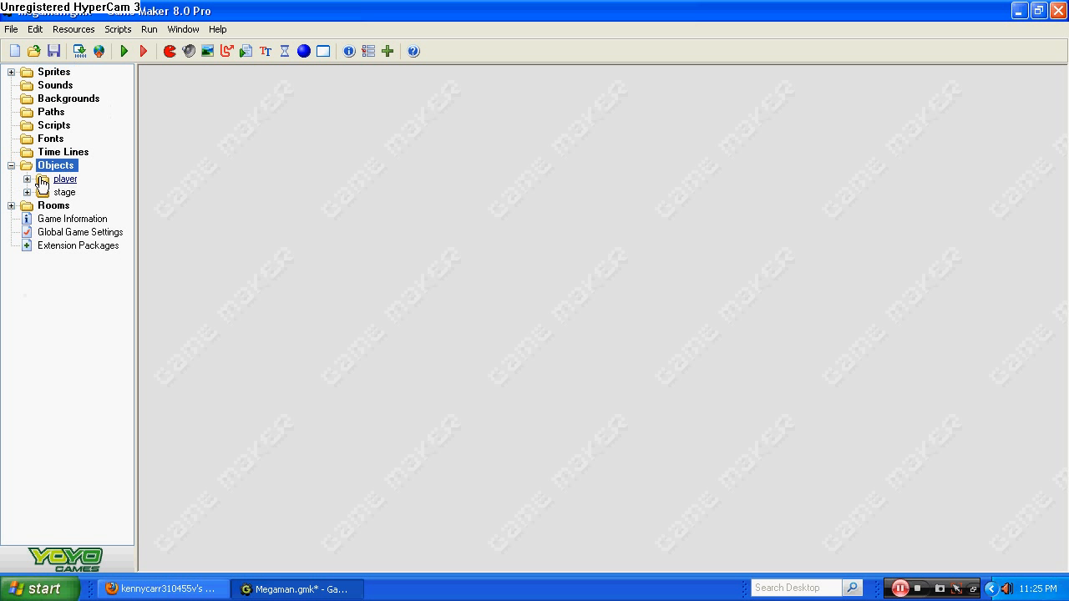
{"action": "double_click", "coordinate": [41, 182]}
{"action": "double_click", "coordinate": [90, 192]}
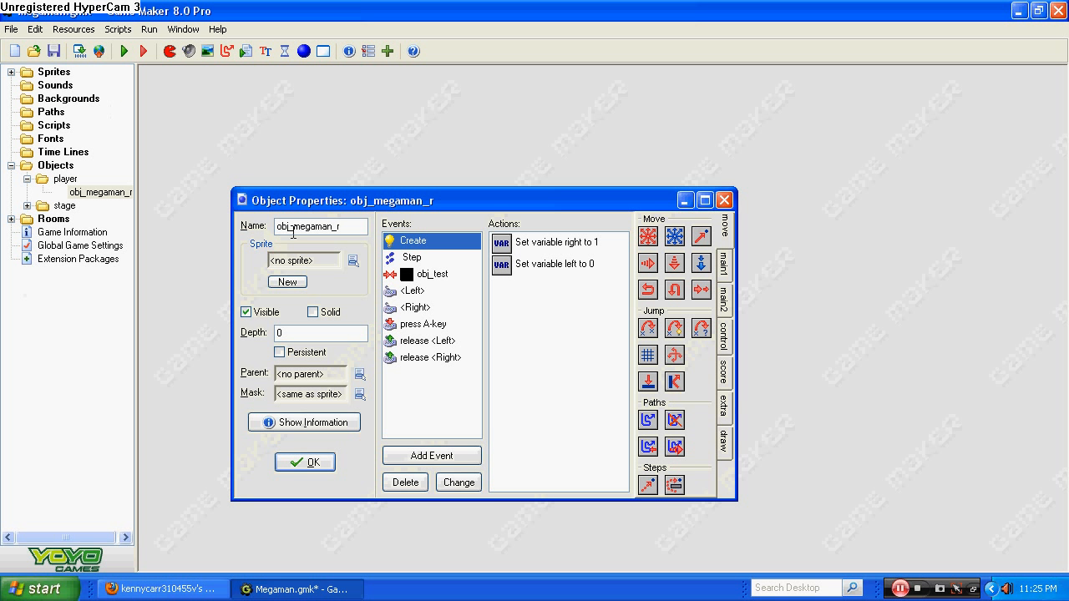
{"action": "left_click", "coordinate": [705, 200]}
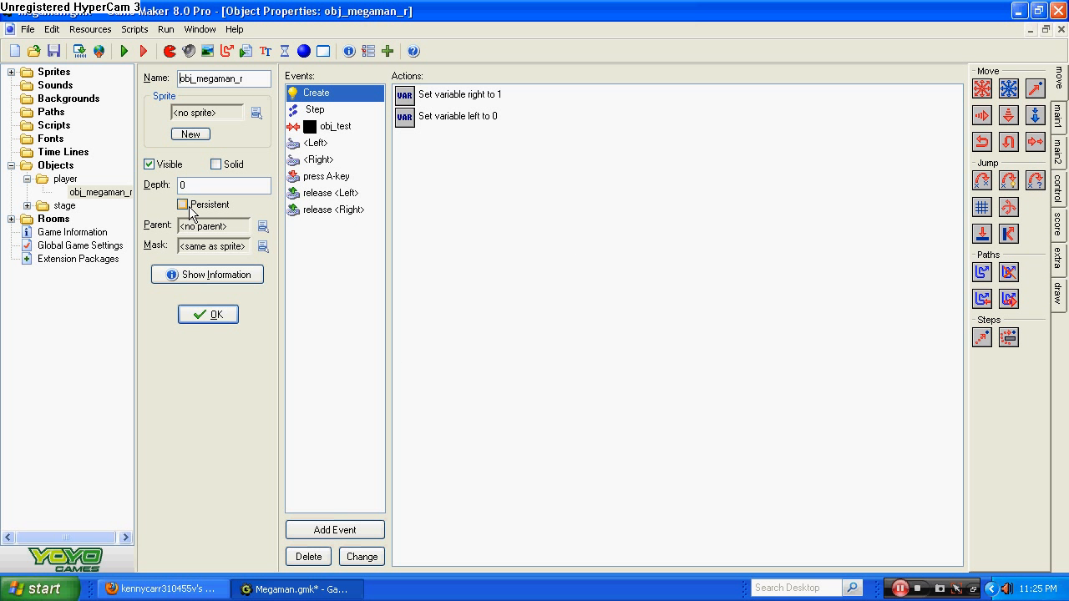
{"action": "left_click", "coordinate": [264, 247]}
{"action": "mouse_move", "coordinate": [338, 285]}
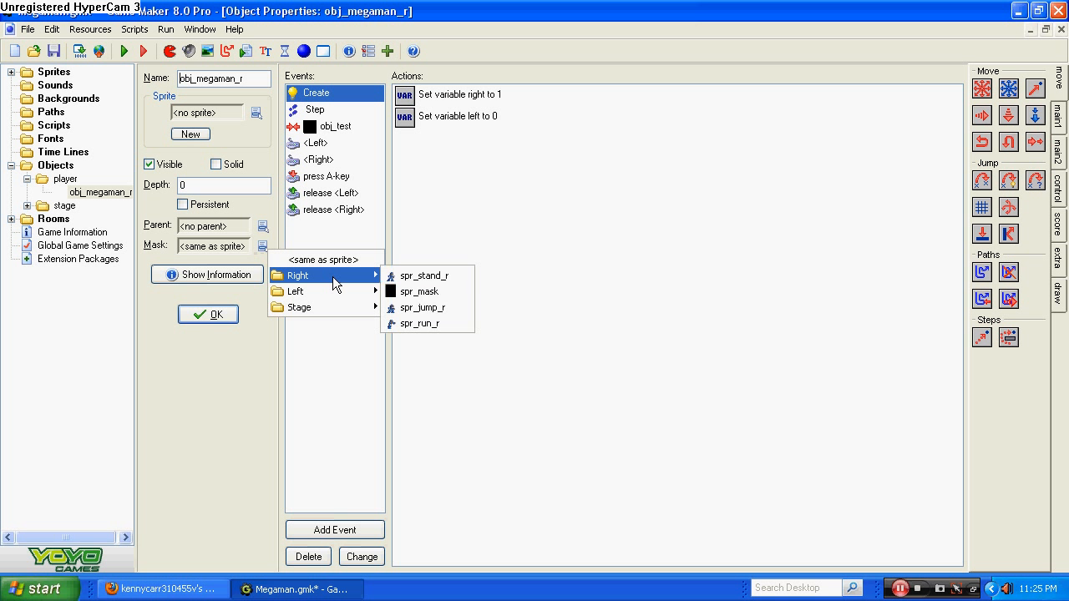
{"action": "left_click", "coordinate": [417, 292]}
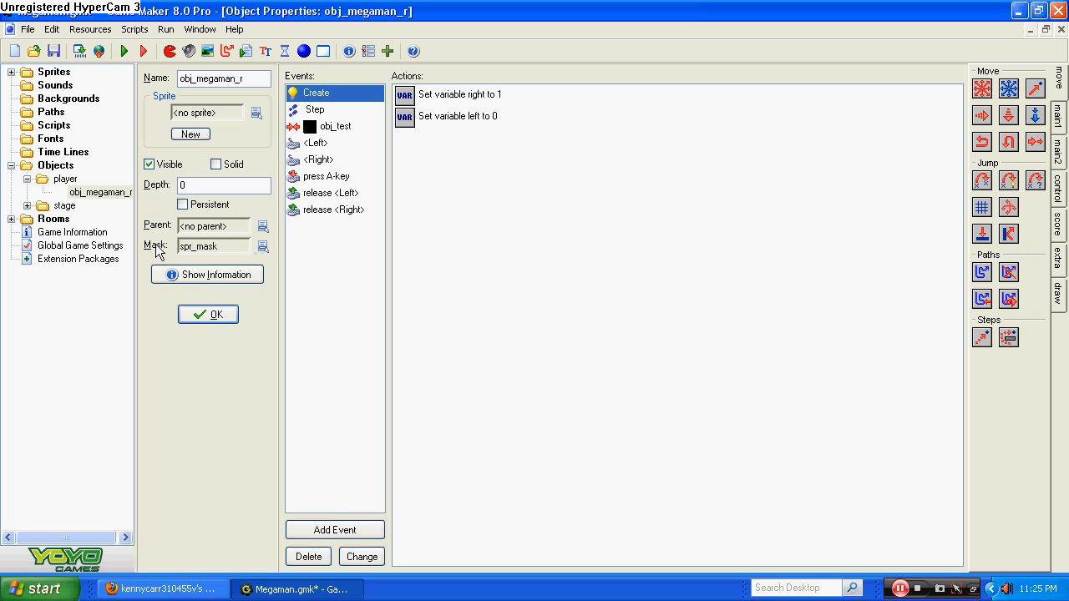
- Display the actions of the obj_test collision event and set the player object's sprite to spr_stand_r
{"action": "left_click", "coordinate": [324, 112]}
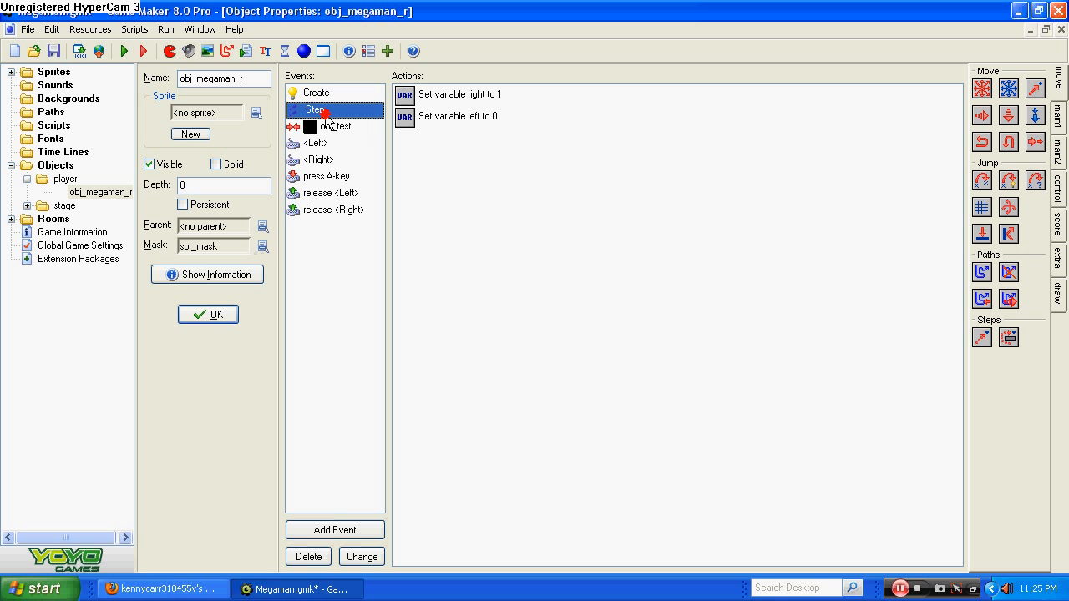
{"action": "left_click", "coordinate": [329, 127]}
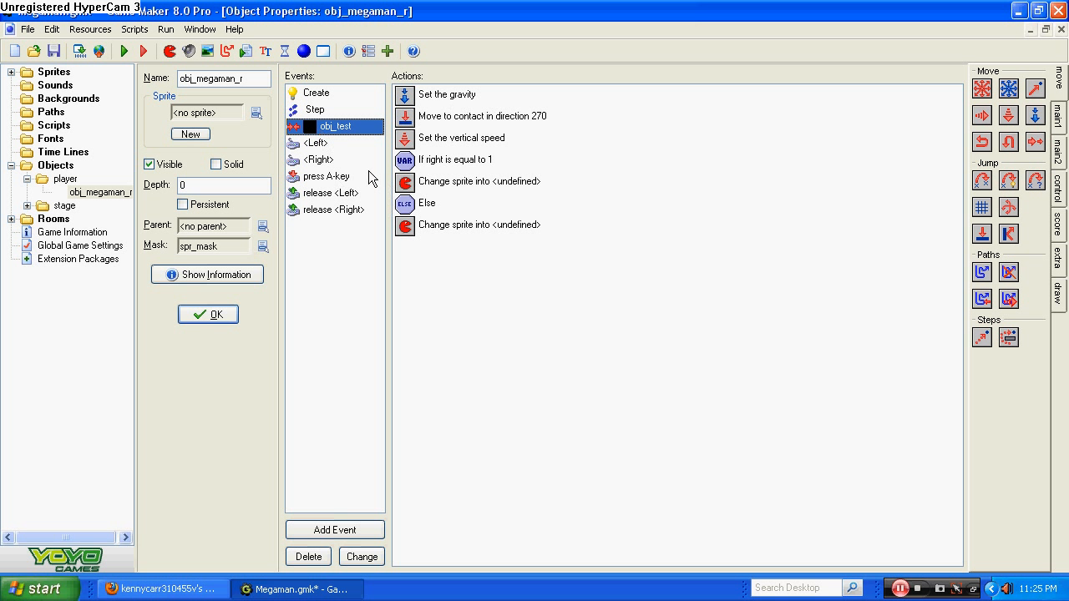
{"action": "left_click", "coordinate": [443, 162]}
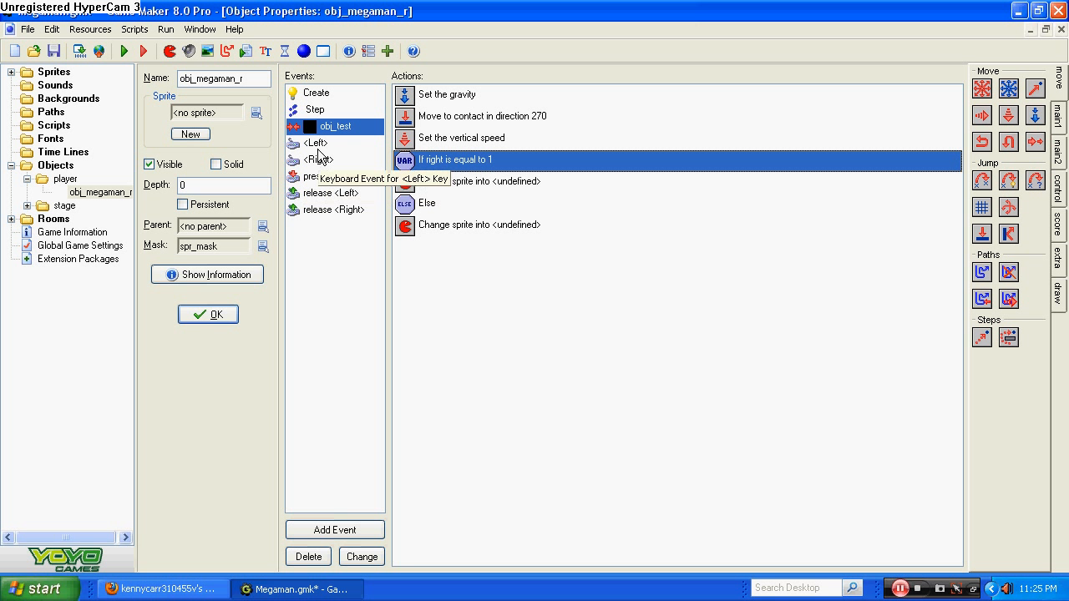
{"action": "left_click", "coordinate": [256, 113]}
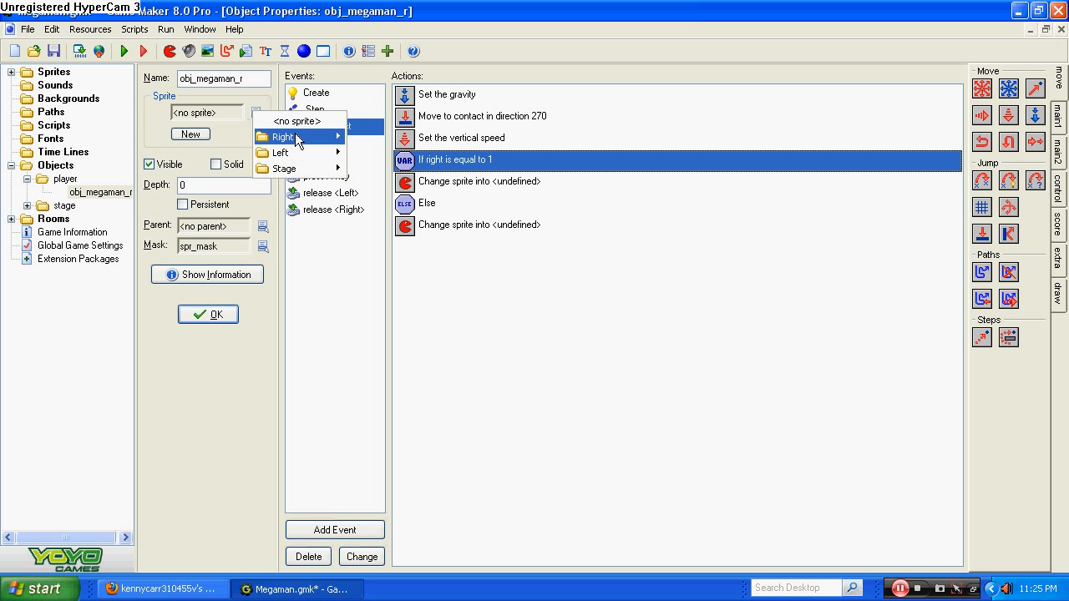
{"action": "mouse_move", "coordinate": [296, 138]}
{"action": "left_click", "coordinate": [391, 136]}
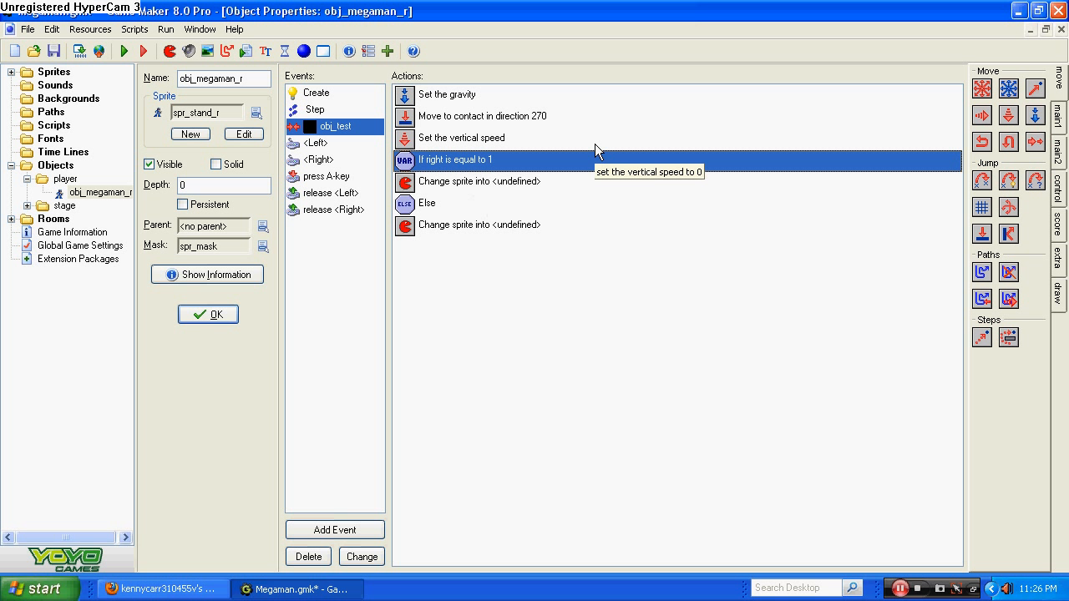
- Set the Change Sprite action under the "If right is equal to 1" check to spr_stand_r
{"action": "double_click", "coordinate": [500, 160]}
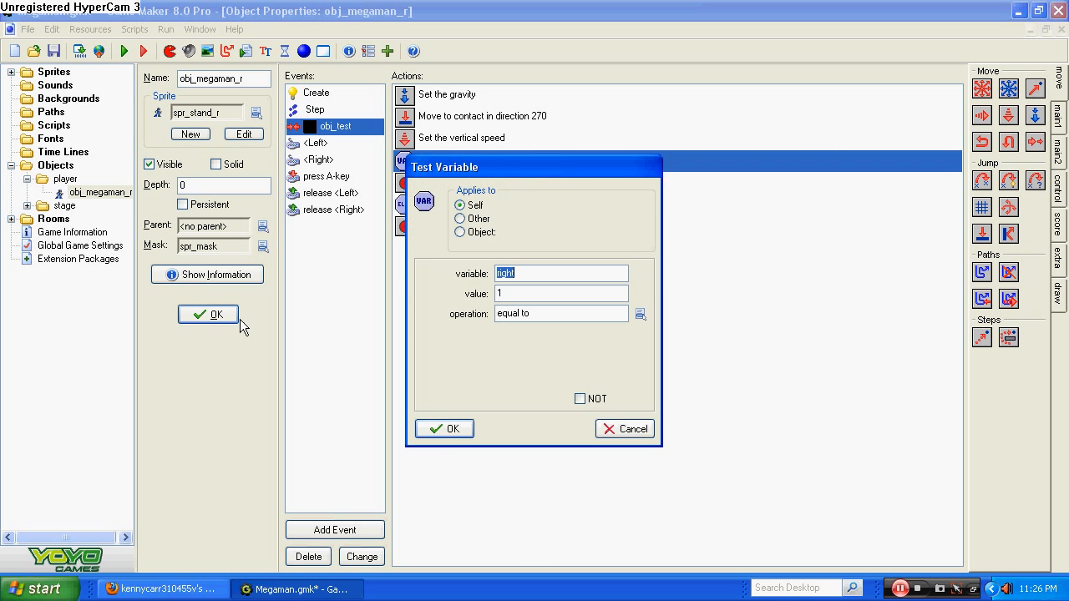
{"action": "left_click", "coordinate": [449, 429]}
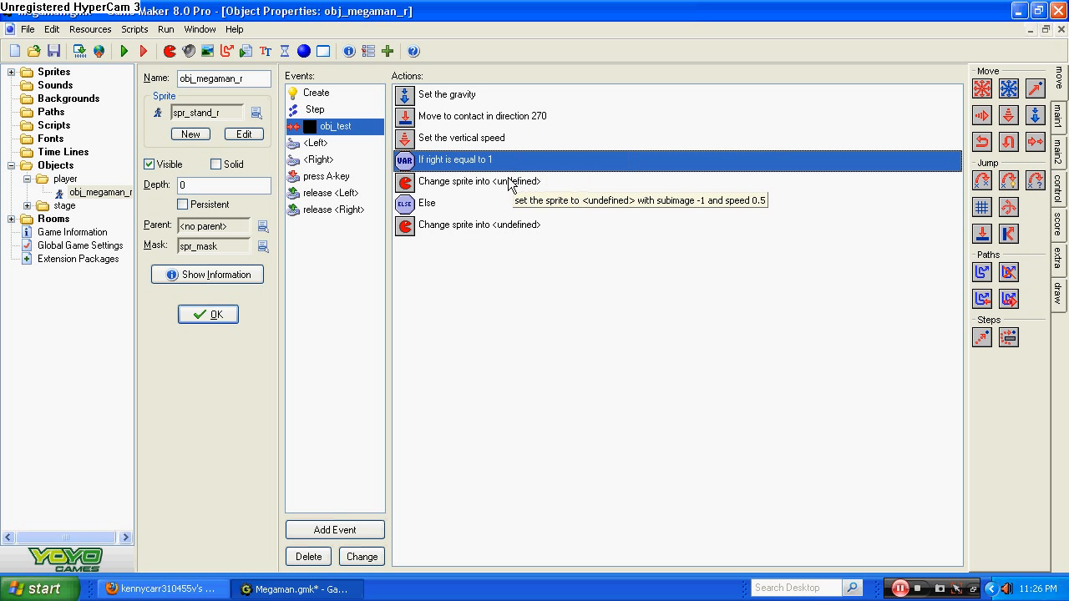
{"action": "double_click", "coordinate": [511, 182]}
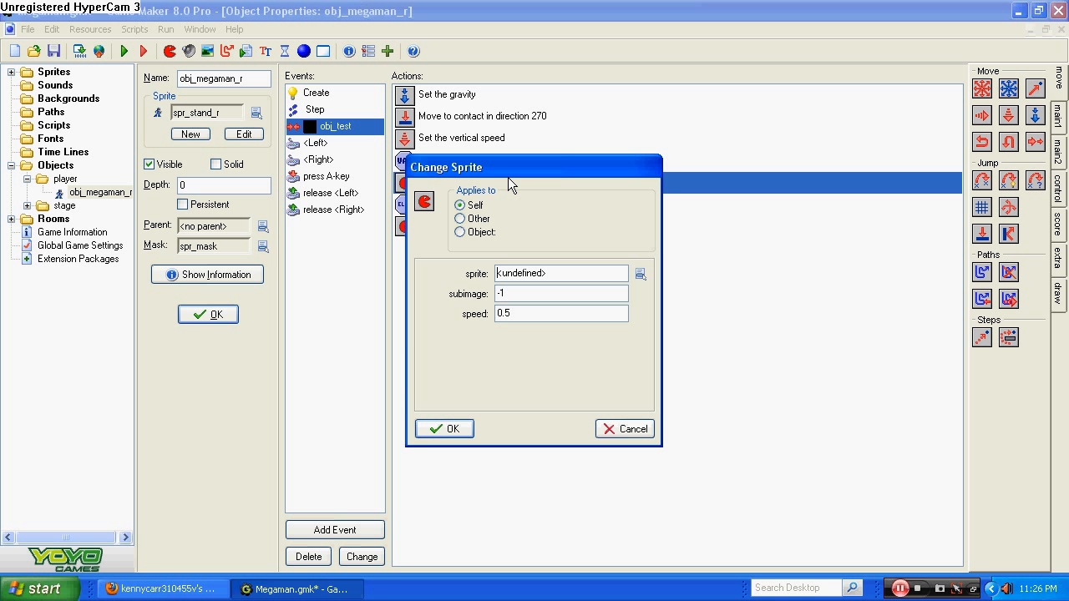
{"action": "left_click", "coordinate": [635, 277]}
{"action": "mouse_move", "coordinate": [668, 304]}
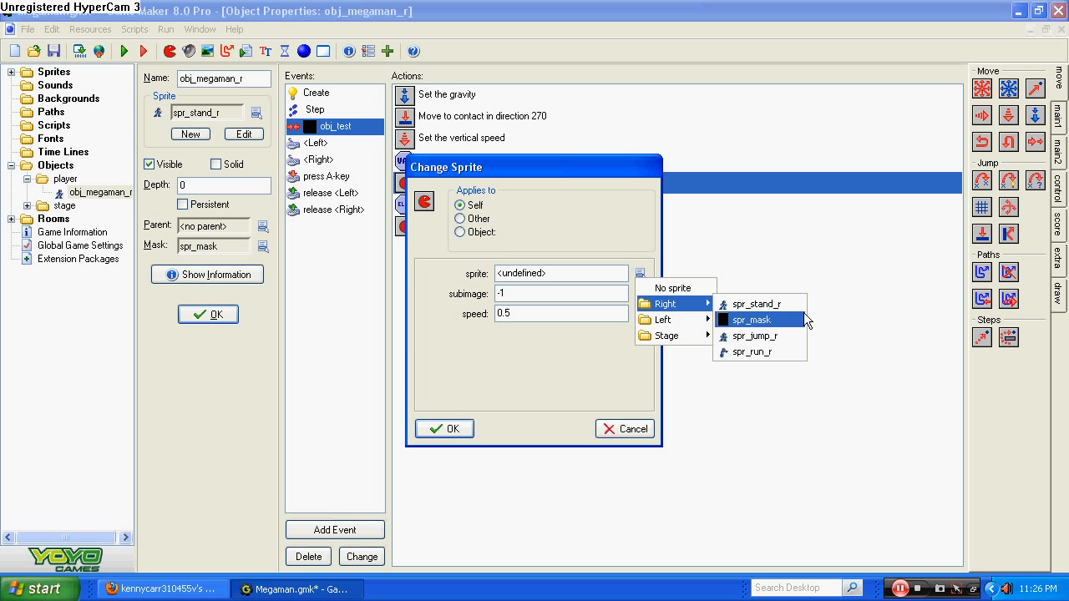
{"action": "left_click", "coordinate": [756, 304]}
{"action": "left_click", "coordinate": [451, 430]}
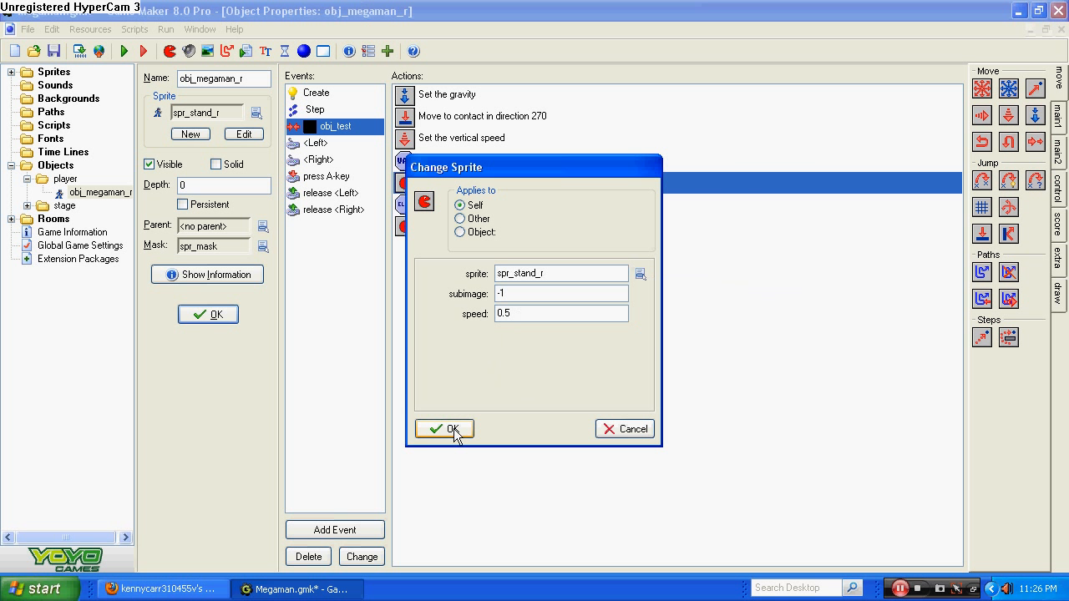
- Set the Change Sprite action after Else in the obj_test collision event to spr_stand_l
{"action": "double_click", "coordinate": [437, 228]}
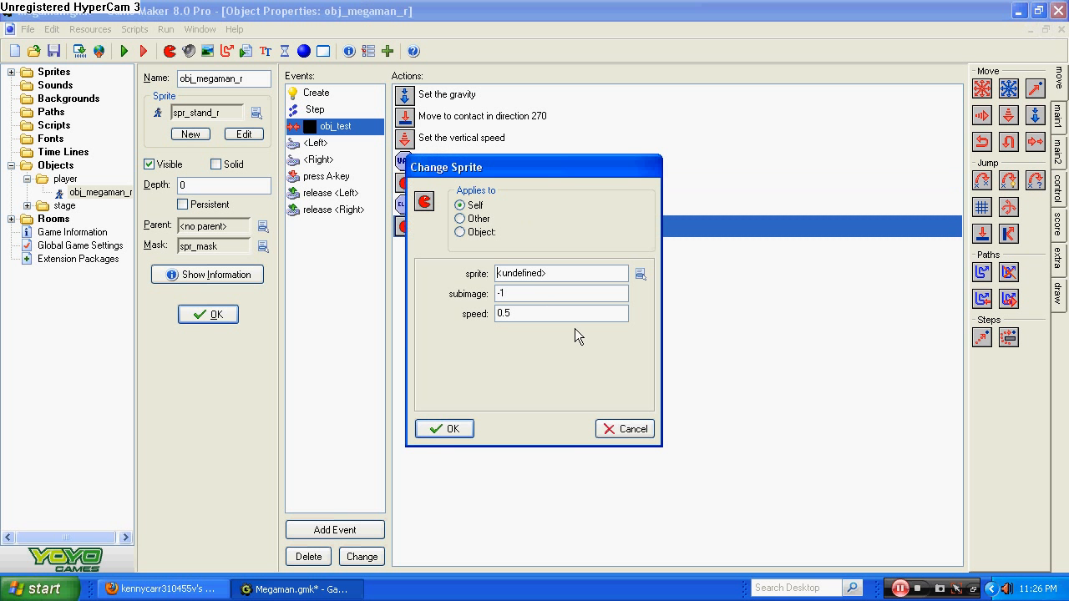
{"action": "left_click", "coordinate": [638, 279]}
{"action": "mouse_move", "coordinate": [668, 323]}
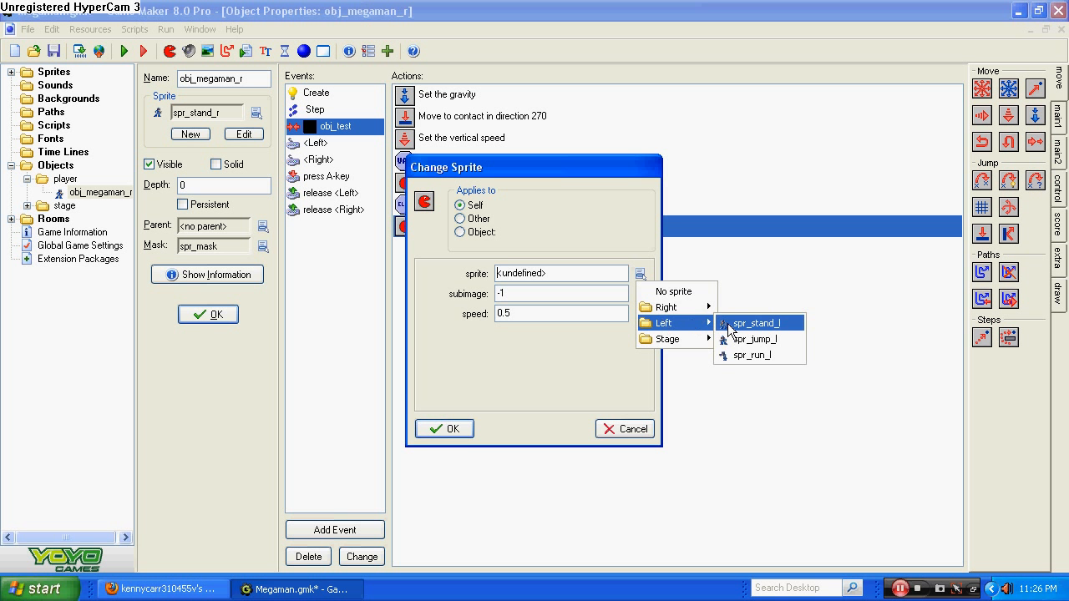
{"action": "left_click", "coordinate": [729, 326]}
{"action": "left_click", "coordinate": [445, 428]}
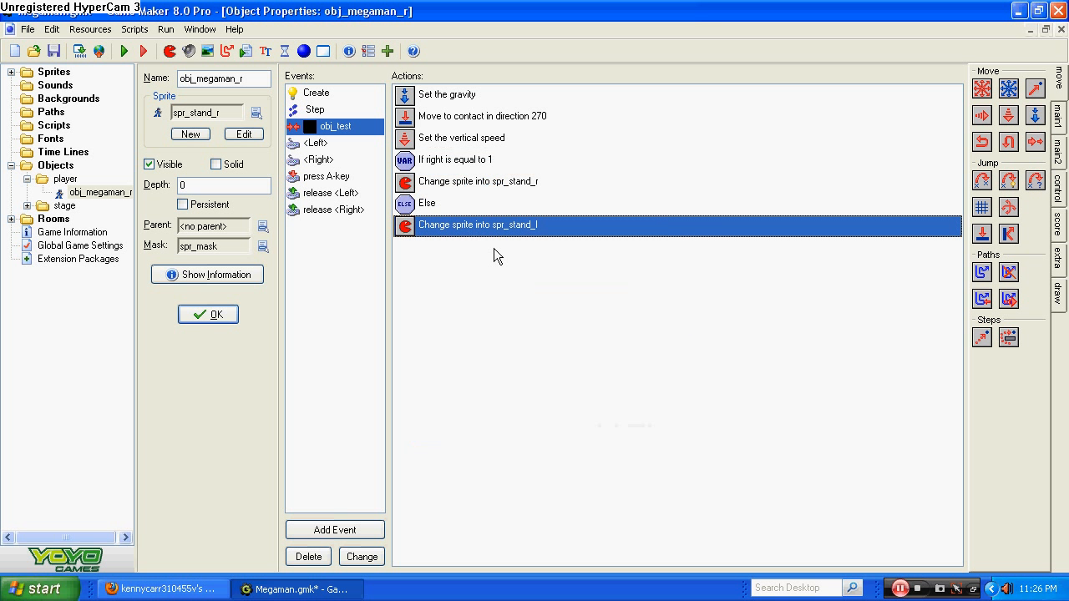
- Review the settings of the variable test and both Change Sprite actions in the obj_test collision event
{"action": "double_click", "coordinate": [445, 162]}
{"action": "left_click", "coordinate": [444, 428]}
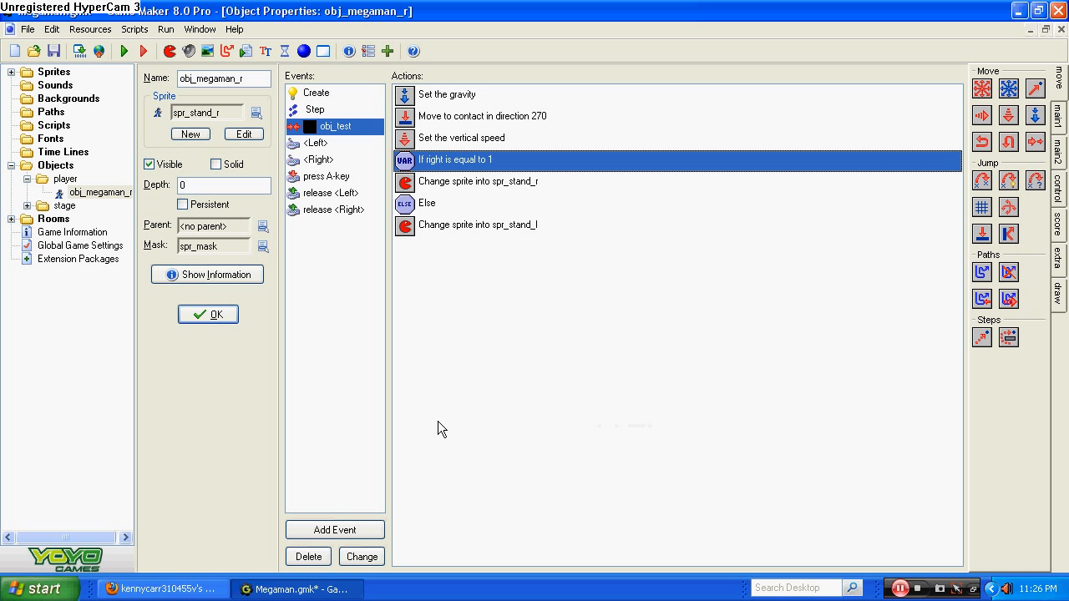
{"action": "double_click", "coordinate": [445, 162]}
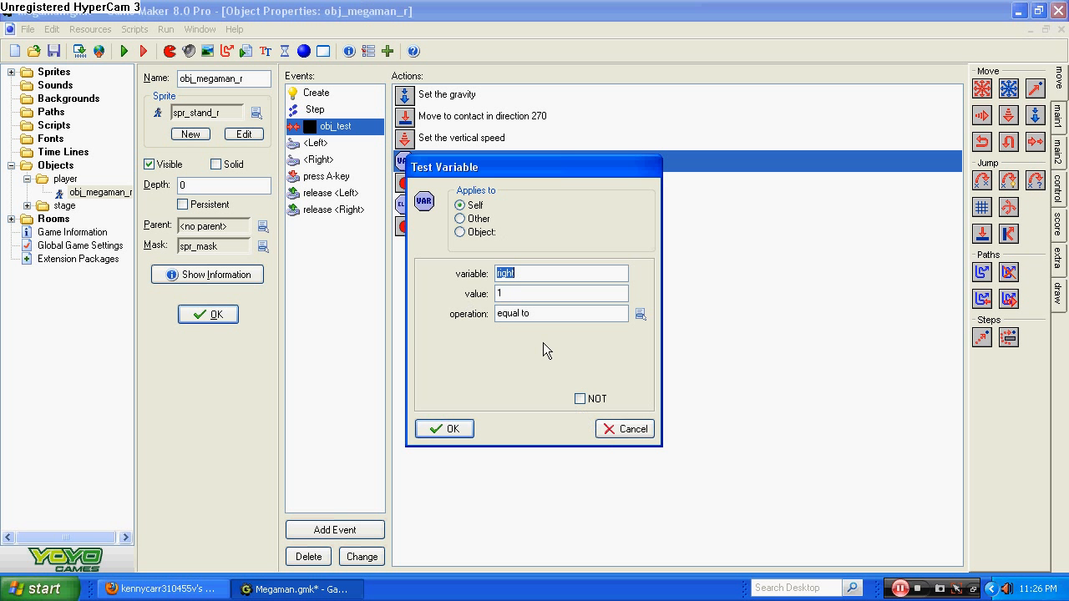
{"action": "left_click", "coordinate": [445, 428]}
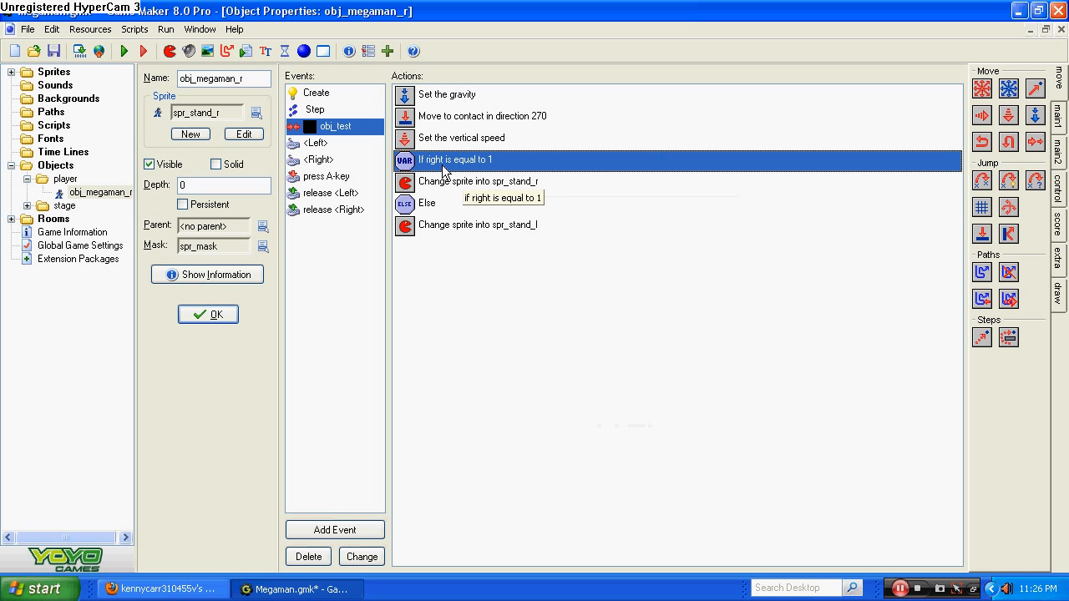
{"action": "left_click", "coordinate": [1058, 115]}
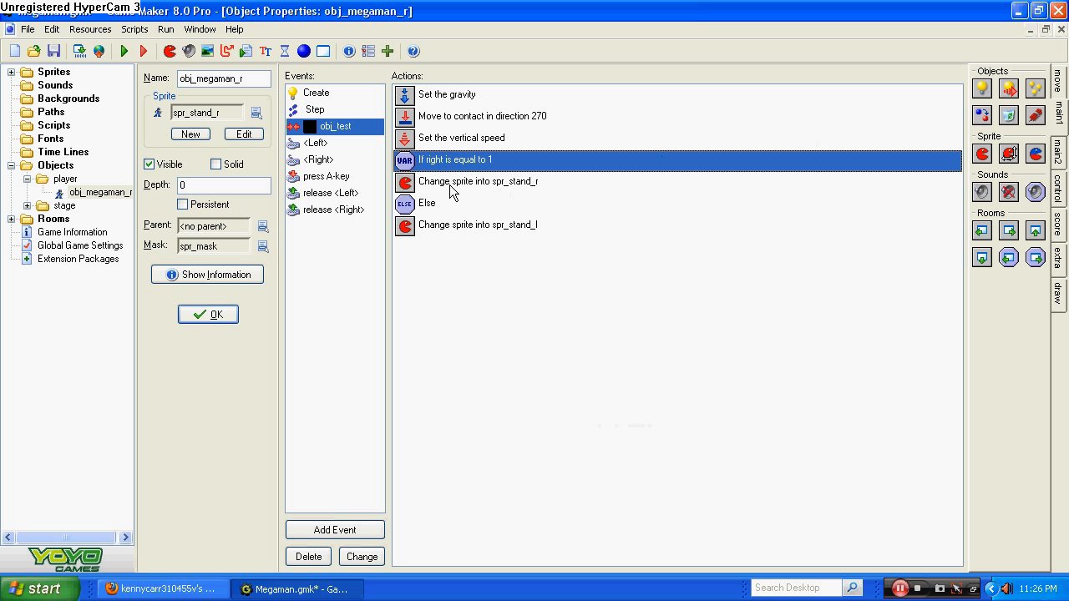
{"action": "double_click", "coordinate": [478, 184]}
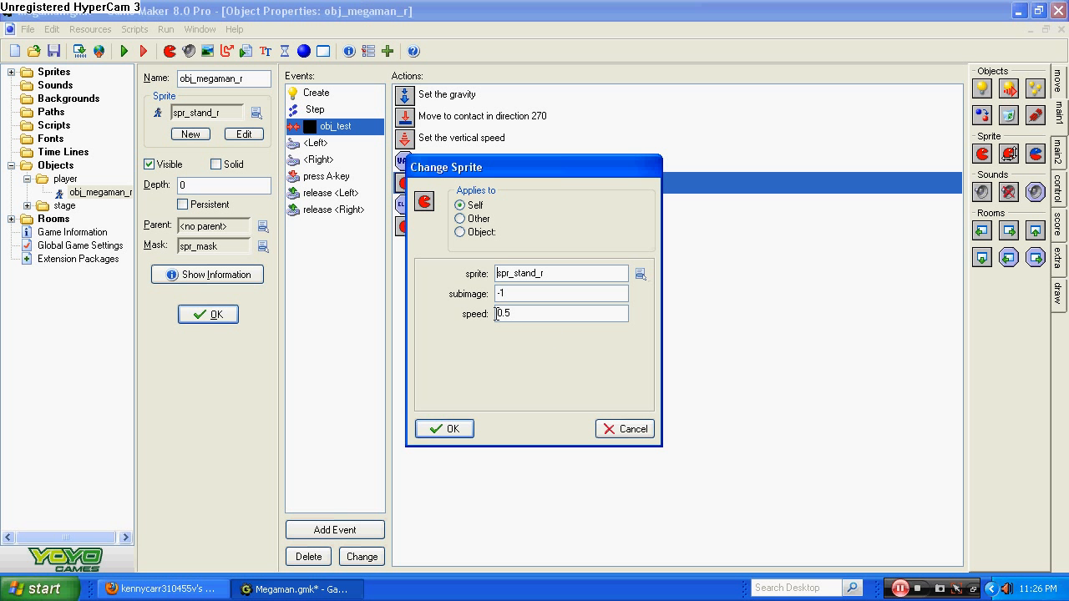
{"action": "left_click", "coordinate": [446, 428]}
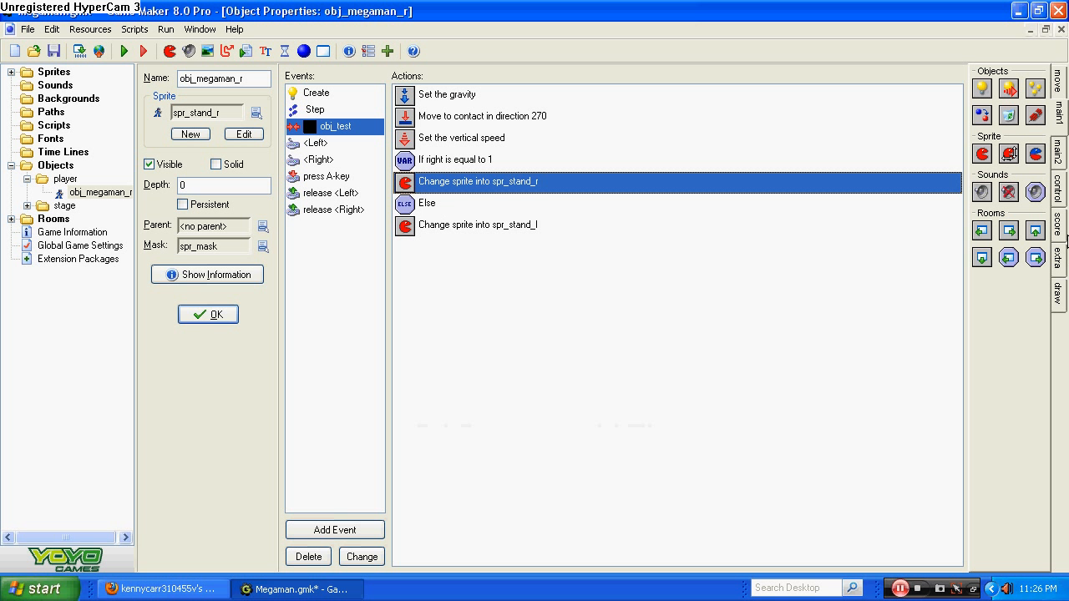
{"action": "left_click", "coordinate": [1058, 188]}
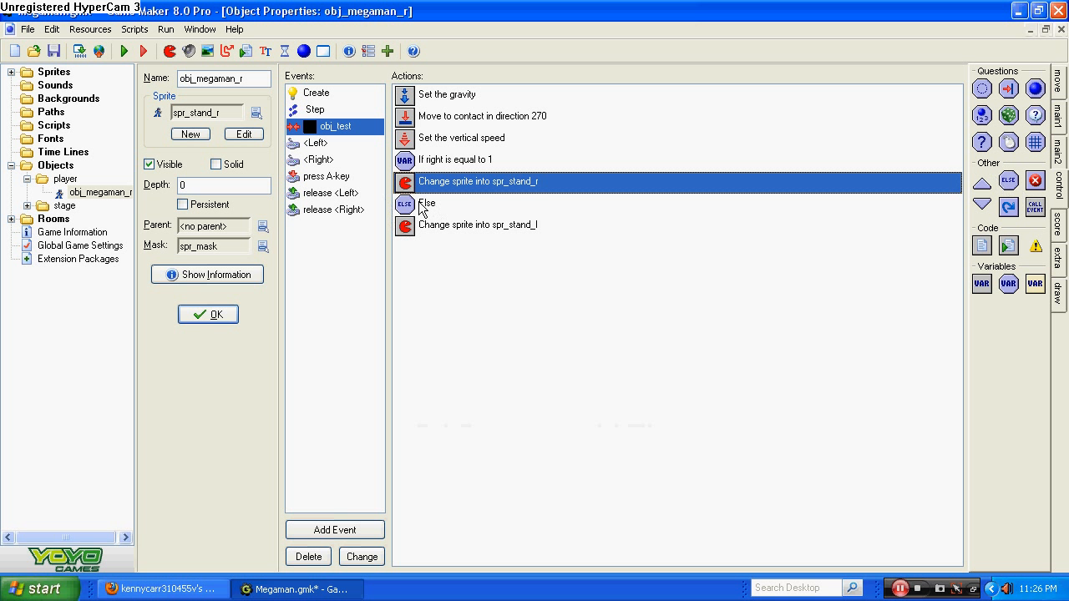
{"action": "double_click", "coordinate": [465, 230]}
{"action": "left_click", "coordinate": [455, 428]}
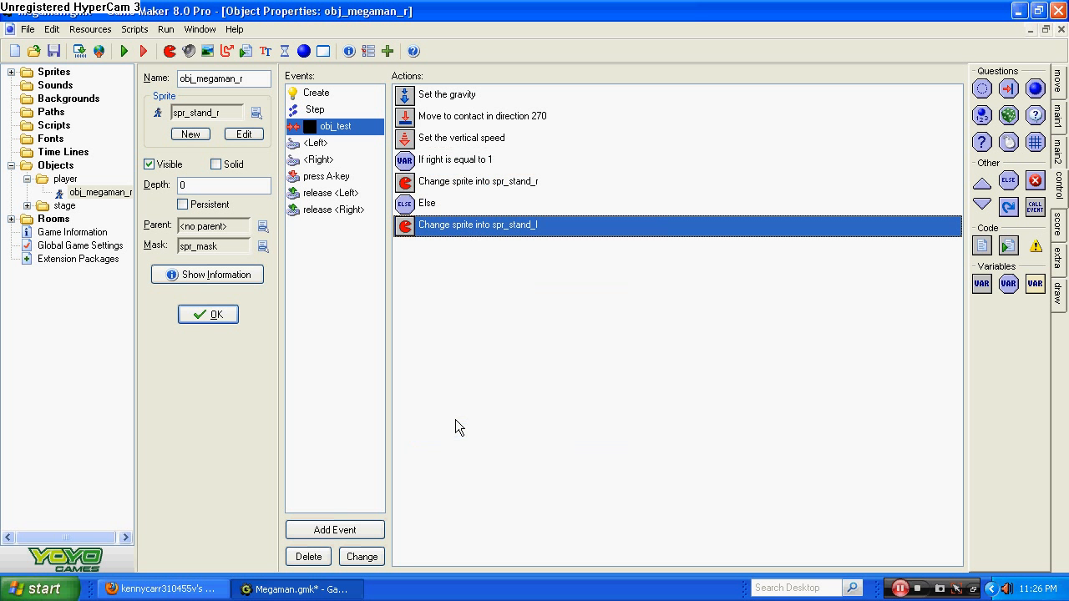
- Add a Check Empty action to the end of the Left key event with y 1, Relative and NOT enabled
{"action": "left_click", "coordinate": [326, 145]}
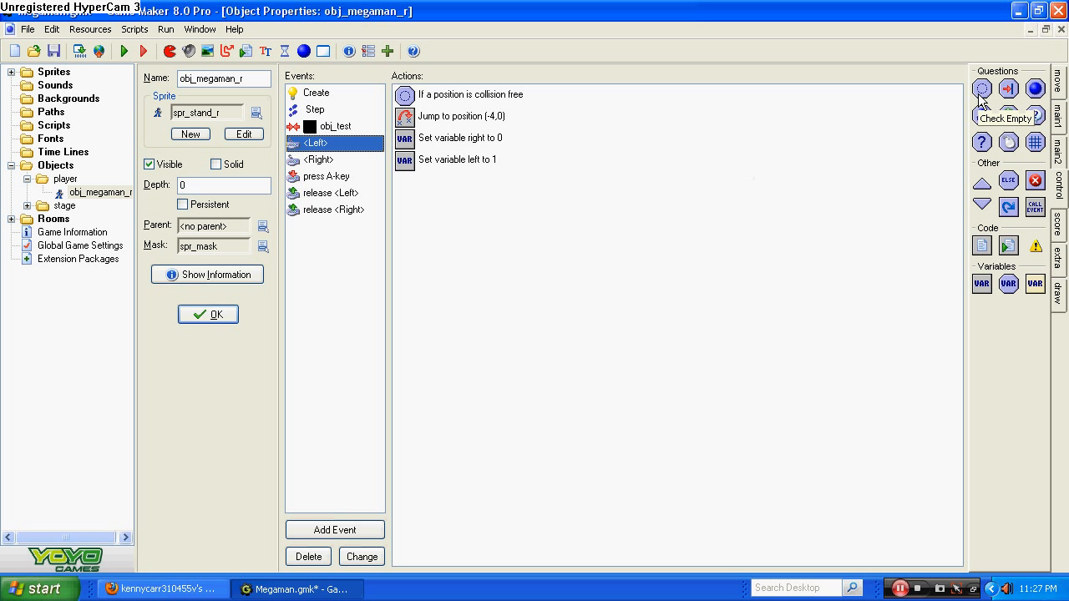
{"action": "left_click_drag", "start_coordinate": [982, 91], "coordinate": [785, 227]}
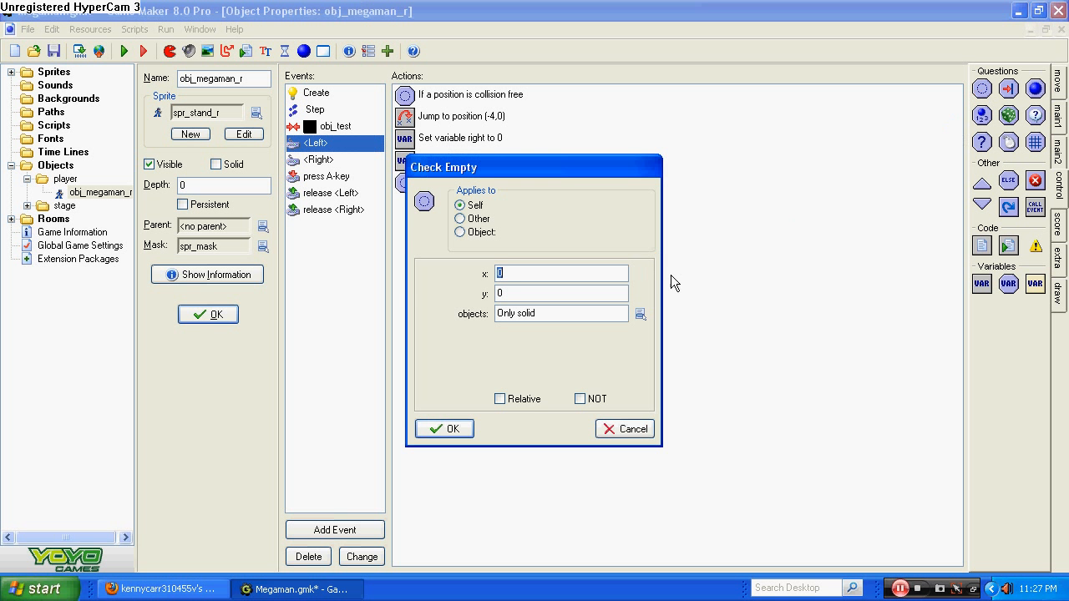
{"action": "key", "text": "Tab"}
{"action": "type", "text": "1"}
{"action": "left_click", "coordinate": [501, 399]}
{"action": "left_click", "coordinate": [582, 399]}
{"action": "left_click", "coordinate": [451, 428]}
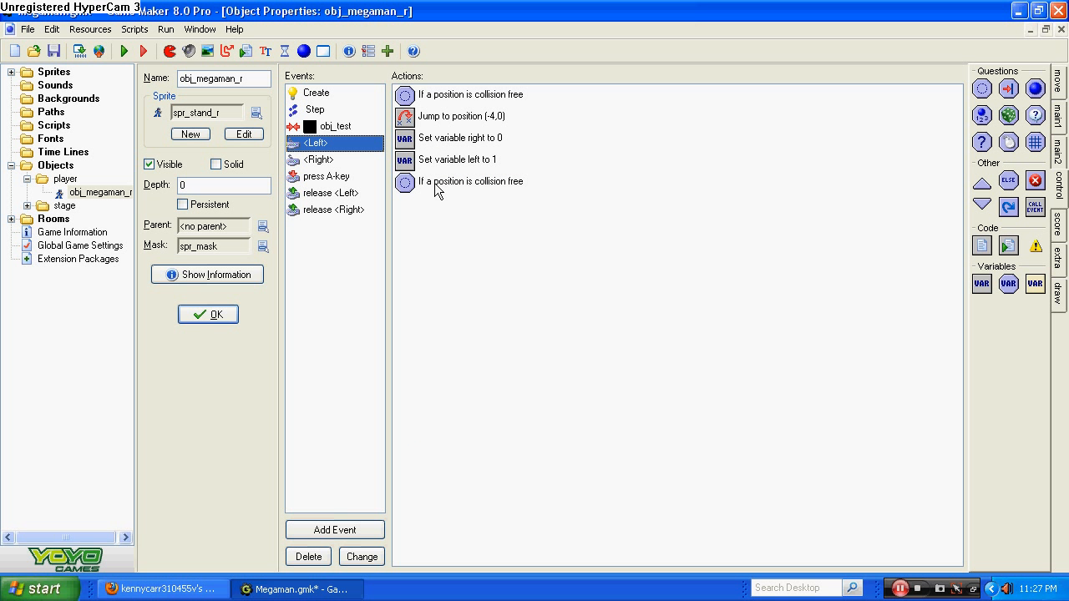
{"action": "double_click", "coordinate": [462, 182]}
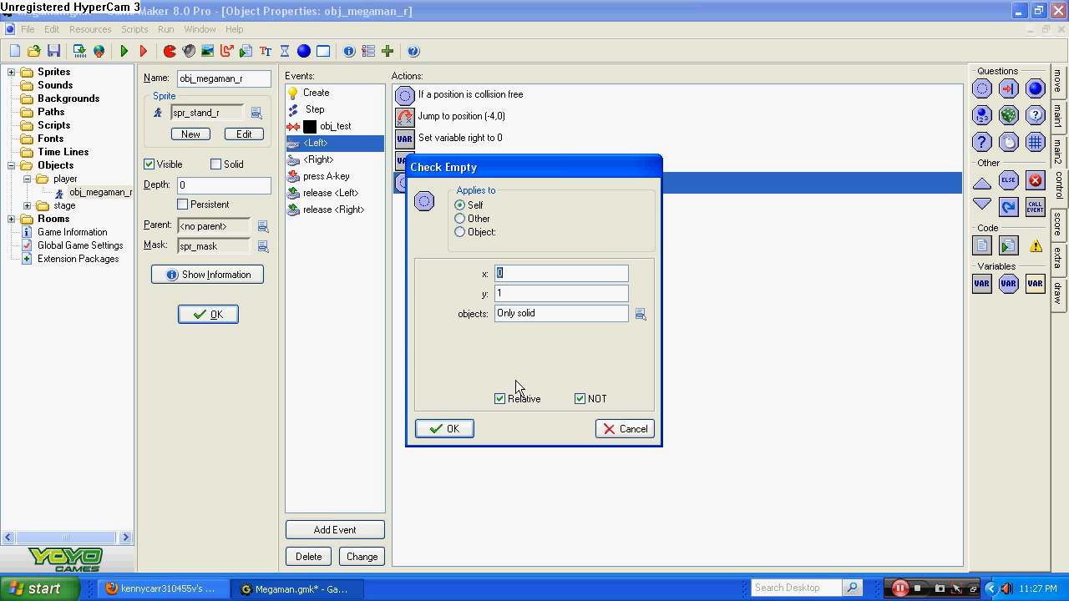
{"action": "left_click", "coordinate": [455, 429]}
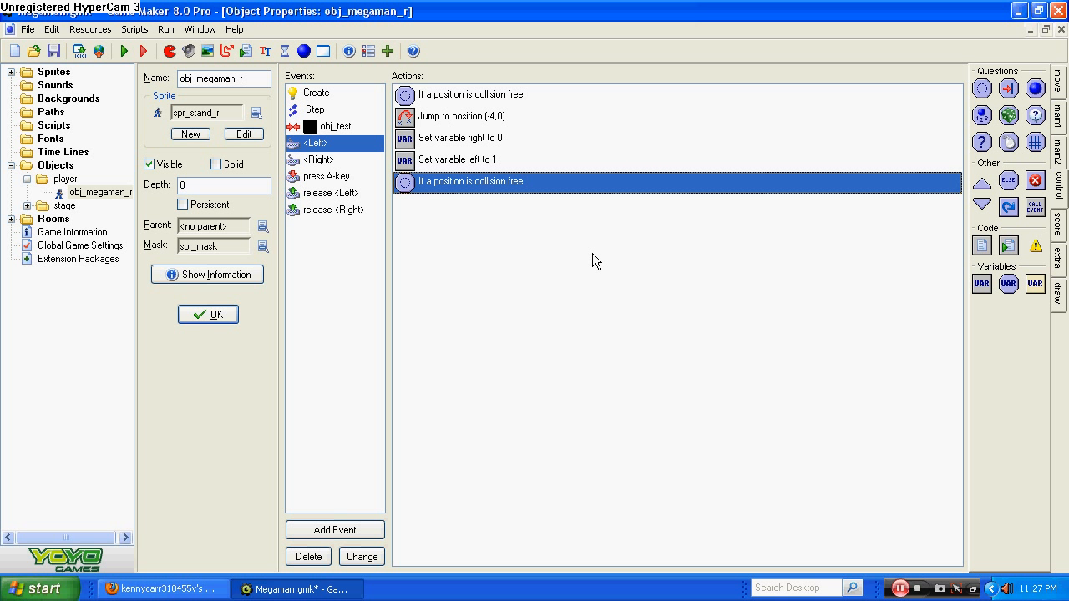
- Add a Change Sprite action after the new collision check, using spr_run_l, subimage -1 and speed 0.5
{"action": "left_click", "coordinate": [1058, 117]}
{"action": "left_click_drag", "start_coordinate": [982, 153], "coordinate": [562, 254]}
{"action": "left_click", "coordinate": [636, 273]}
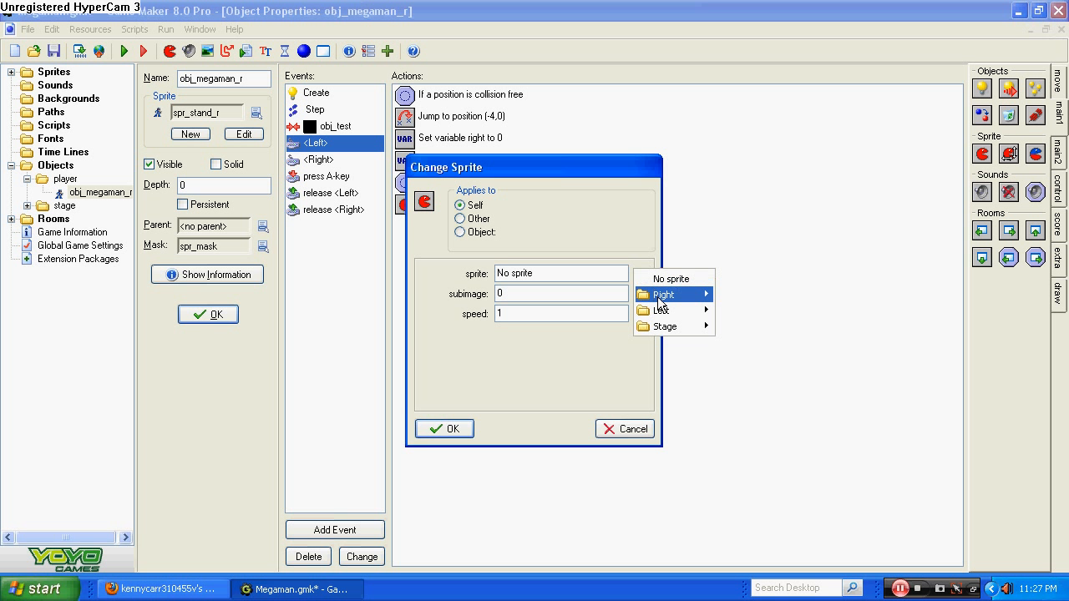
{"action": "mouse_move", "coordinate": [659, 299]}
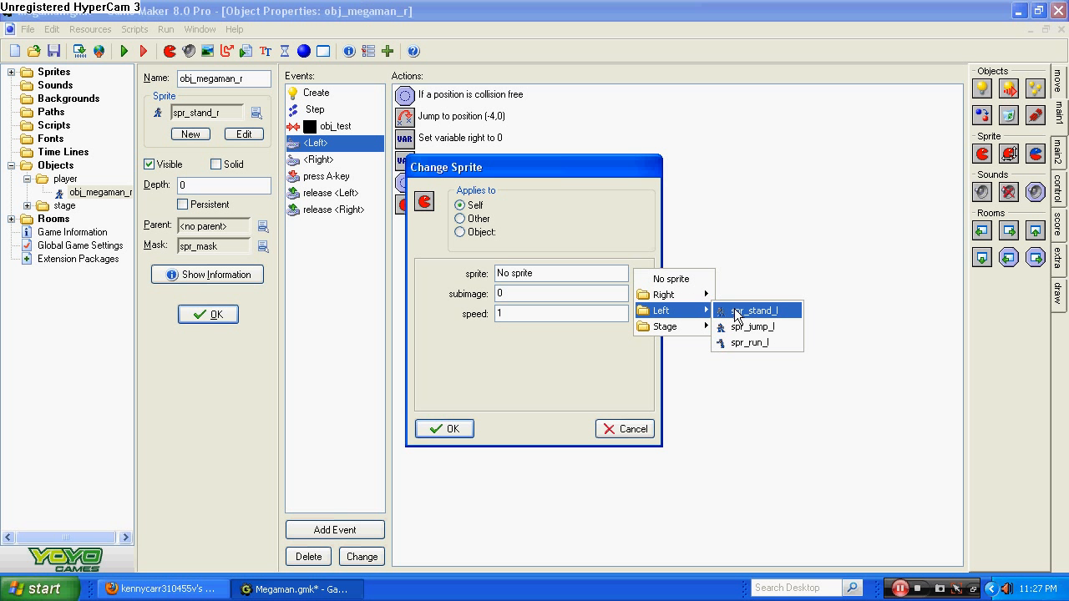
{"action": "left_click", "coordinate": [741, 341]}
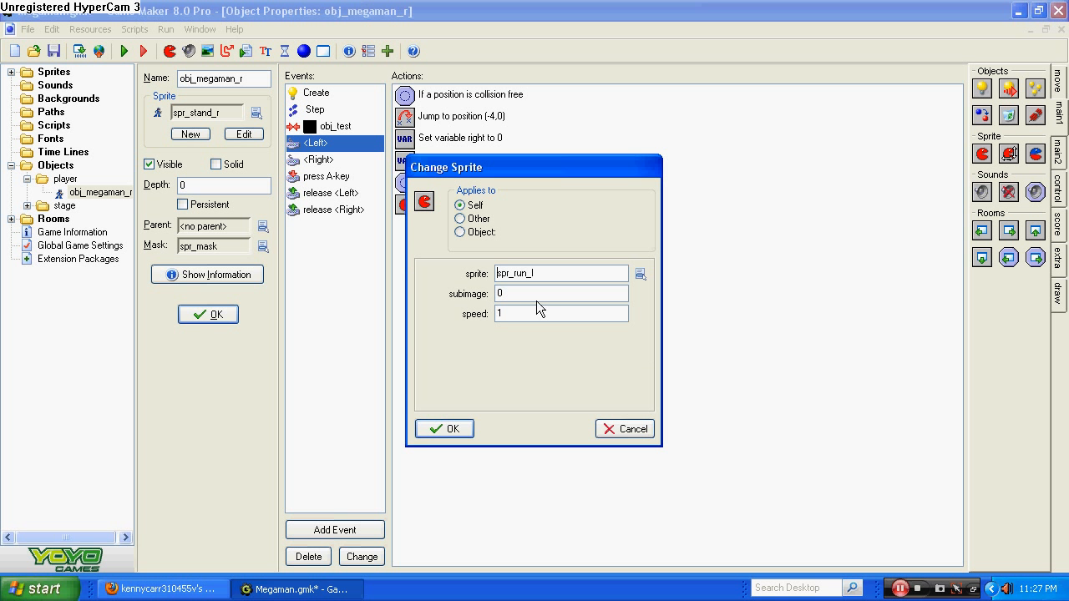
{"action": "key", "text": "Tab"}
{"action": "type", "text": "-1"}
{"action": "type", "text": "0.5"}
{"action": "left_click", "coordinate": [469, 428]}
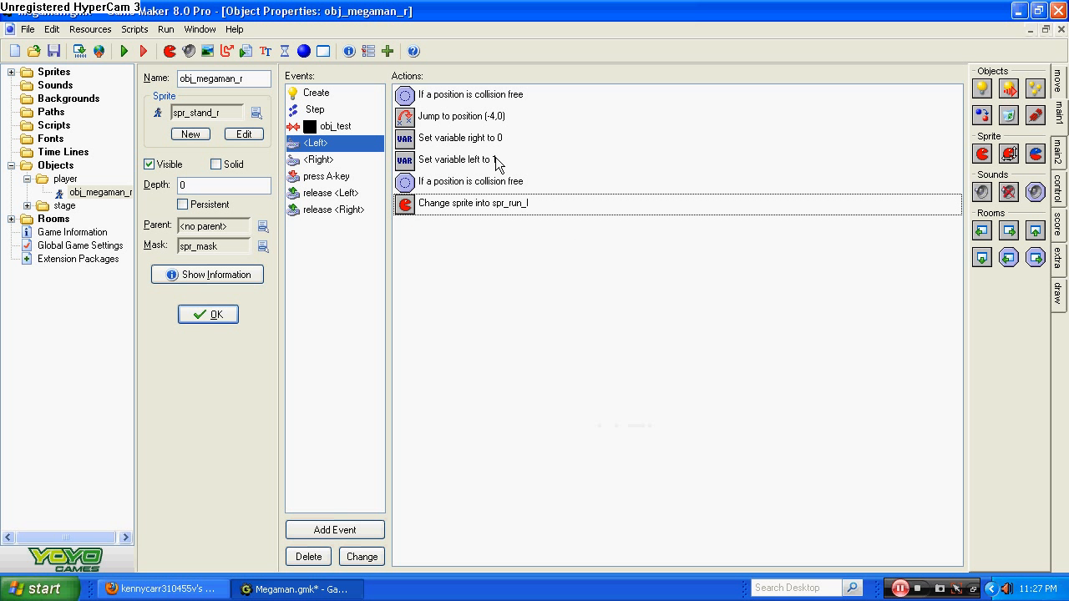
- Copy the last collision check and the spr_run_l sprite change into the Right key event, placing them at the end
{"action": "left_click", "coordinate": [500, 189]}
{"action": "left_click", "coordinate": [515, 198], "text": "shift"}
{"action": "right_click", "coordinate": [517, 191]}
{"action": "left_click", "coordinate": [536, 236]}
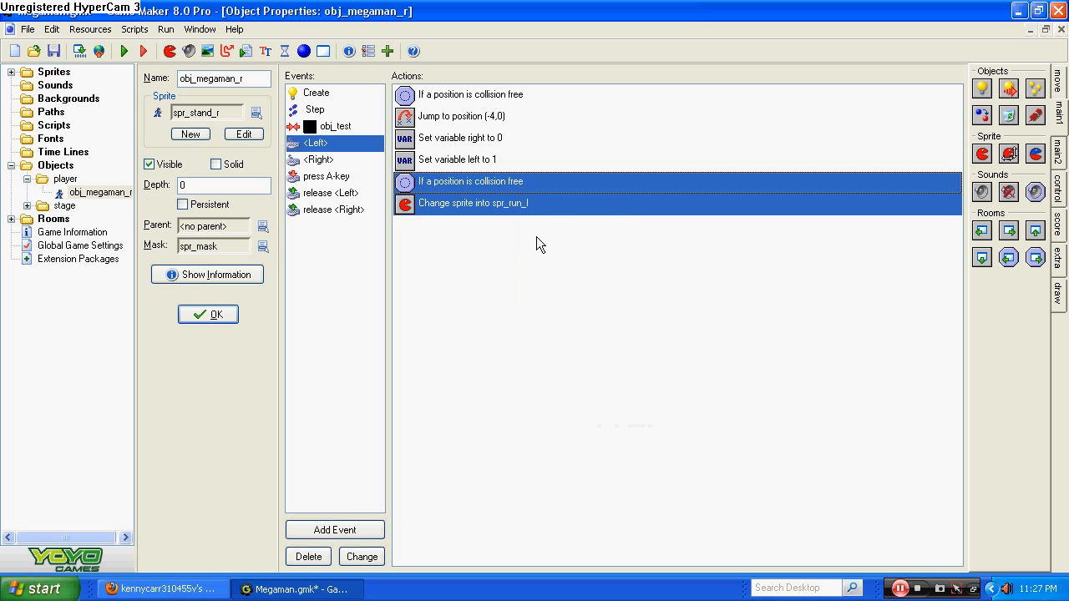
{"action": "left_click", "coordinate": [318, 158]}
{"action": "right_click", "coordinate": [461, 171]}
{"action": "left_click", "coordinate": [501, 229]}
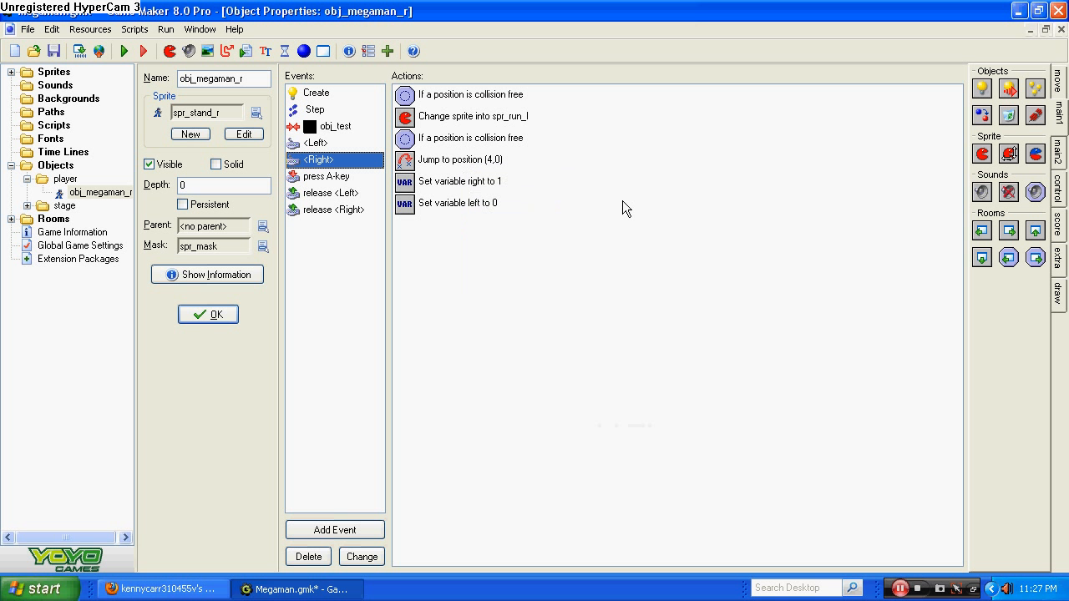
{"action": "left_click_drag", "start_coordinate": [460, 95], "coordinate": [461, 313]}
- Switch the copied Change Sprite action in the Right key event to spr_run_r
{"action": "double_click", "coordinate": [484, 204]}
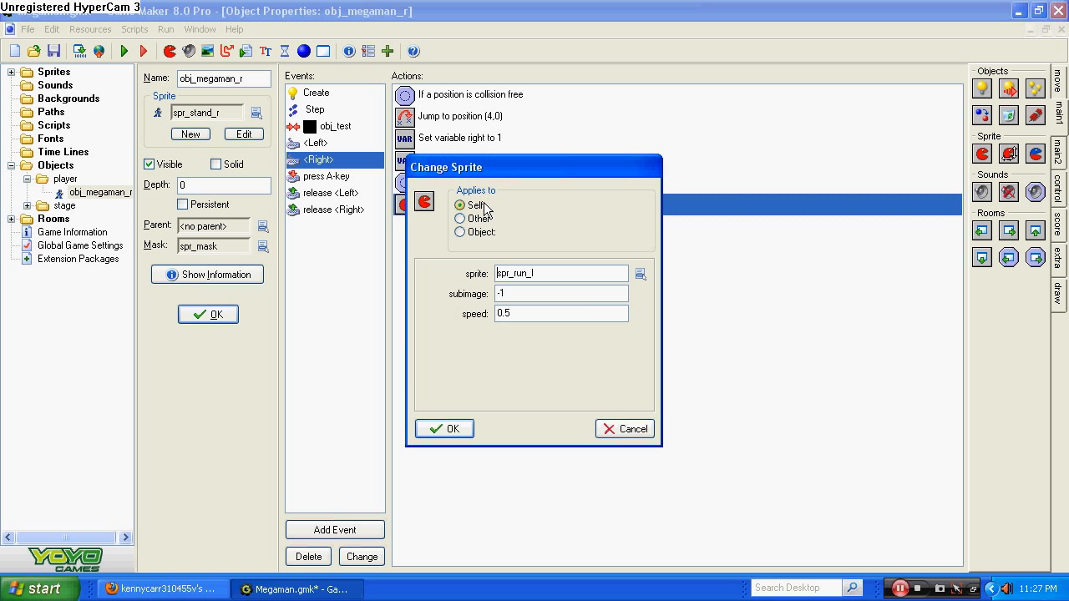
{"action": "left_click", "coordinate": [638, 273]}
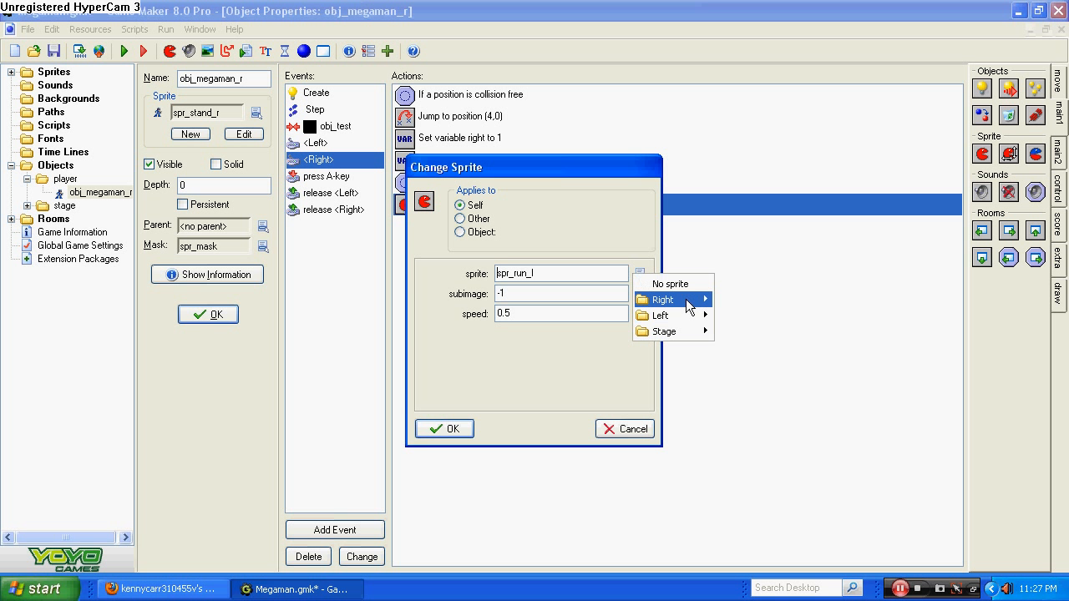
{"action": "mouse_move", "coordinate": [668, 299]}
{"action": "left_click", "coordinate": [747, 347]}
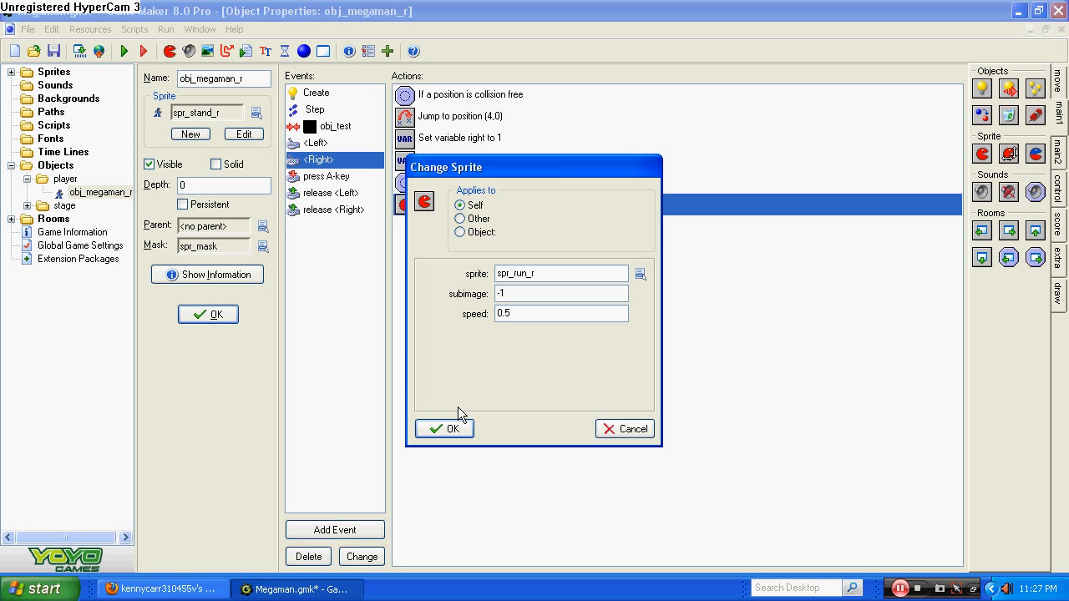
{"action": "left_click", "coordinate": [443, 428]}
- Add a Test Variable action to the end of the A-key press event, checking that right is equal to 1
{"action": "left_click", "coordinate": [345, 178]}
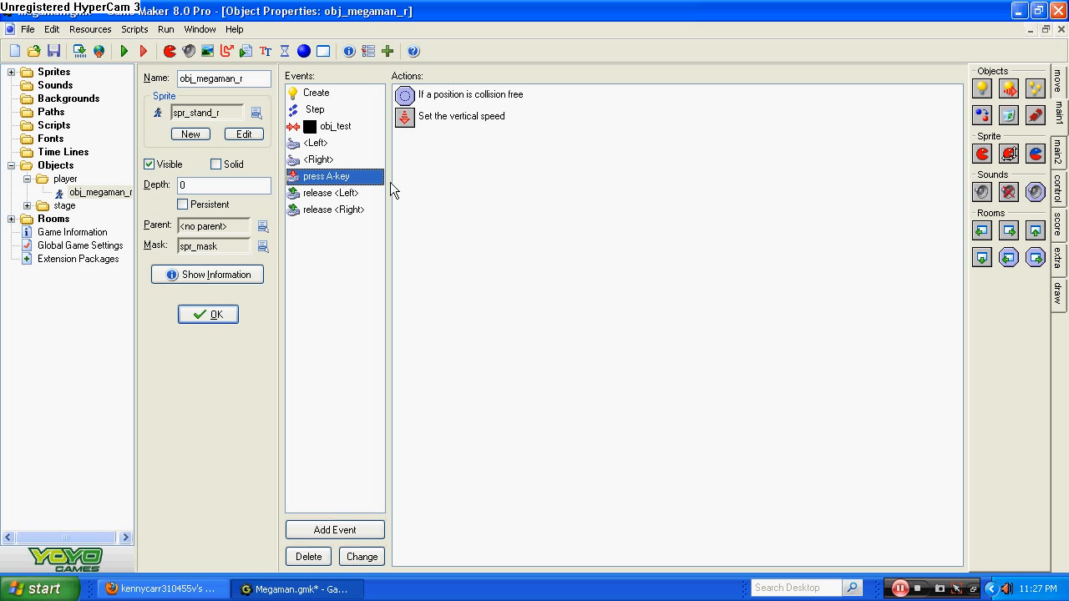
{"action": "mouse_move", "coordinate": [425, 121]}
{"action": "left_click", "coordinate": [353, 193]}
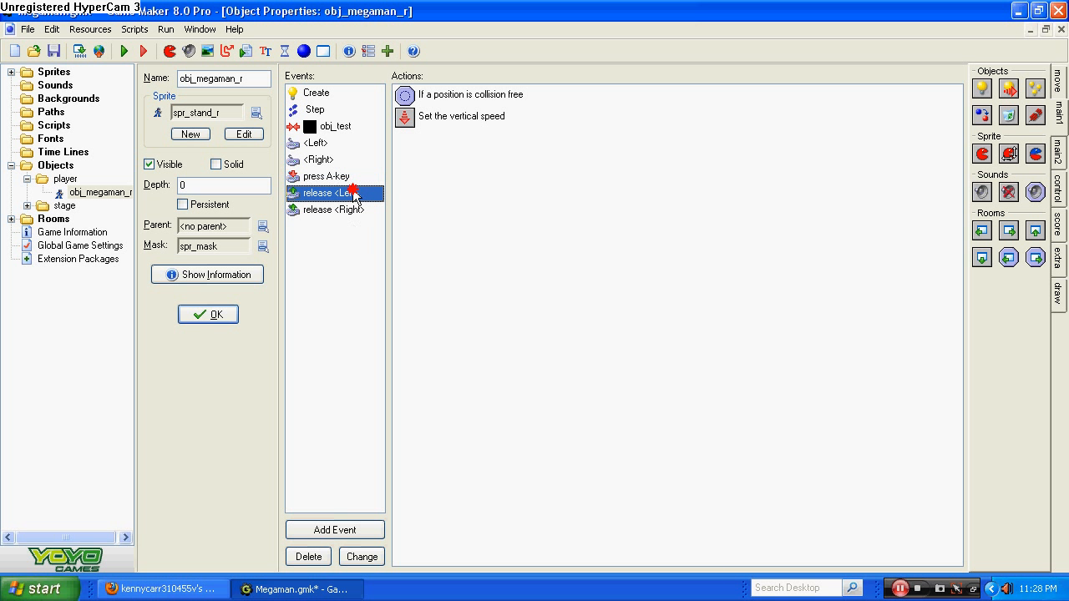
{"action": "left_click", "coordinate": [357, 212]}
{"action": "left_click", "coordinate": [359, 195]}
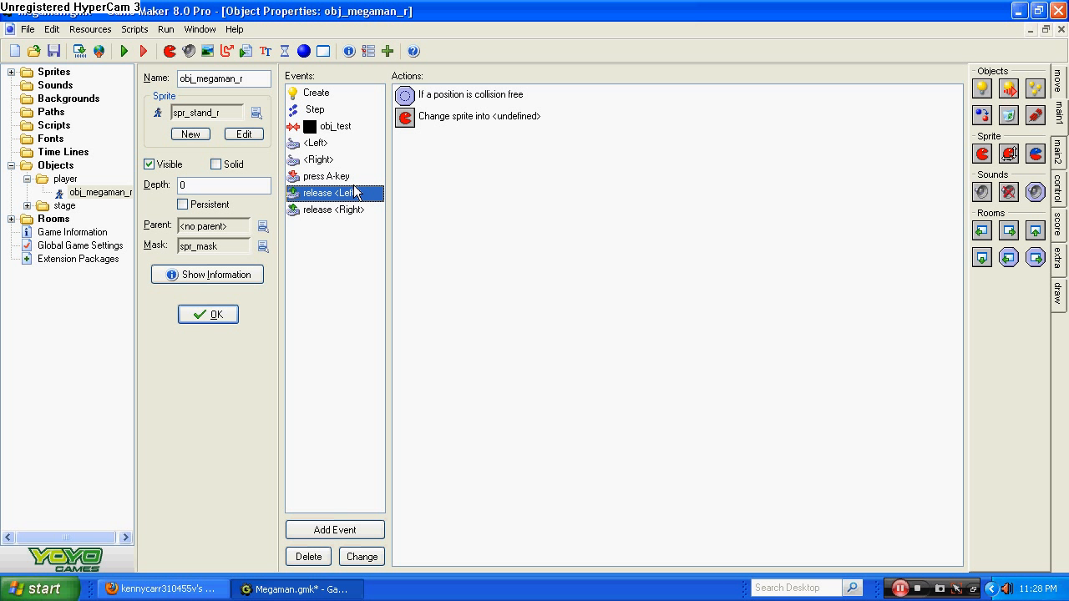
{"action": "left_click", "coordinate": [354, 180]}
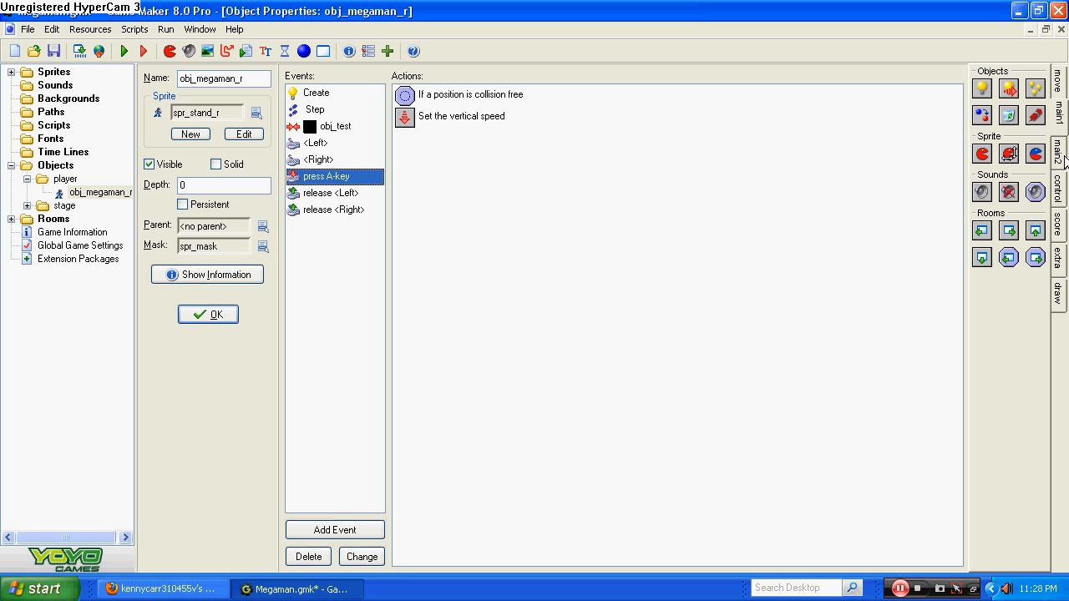
{"action": "left_click", "coordinate": [1058, 190]}
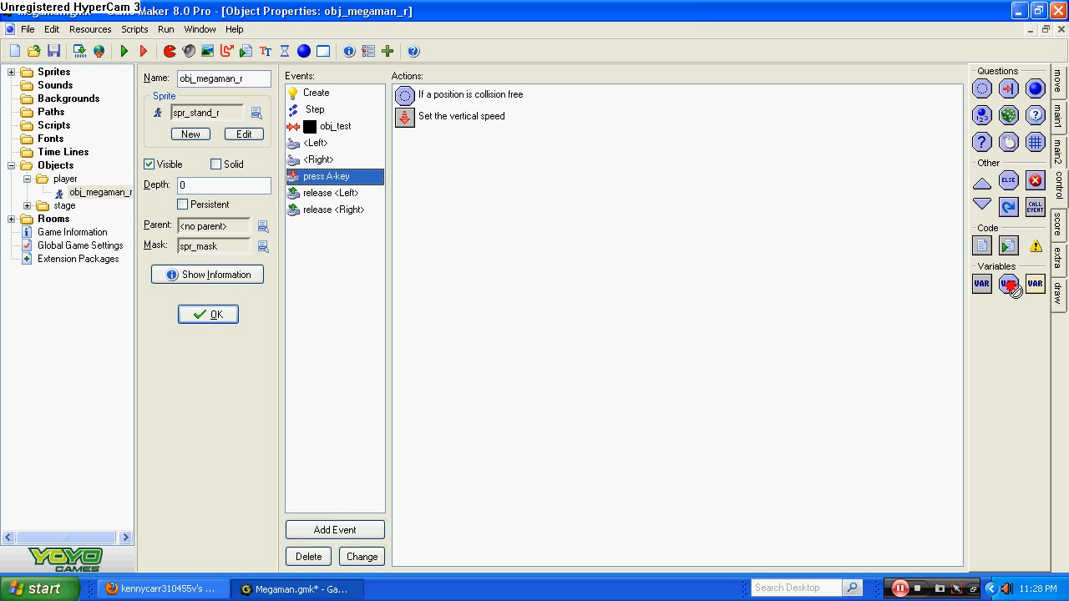
{"action": "left_click_drag", "start_coordinate": [1009, 284], "coordinate": [502, 167]}
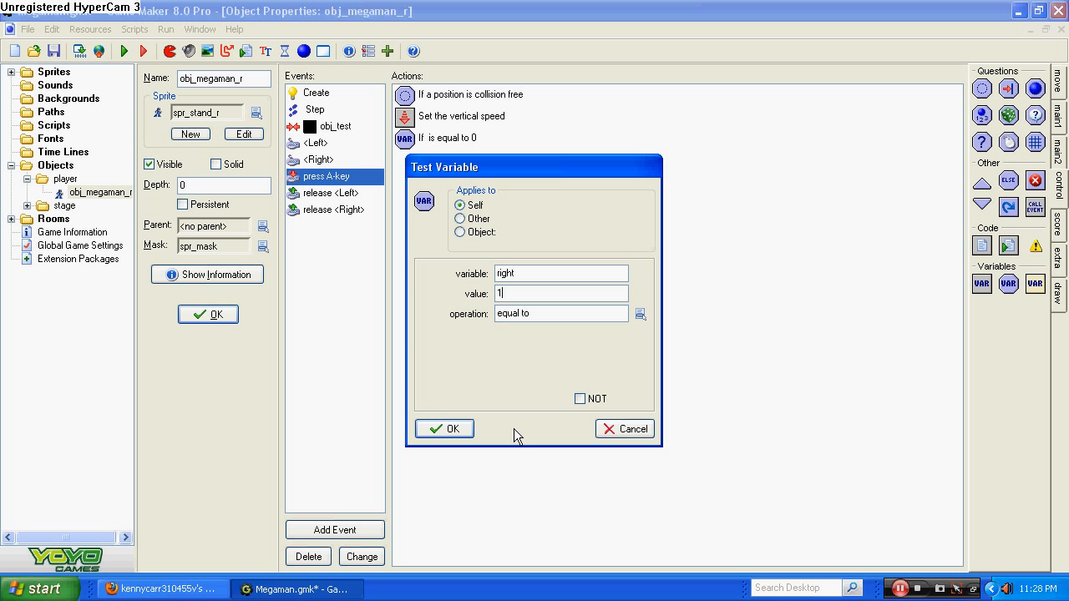
{"action": "left_click", "coordinate": [443, 429]}
- Add a Change Sprite action after the variable test, using spr_jump_r, subimage -1 and speed 0.3
{"action": "left_click", "coordinate": [1055, 114]}
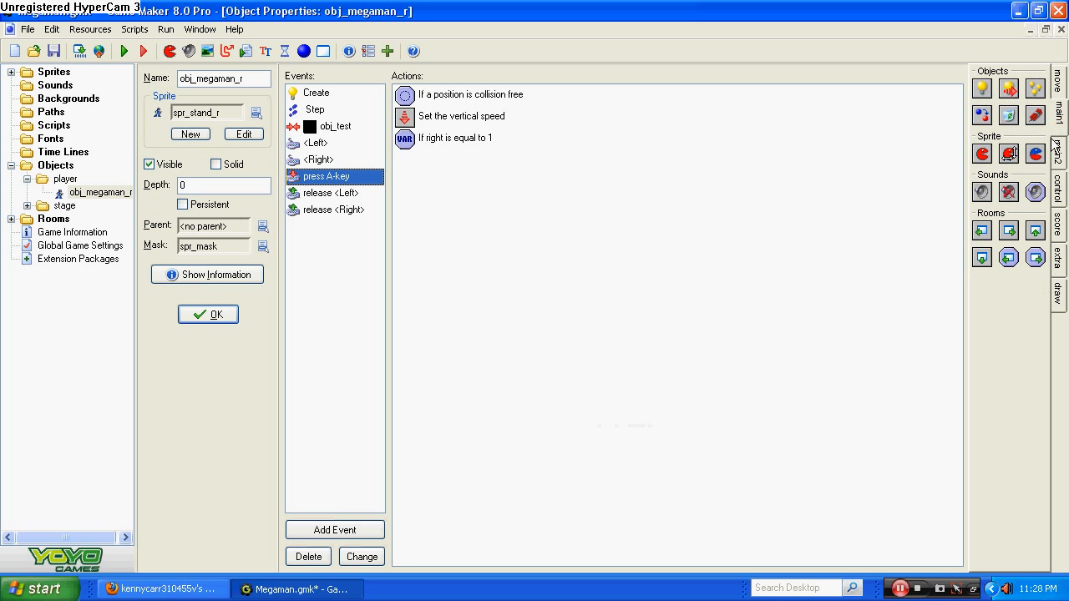
{"action": "left_click_drag", "start_coordinate": [983, 155], "coordinate": [649, 313]}
{"action": "left_click", "coordinate": [640, 269]}
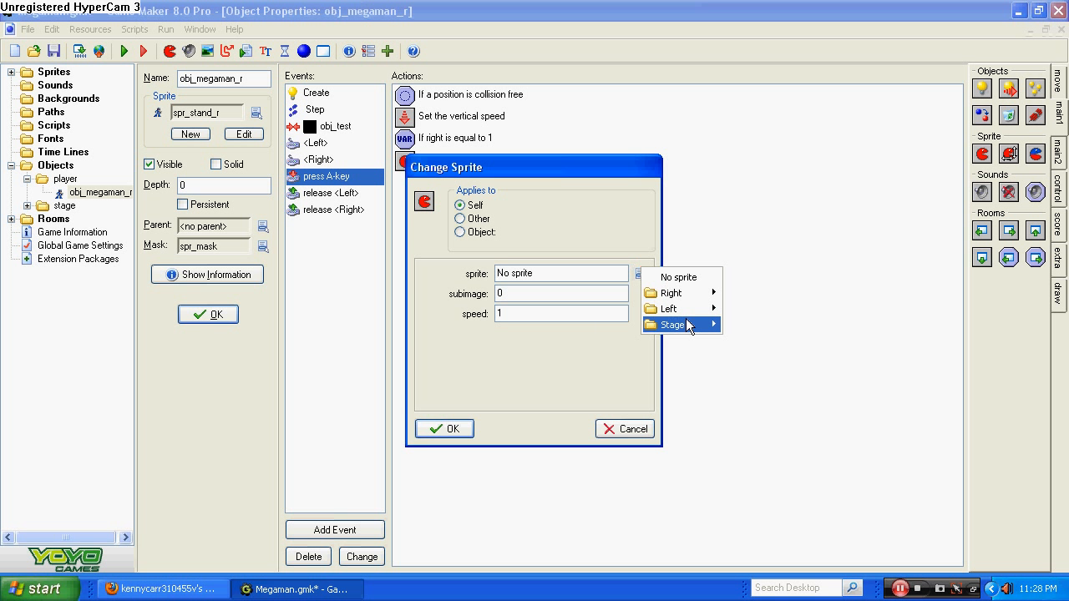
{"action": "mouse_move", "coordinate": [672, 293]}
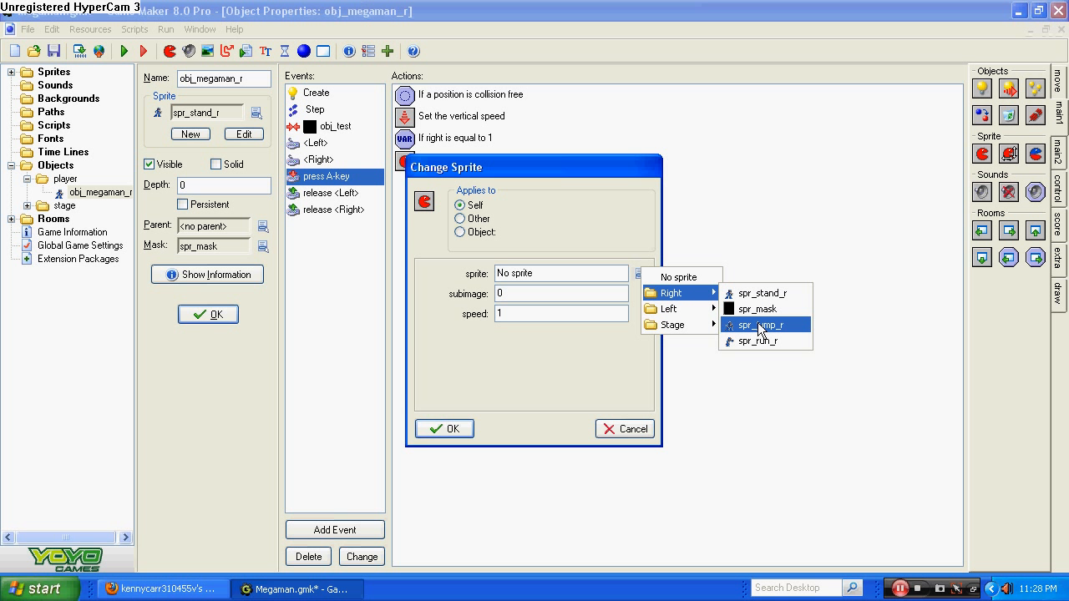
{"action": "left_click", "coordinate": [758, 325]}
{"action": "left_click_drag", "start_coordinate": [536, 300], "coordinate": [457, 292]}
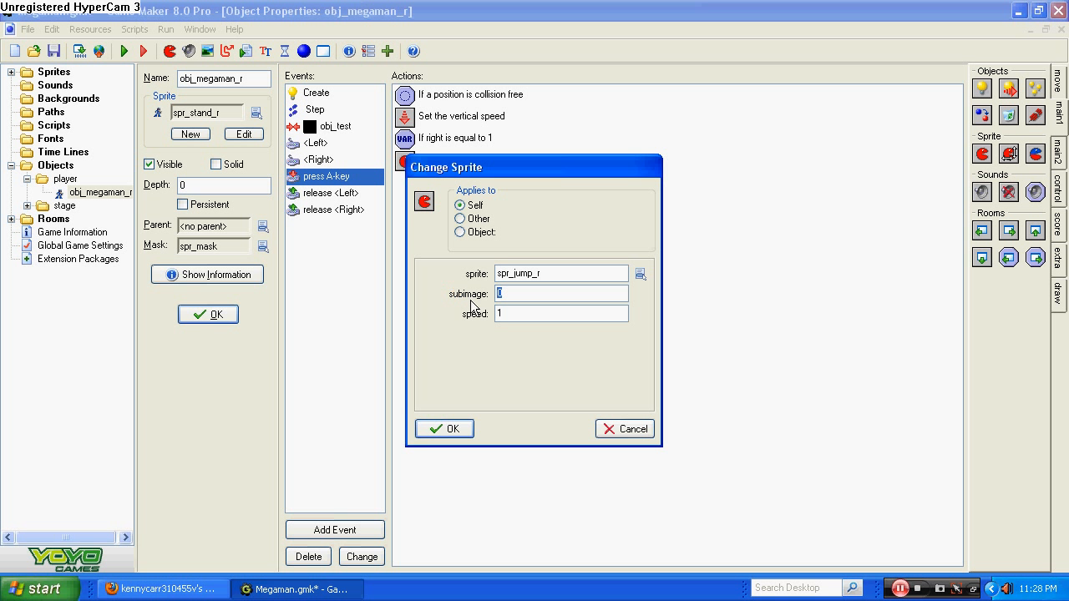
{"action": "type", "text": "-1"}
{"action": "key", "text": "Tab"}
{"action": "type", "text": "0.3"}
{"action": "left_click", "coordinate": [440, 434]}
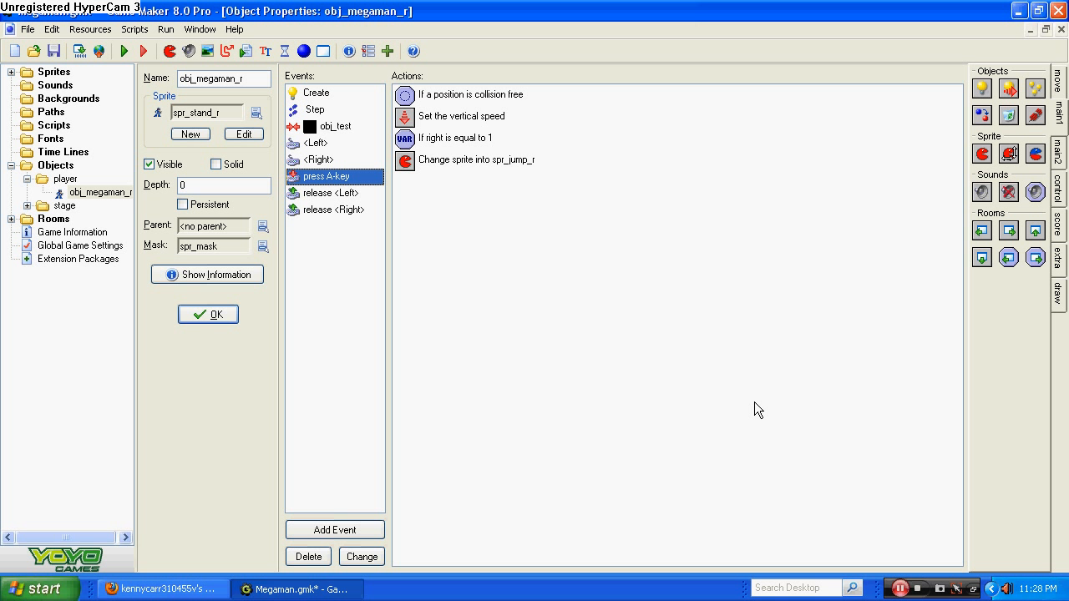
- Add an Else action followed by a Change Sprite action using spr_jump_l, subimage -1 and speed 0.3
{"action": "left_click", "coordinate": [1059, 194]}
{"action": "left_click_drag", "start_coordinate": [1008, 179], "coordinate": [455, 267]}
{"action": "left_click", "coordinate": [1058, 117]}
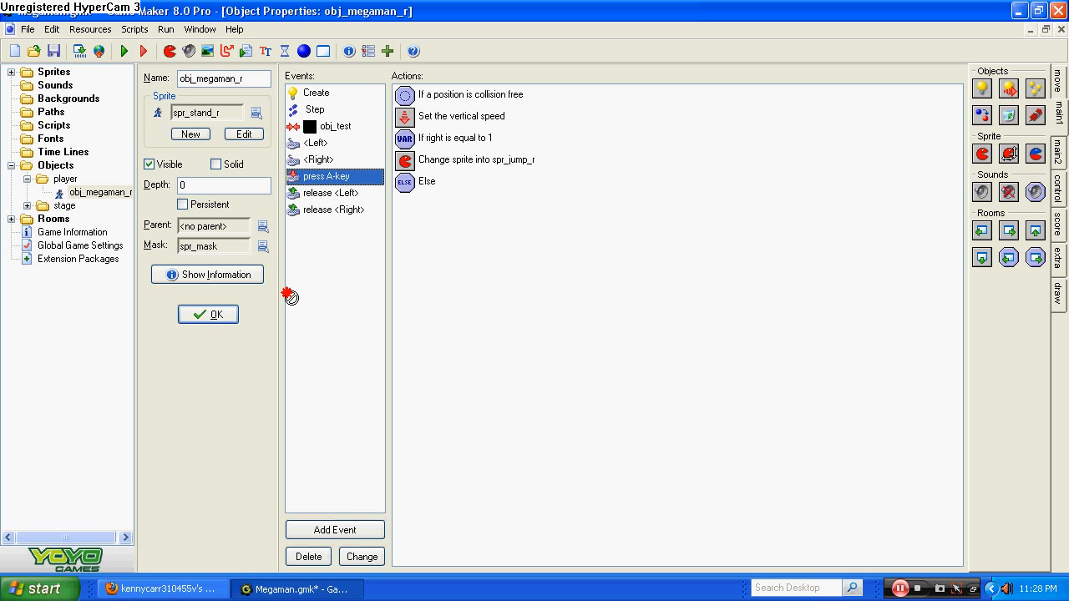
{"action": "left_click_drag", "start_coordinate": [987, 159], "coordinate": [632, 355]}
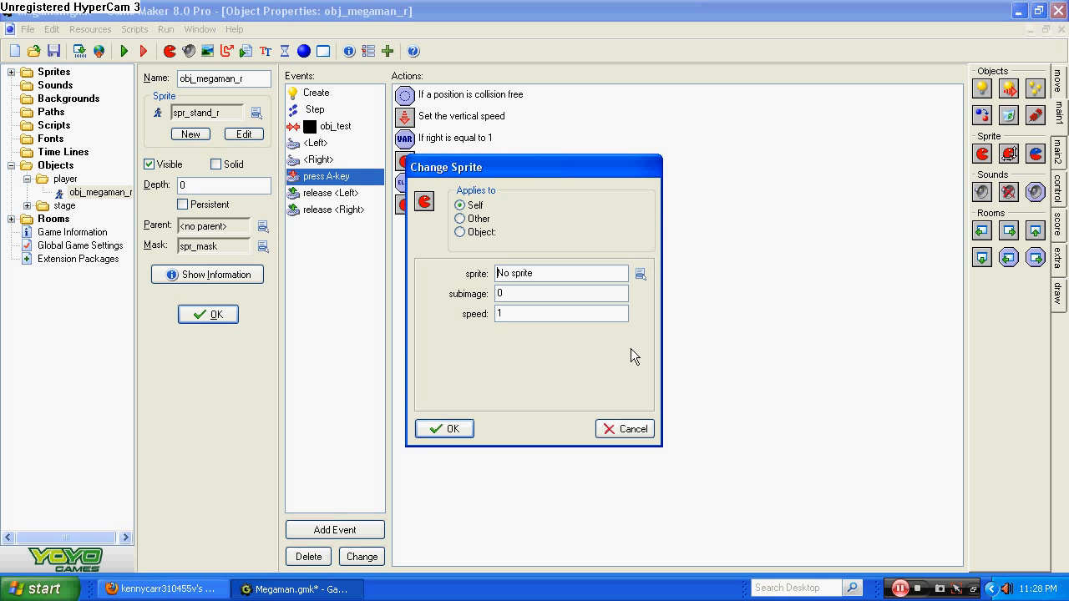
{"action": "left_click", "coordinate": [639, 275]}
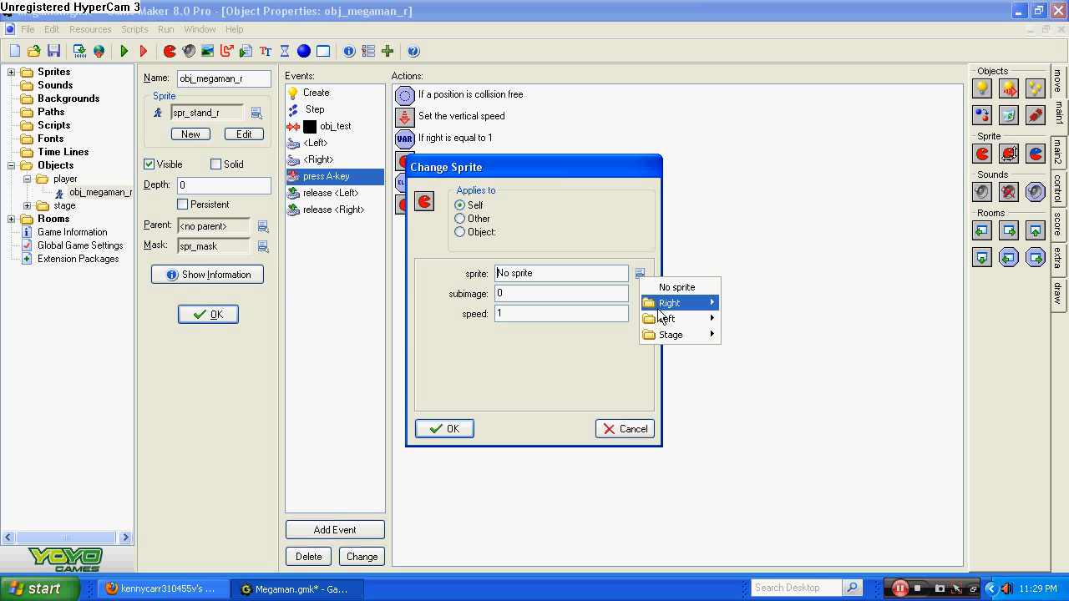
{"action": "mouse_move", "coordinate": [668, 318]}
{"action": "left_click", "coordinate": [765, 335]}
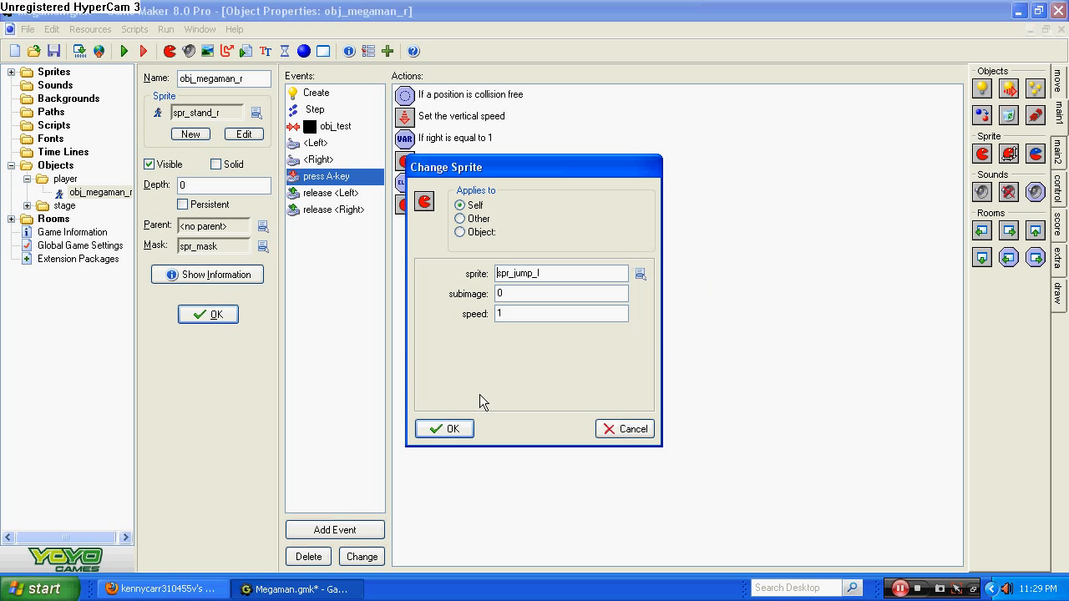
{"action": "key", "text": "shift+Tab"}
{"action": "type", "text": "-1"}
{"action": "key", "text": "Tab"}
{"action": "type", "text": "0.3"}
{"action": "left_click", "coordinate": [462, 430]}
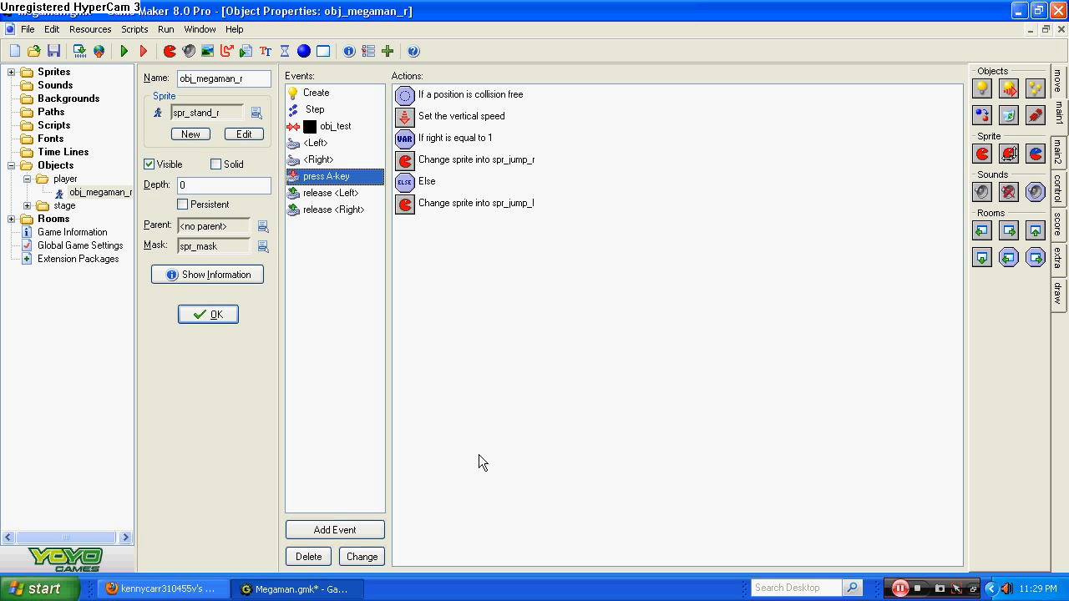
{"action": "left_click", "coordinate": [973, 589]}
{"action": "left_click", "coordinate": [949, 66]}
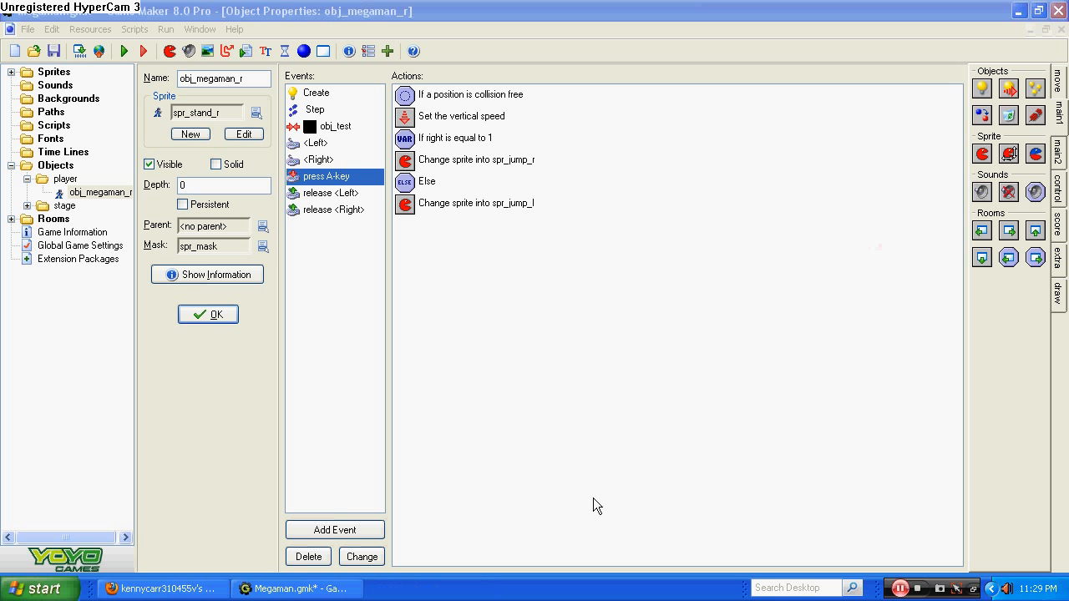
- Review the settings of the collision check in the Left key release event
{"action": "left_click", "coordinate": [326, 193]}
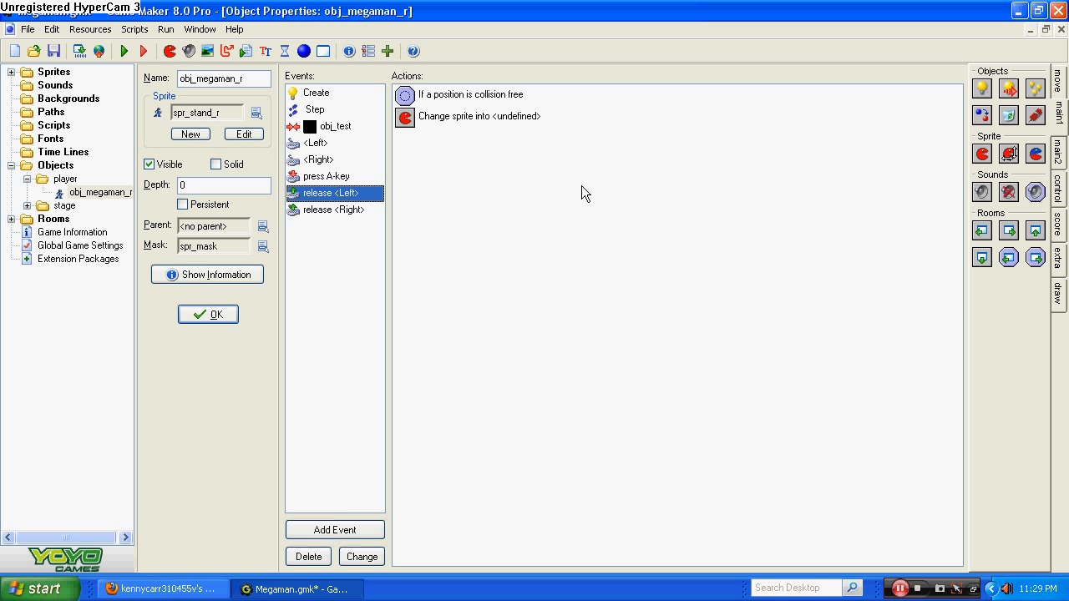
{"action": "left_click", "coordinate": [334, 530]}
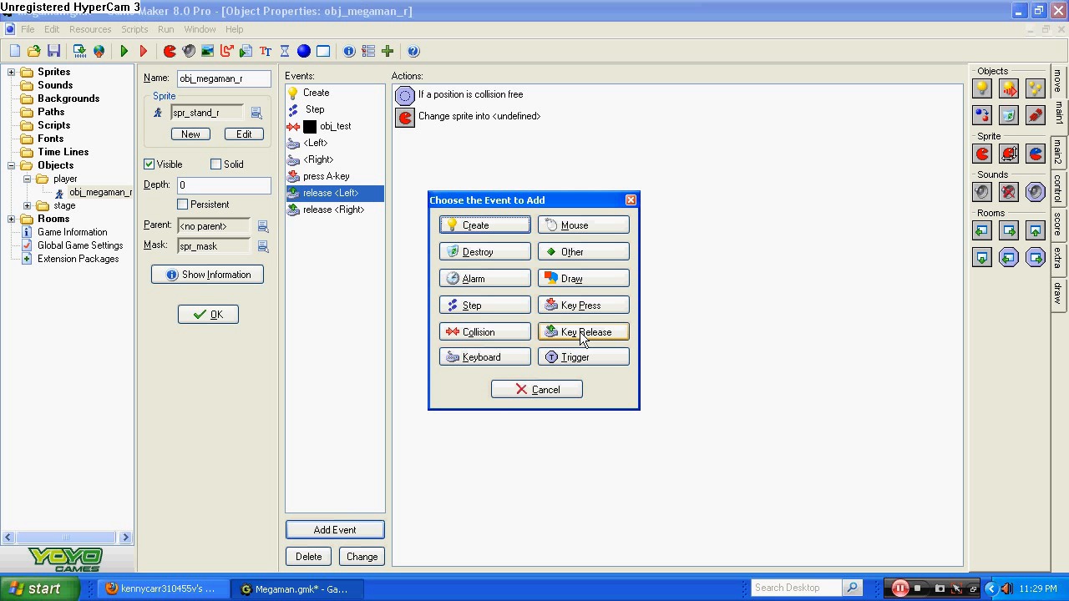
{"action": "left_click", "coordinate": [549, 386]}
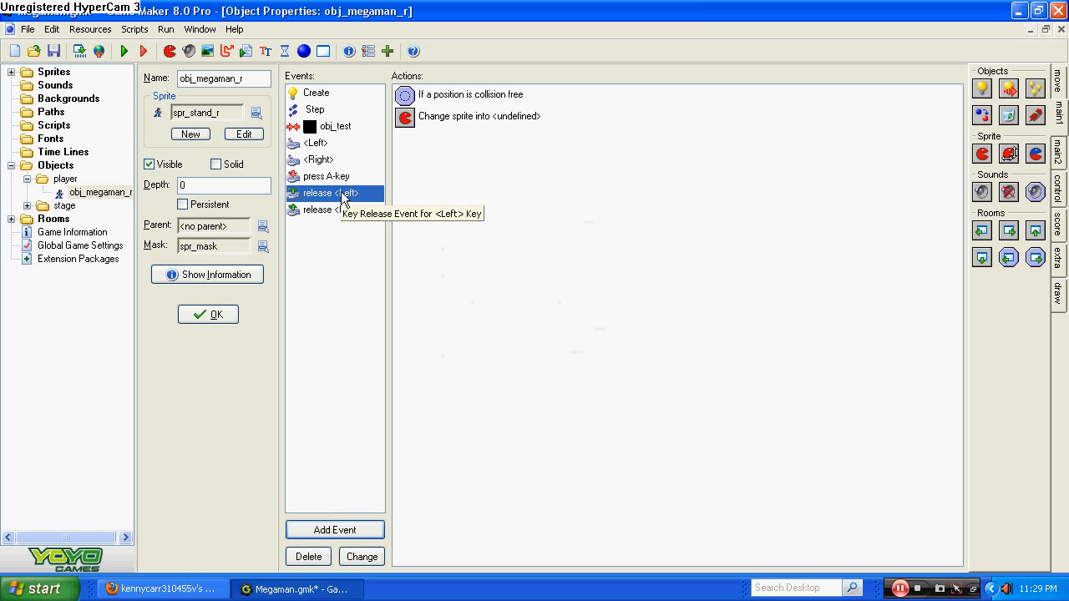
{"action": "double_click", "coordinate": [474, 96]}
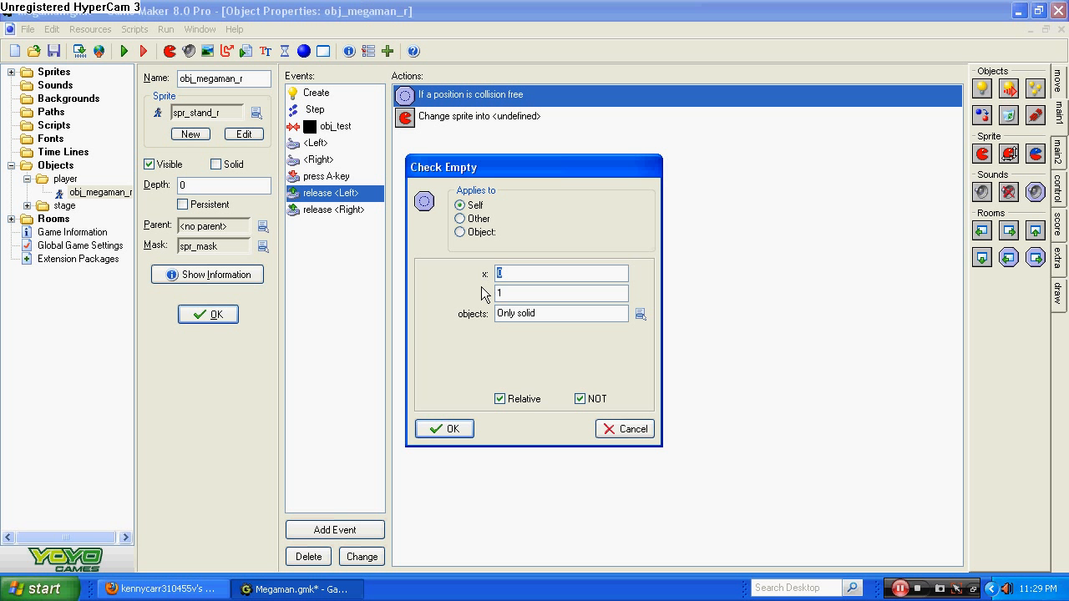
{"action": "left_click", "coordinate": [445, 429]}
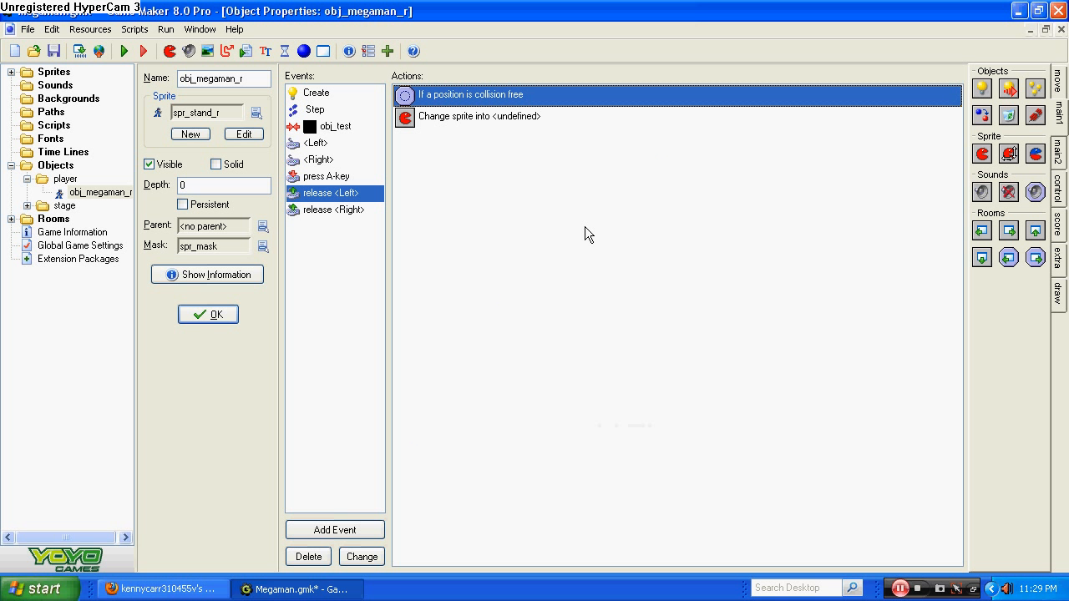
- Set the undefined sprite in the Left key release event's Change Sprite action to spr_stand_l
{"action": "double_click", "coordinate": [481, 121]}
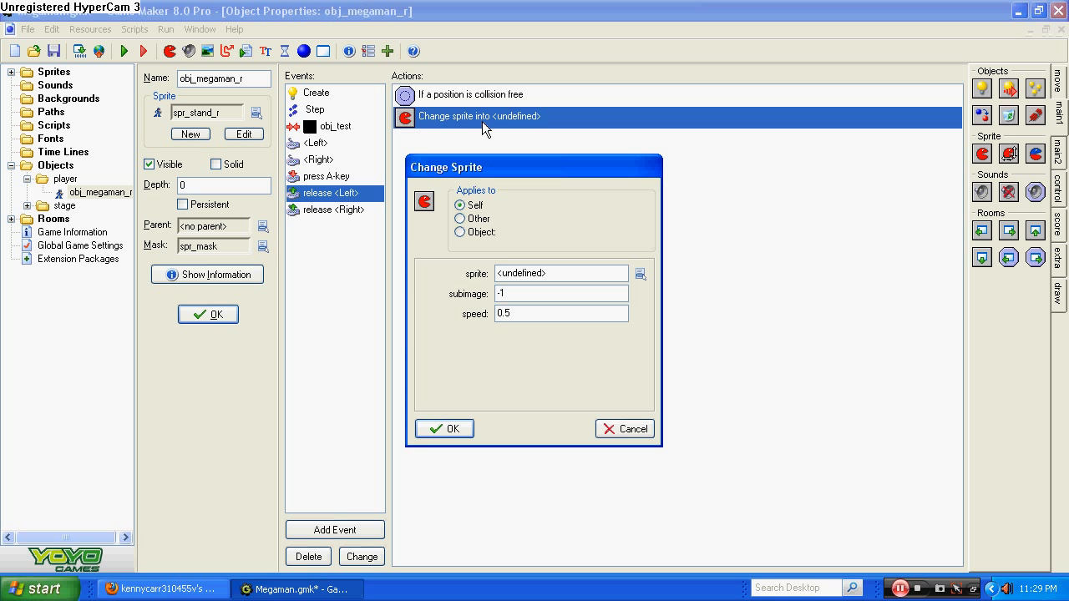
{"action": "left_click", "coordinate": [639, 274]}
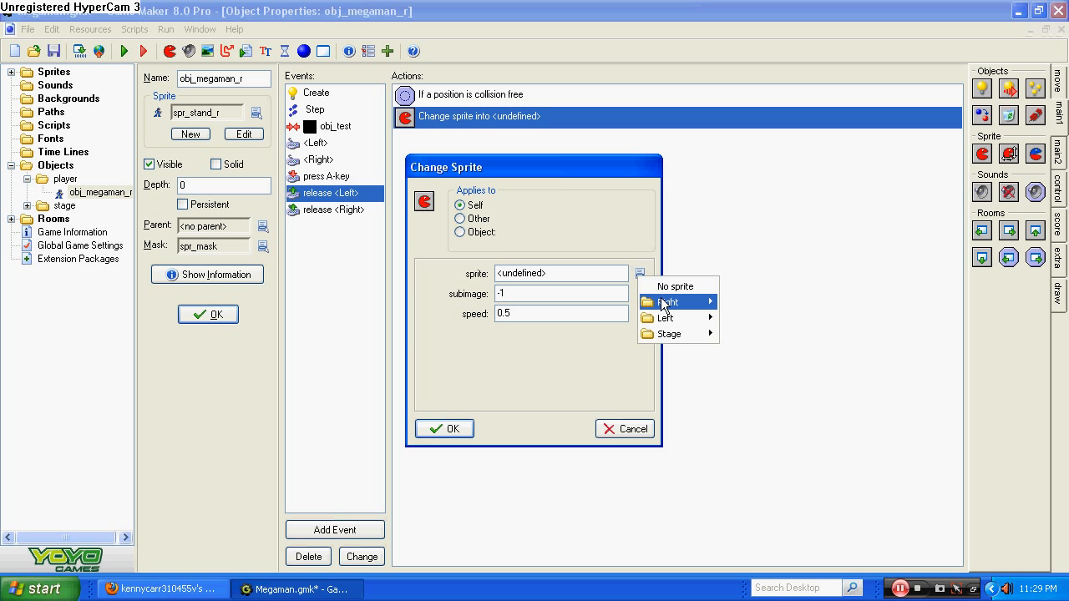
{"action": "mouse_move", "coordinate": [684, 298]}
{"action": "left_click", "coordinate": [759, 301]}
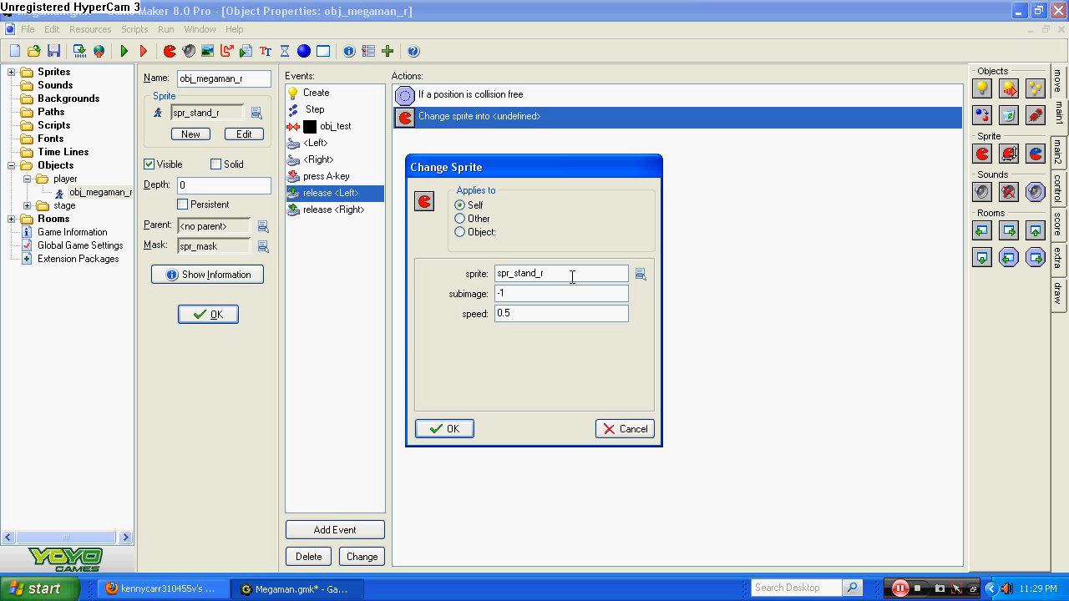
{"action": "left_click", "coordinate": [635, 274]}
{"action": "mouse_move", "coordinate": [656, 310]}
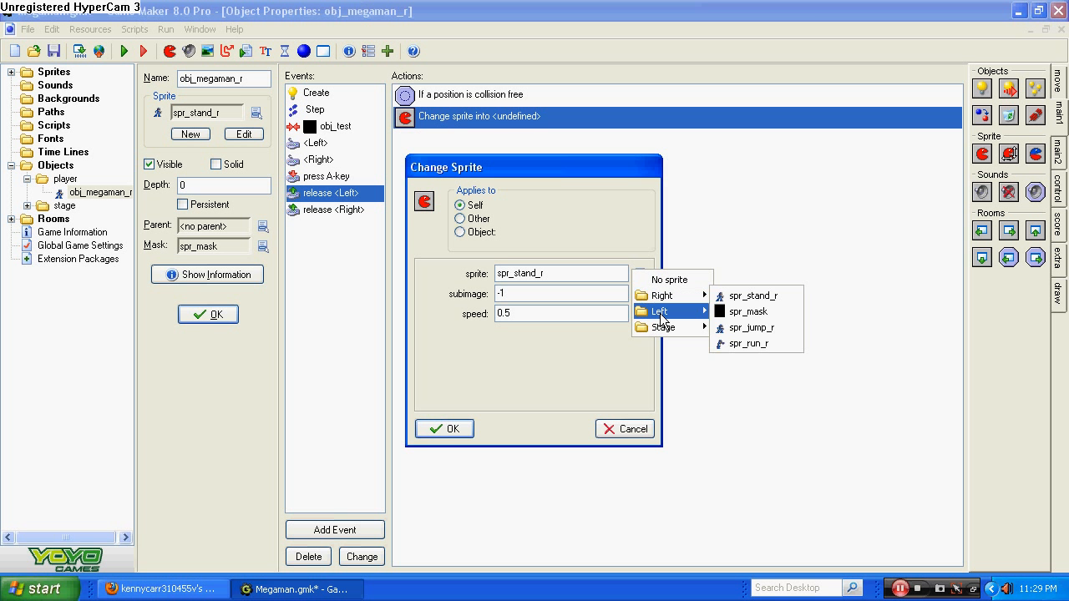
{"action": "left_click", "coordinate": [751, 302]}
{"action": "left_click", "coordinate": [442, 429]}
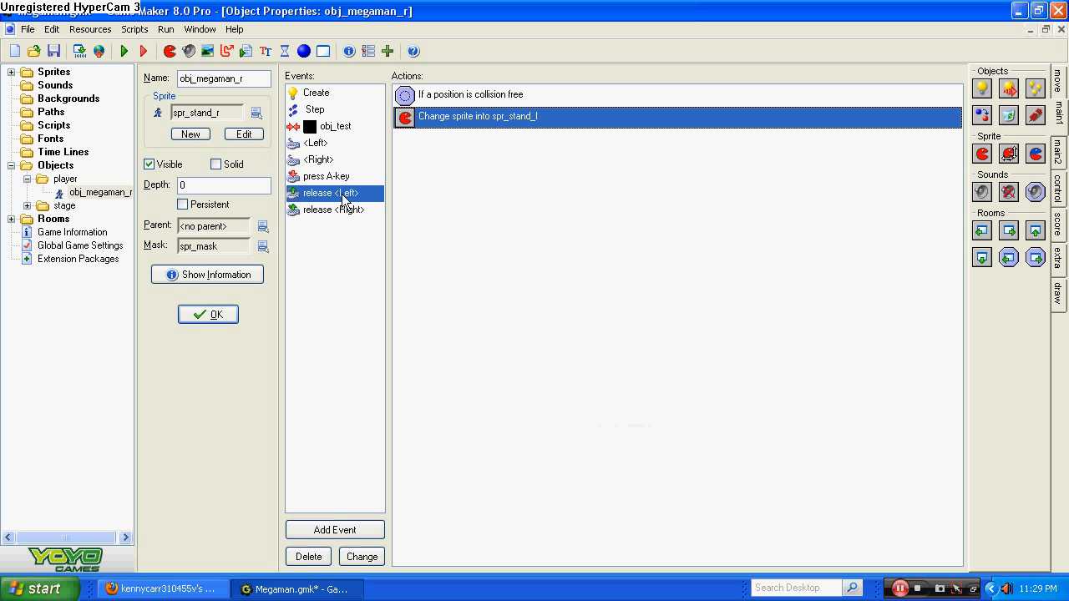
- Set the undefined sprite in the Right key release event's Change Sprite action to spr_stand_r and accept the player object's changes
{"action": "left_click", "coordinate": [363, 206]}
{"action": "double_click", "coordinate": [438, 117]}
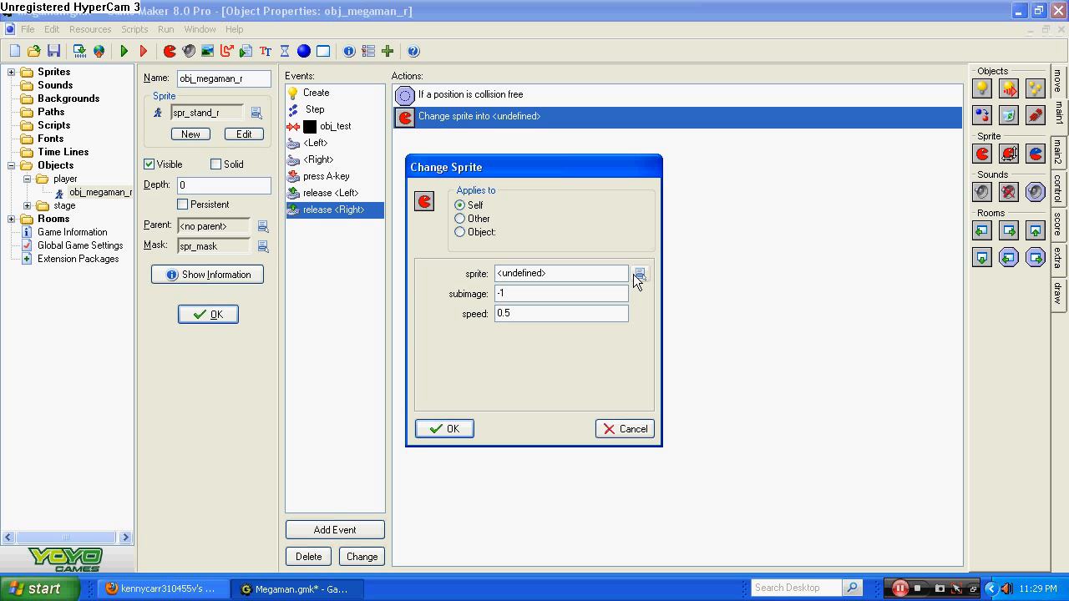
{"action": "left_click", "coordinate": [637, 274]}
{"action": "mouse_move", "coordinate": [665, 303]}
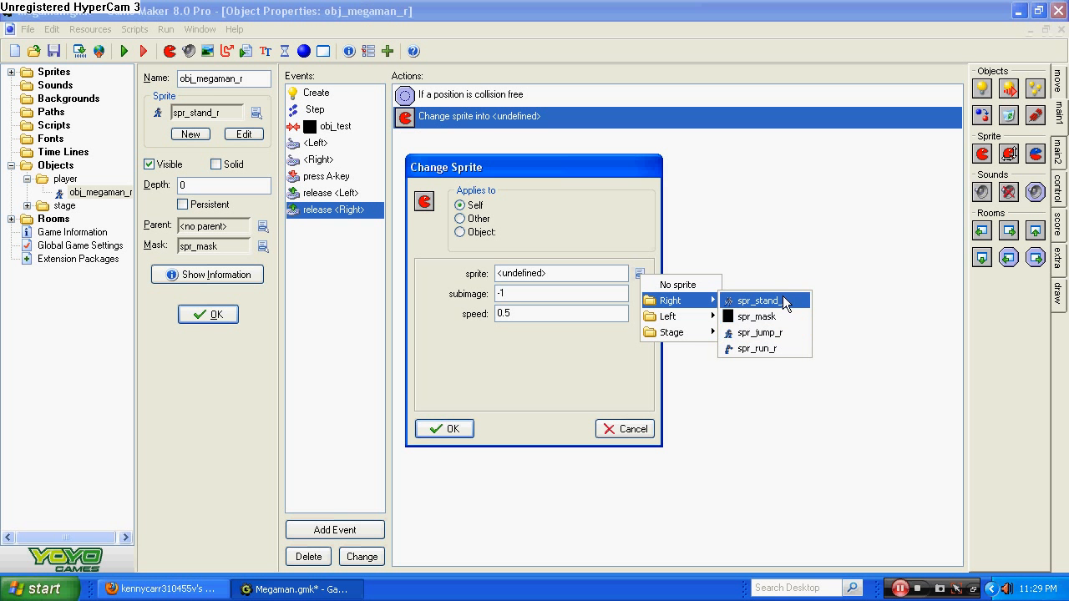
{"action": "left_click", "coordinate": [781, 301]}
{"action": "left_click", "coordinate": [443, 428]}
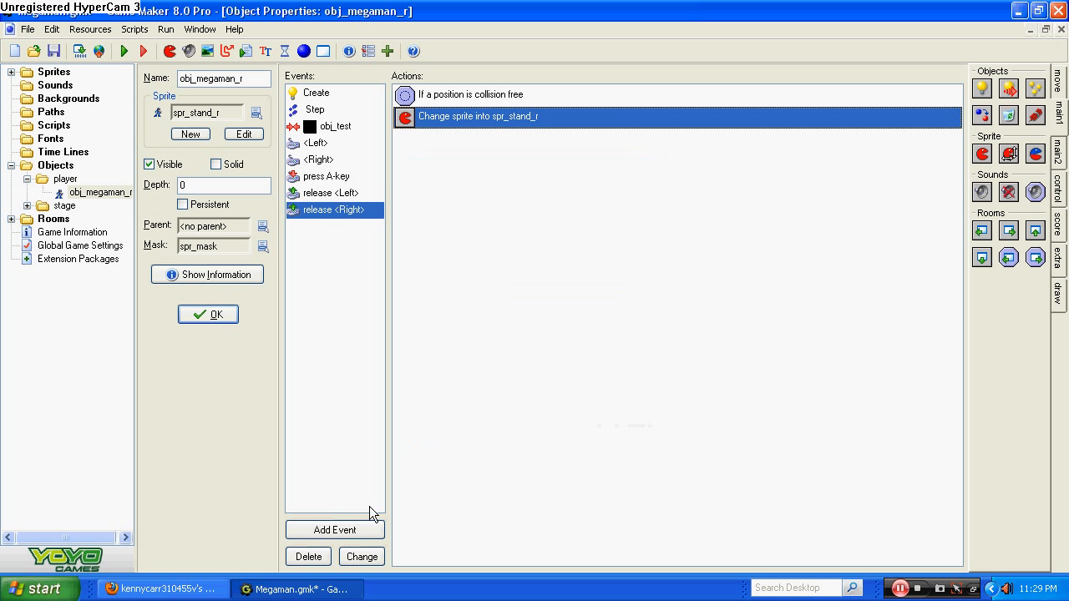
{"action": "left_click", "coordinate": [208, 314]}
- Run the game and test Mega Man's running and standing sprites in both directions
{"action": "left_click", "coordinate": [124, 51]}
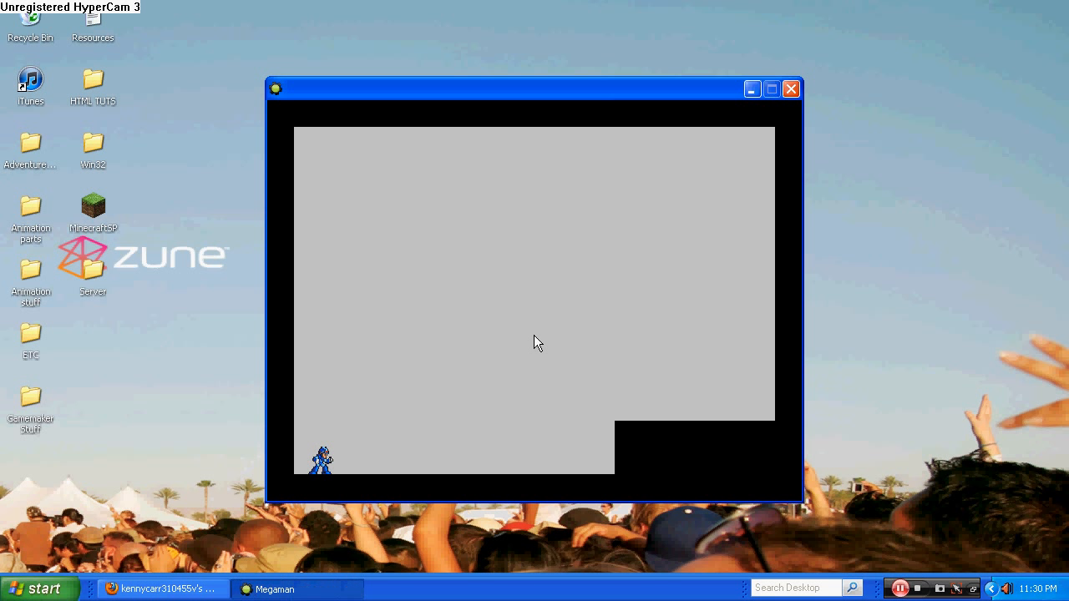
{"action": "key", "text": "Right"}
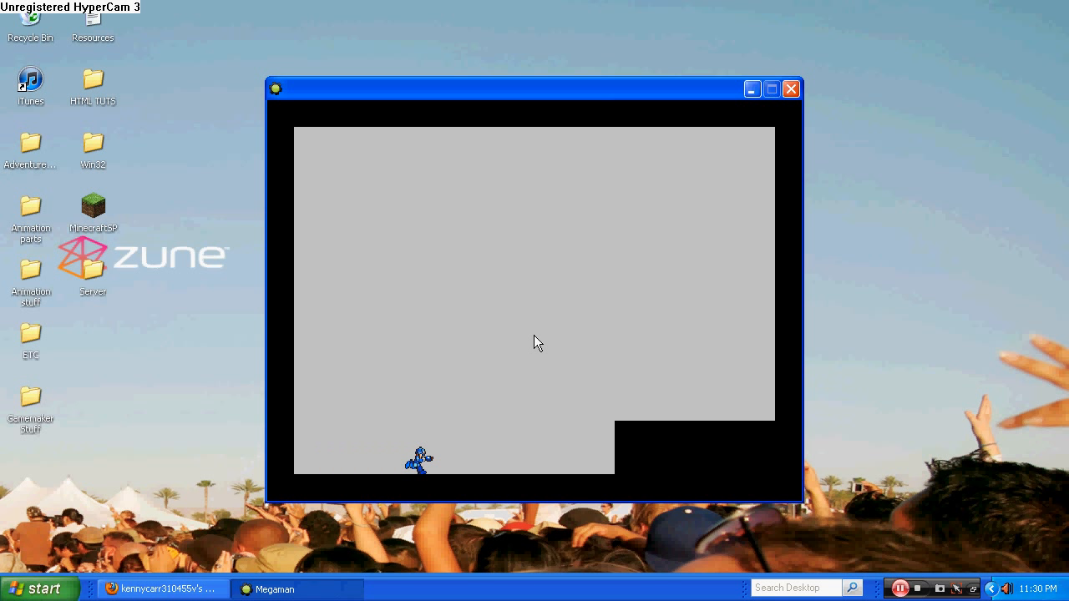
{"action": "key", "text": "Left"}
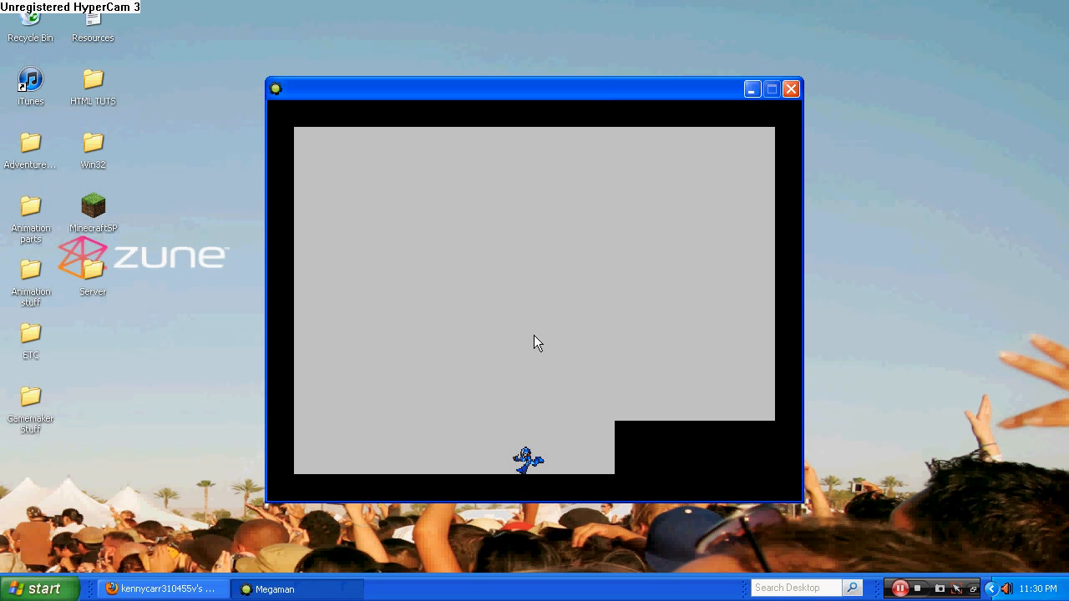
{"action": "key", "text": "Right"}
{"action": "key", "text": "Right"}
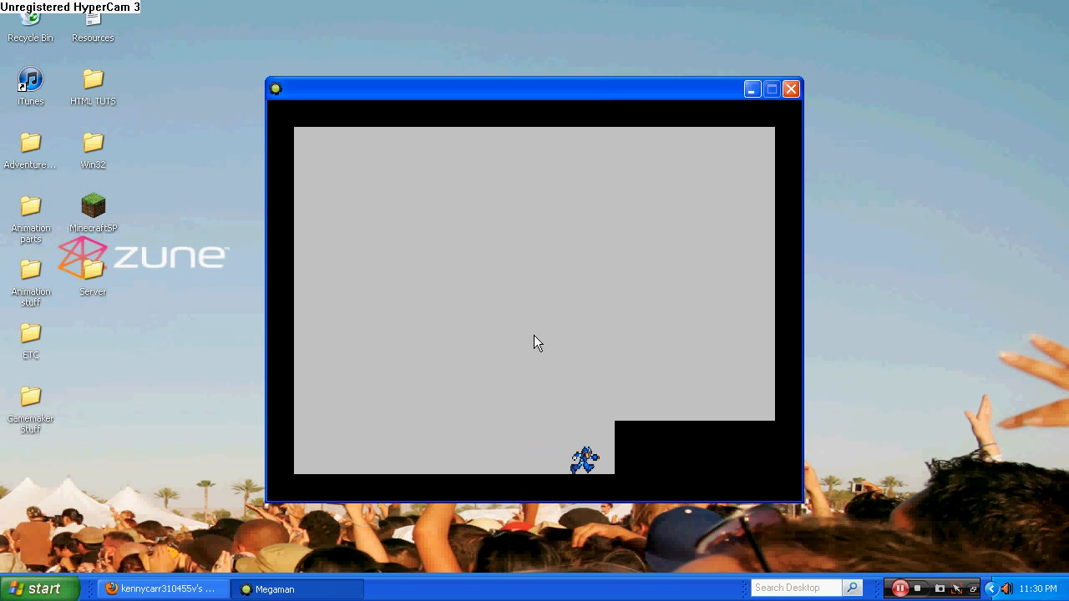
{"action": "key", "text": "Left"}
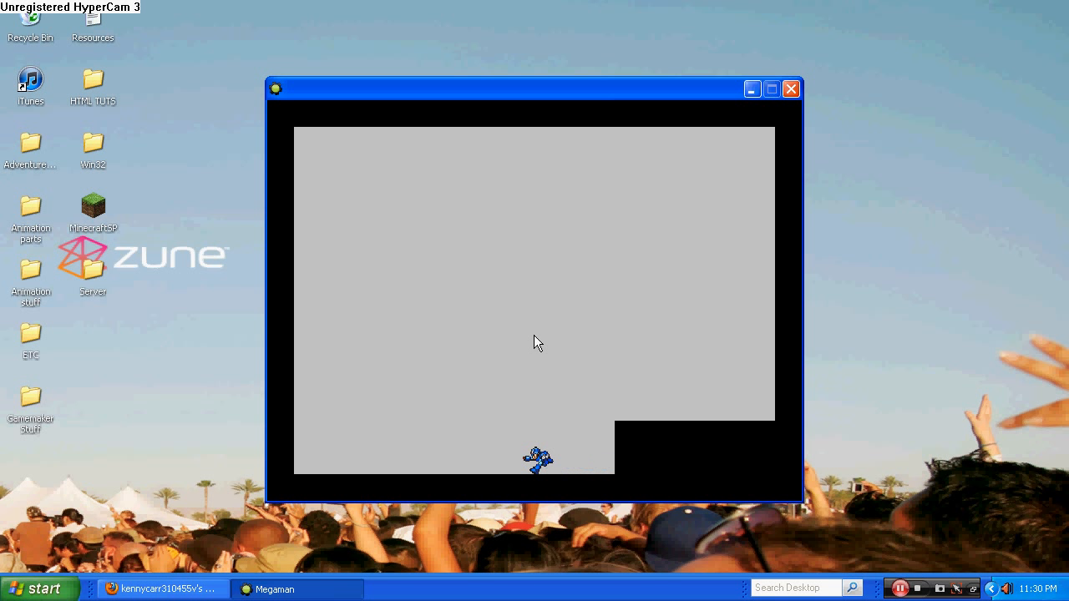
{"action": "key", "text": "Left"}
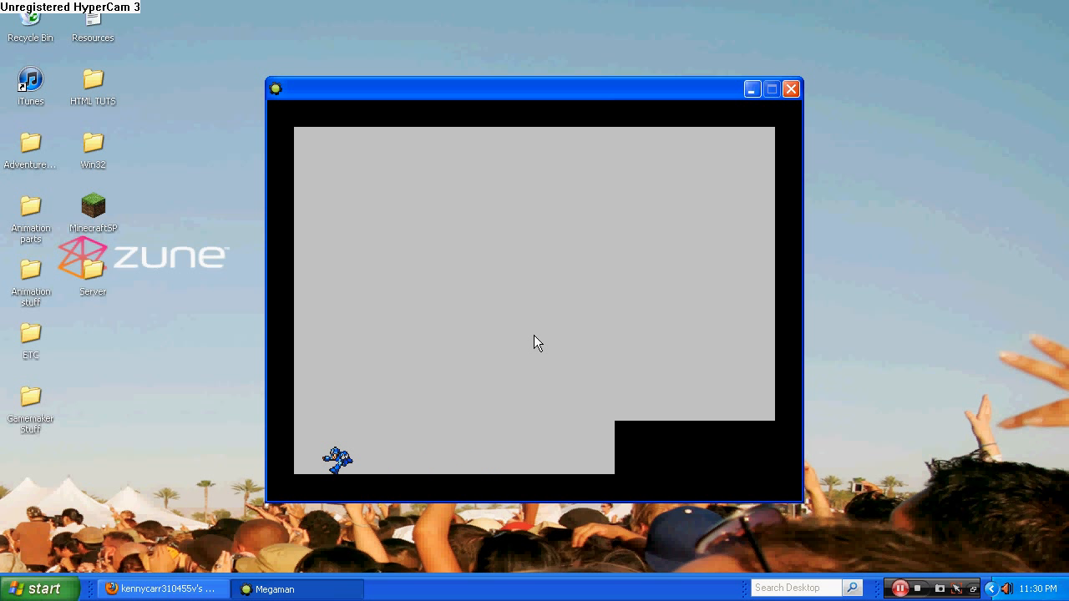
- Test Mega Man's jumping sprites while moving left and right around the room, and quit the game
{"action": "key", "text": "Right"}
{"action": "key", "text": "Up"}
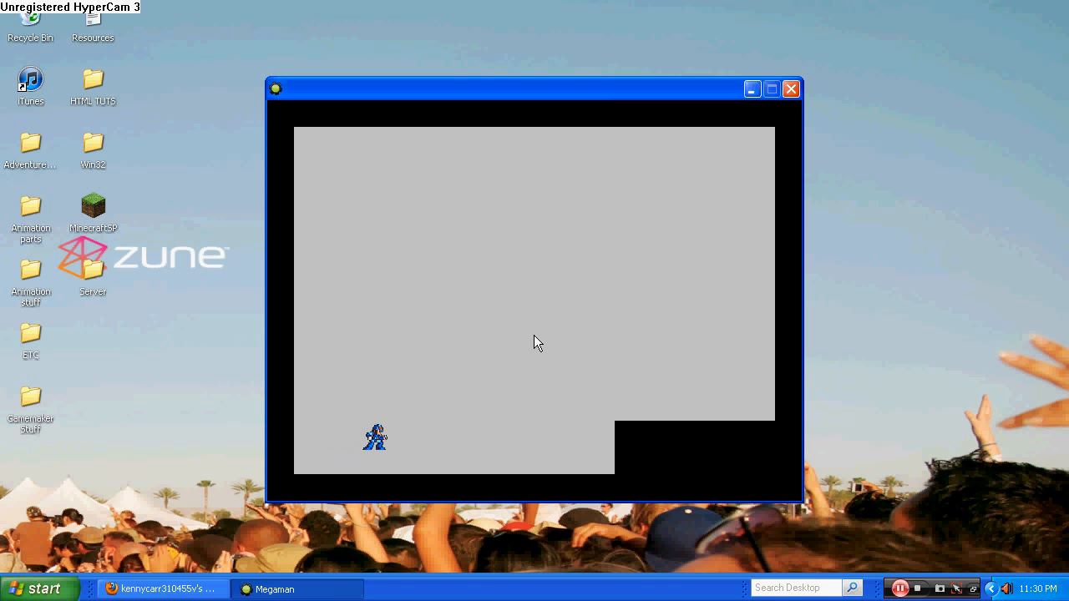
{"action": "key", "text": "Right"}
{"action": "key", "text": "Up"}
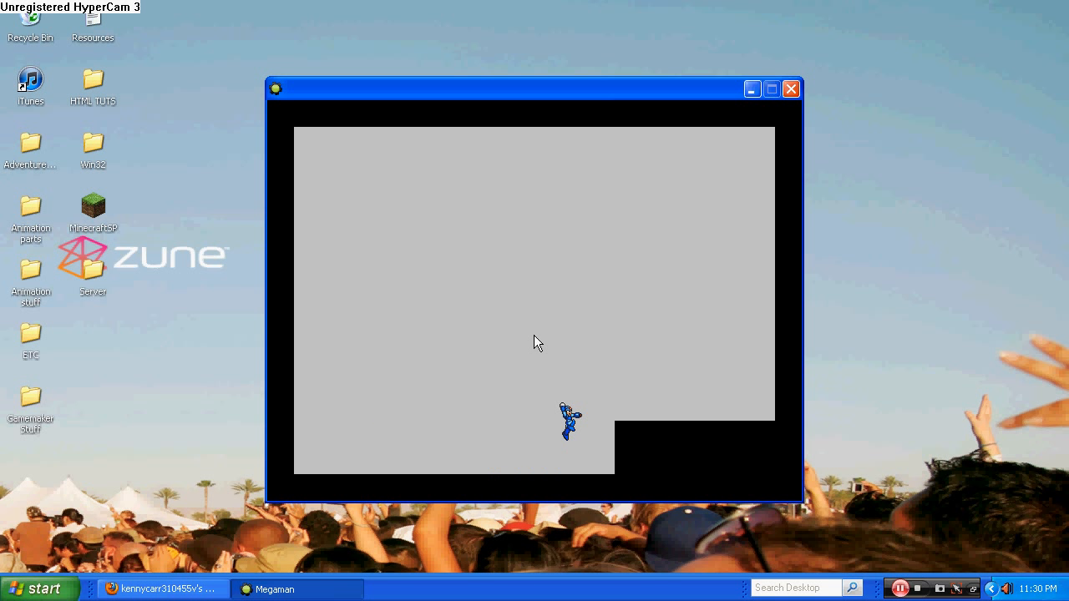
{"action": "key", "text": "Left"}
{"action": "key", "text": "Up"}
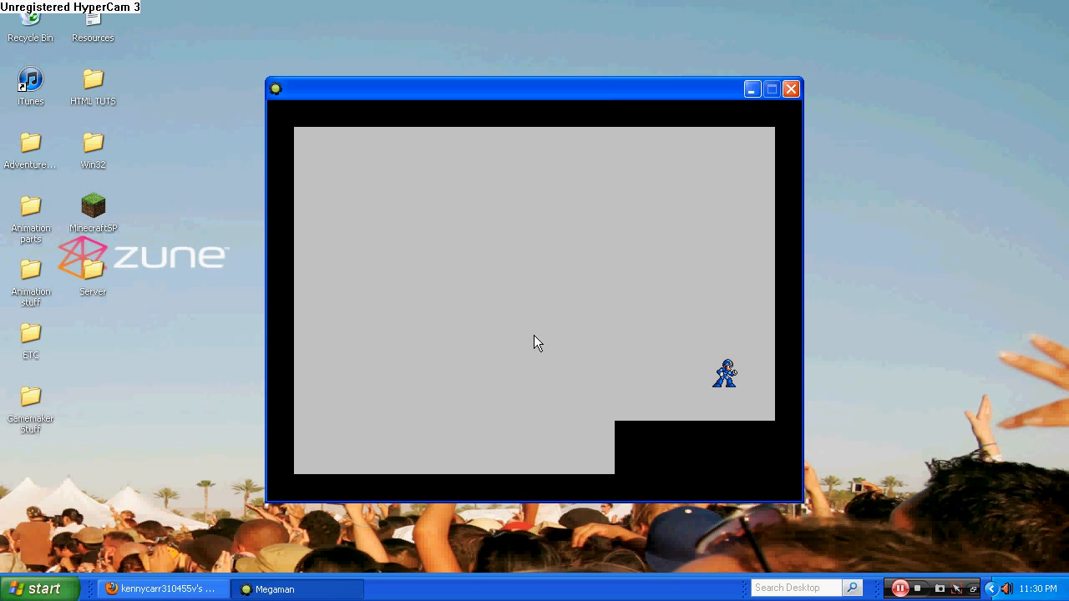
{"action": "key", "text": "Left"}
{"action": "key", "text": "Up"}
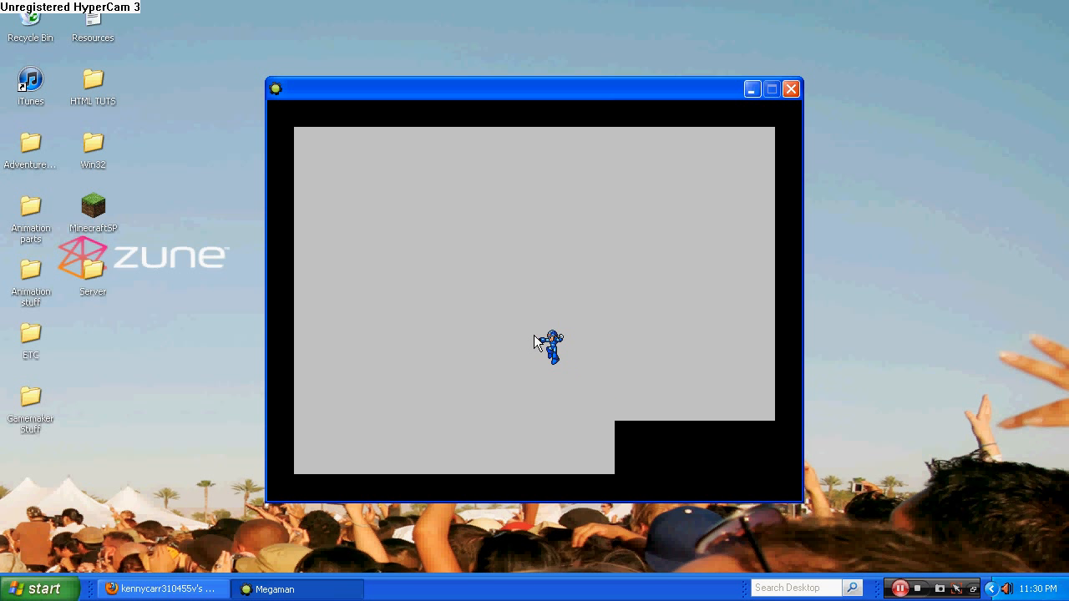
{"action": "key", "text": "Up"}
{"action": "key", "text": "Right"}
{"action": "key", "text": "Left"}
{"action": "key", "text": "Up"}
{"action": "key", "text": "Right"}
{"action": "key", "text": "Left"}
{"action": "key", "text": "Up"}
{"action": "key", "text": "Right"}
{"action": "key", "text": "Left"}
{"action": "key", "text": "Right"}
{"action": "key", "text": "Up"}
{"action": "key", "text": "Left"}
{"action": "key", "text": "Right"}
{"action": "key", "text": "Up"}
{"action": "key", "text": "Left"}
{"action": "key", "text": "Up"}
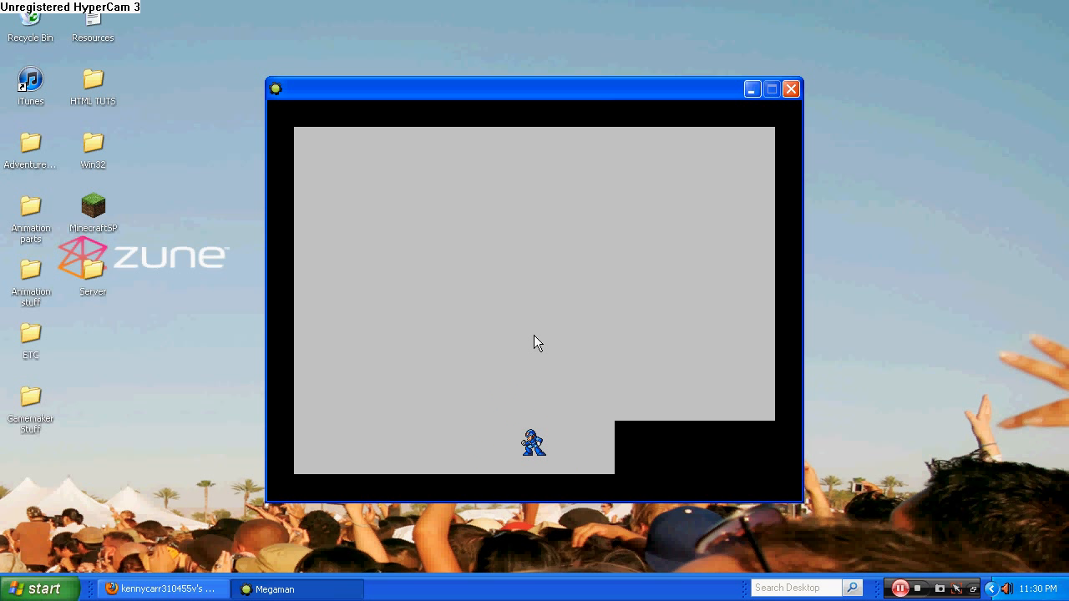
{"action": "key", "text": "Right"}
{"action": "key", "text": "Up"}
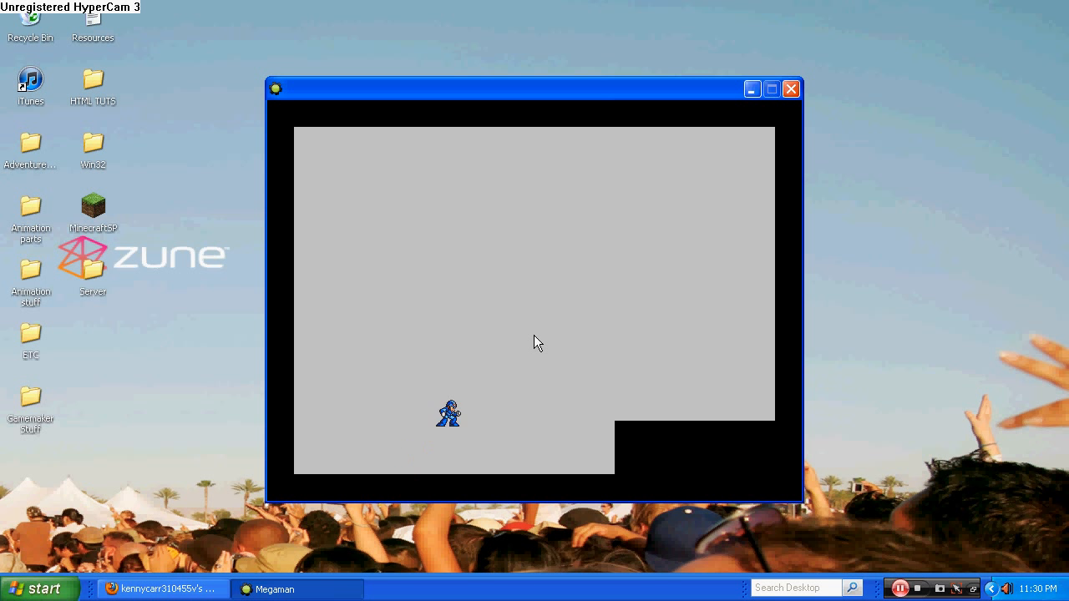
{"action": "key", "text": "Escape"}
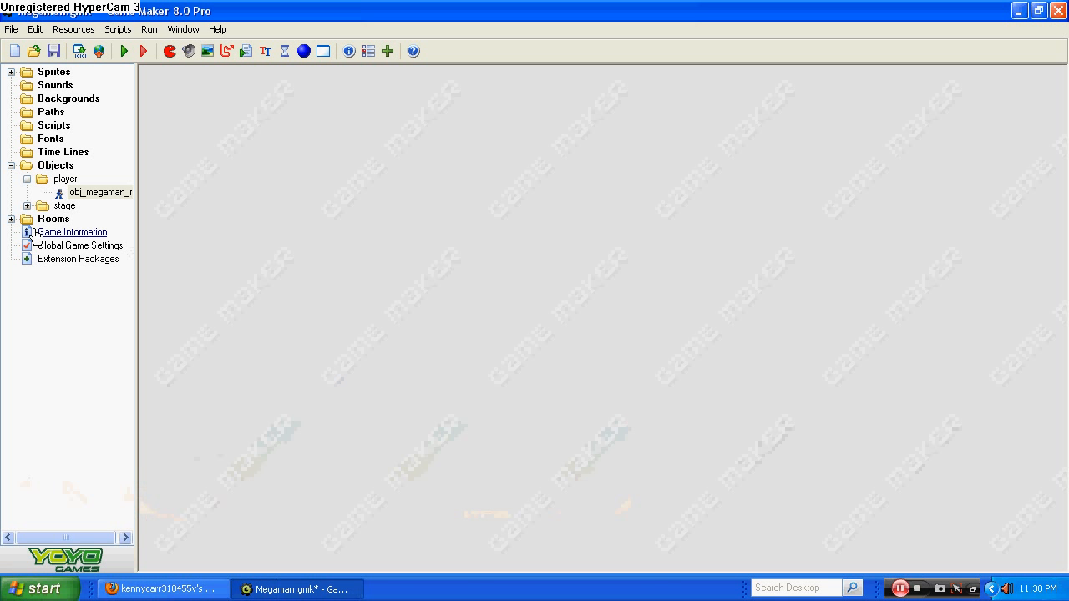
- Collapse the player group and the Objects folder in the resource tree
{"action": "left_click", "coordinate": [27, 178]}
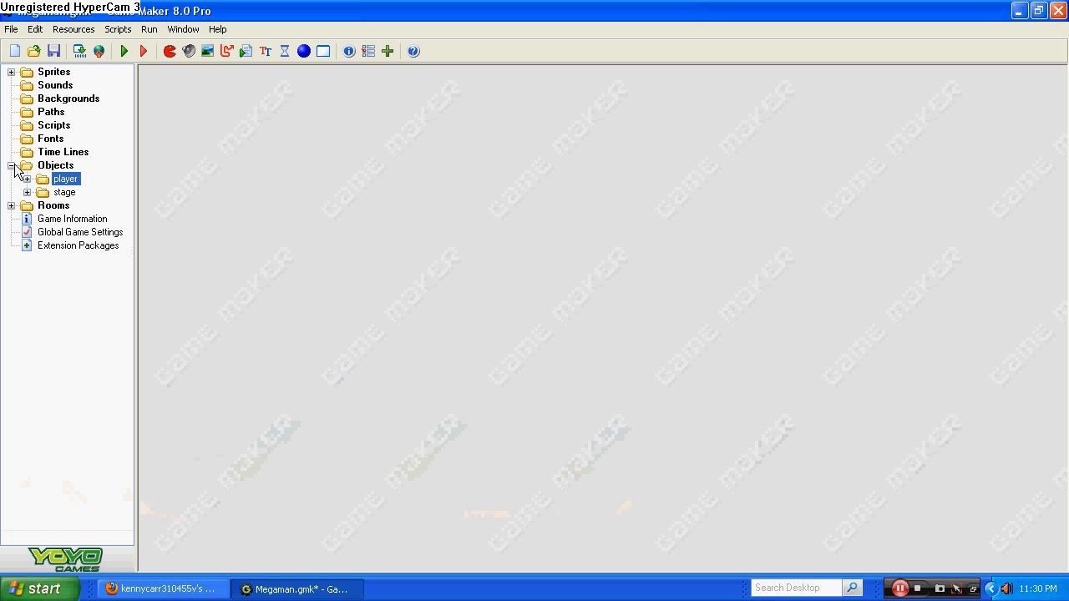
{"action": "left_click", "coordinate": [11, 166]}
{"action": "left_click", "coordinate": [959, 589]}
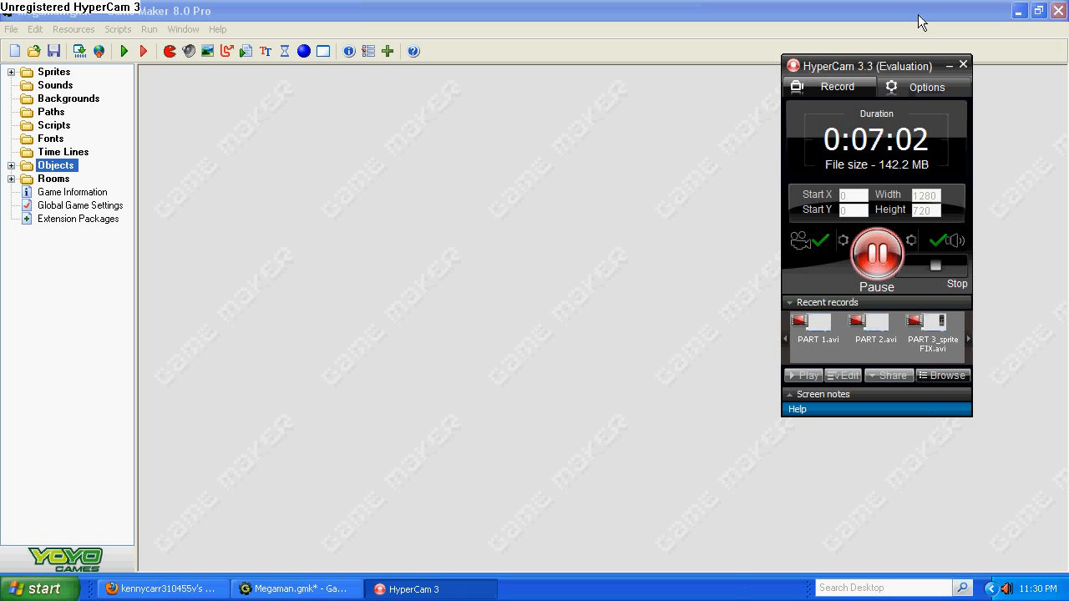
{"action": "left_click", "coordinate": [948, 65]}
- Create a new sprite group named Weapon inside the Sprites folder
{"action": "left_click", "coordinate": [11, 72]}
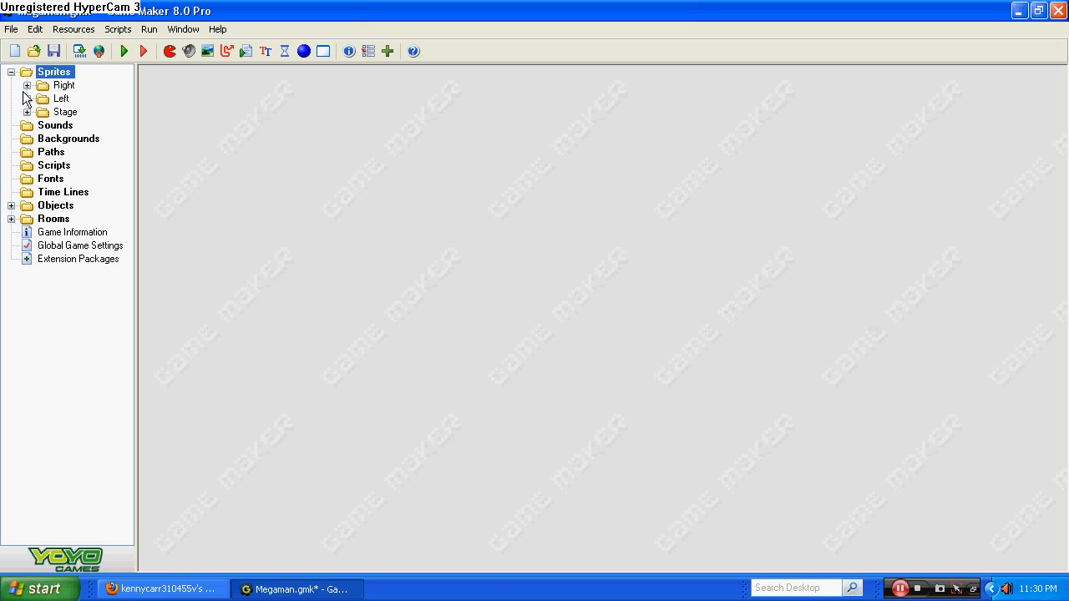
{"action": "left_click", "coordinate": [26, 86]}
{"action": "left_click", "coordinate": [28, 85]}
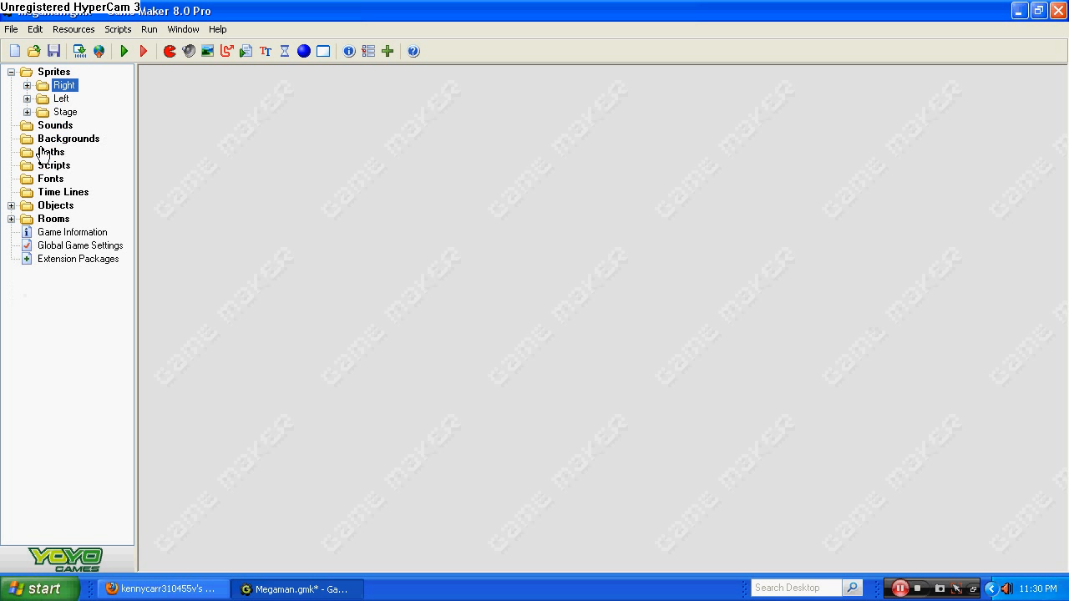
{"action": "right_click", "coordinate": [46, 73]}
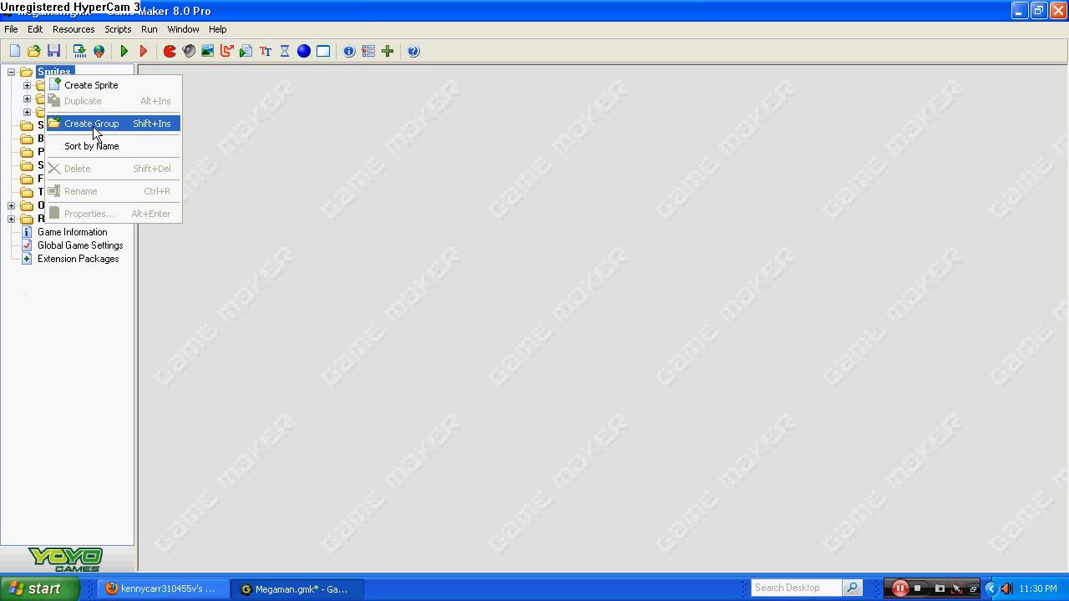
{"action": "left_click", "coordinate": [93, 123]}
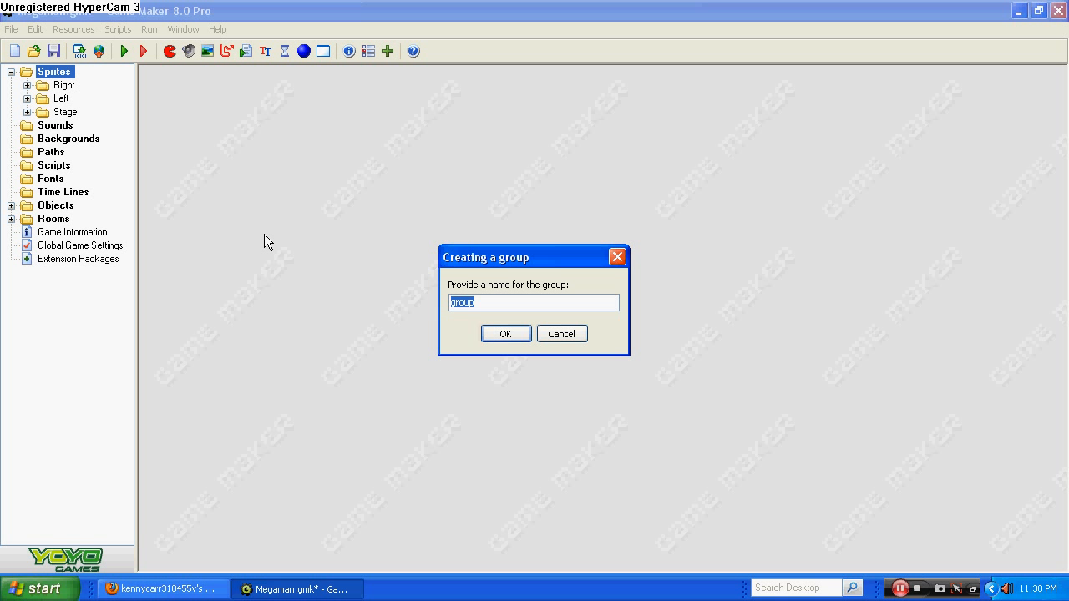
{"action": "type", "text": "Weapon"}
{"action": "left_click", "coordinate": [504, 334]}
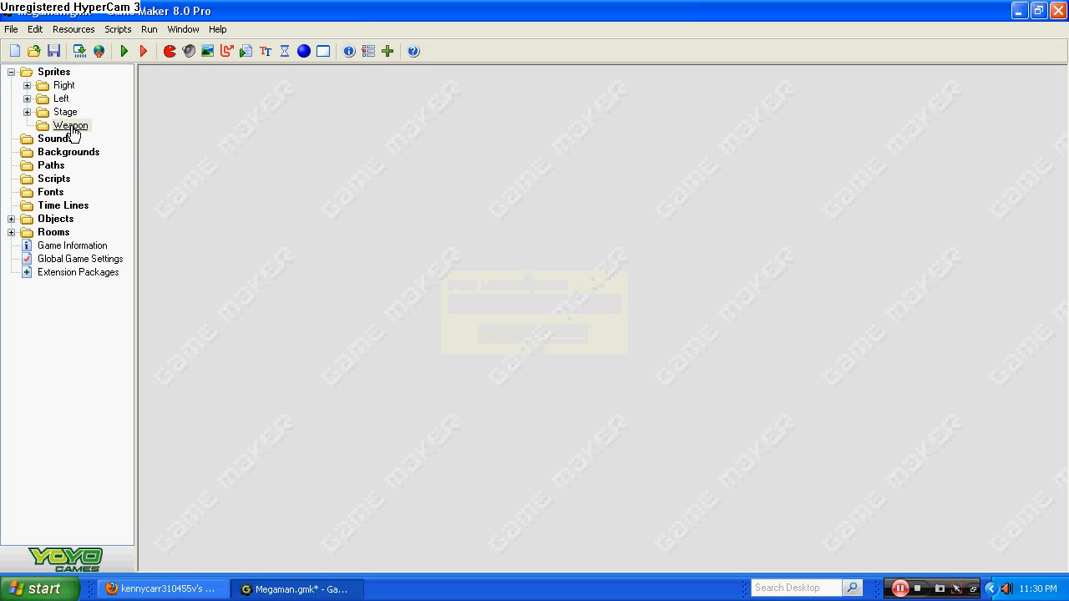
- Create a sprite named spr_megaman_blaster in the Weapon group and open it in the Sprite Editor
{"action": "right_click", "coordinate": [71, 127]}
{"action": "left_click", "coordinate": [114, 138]}
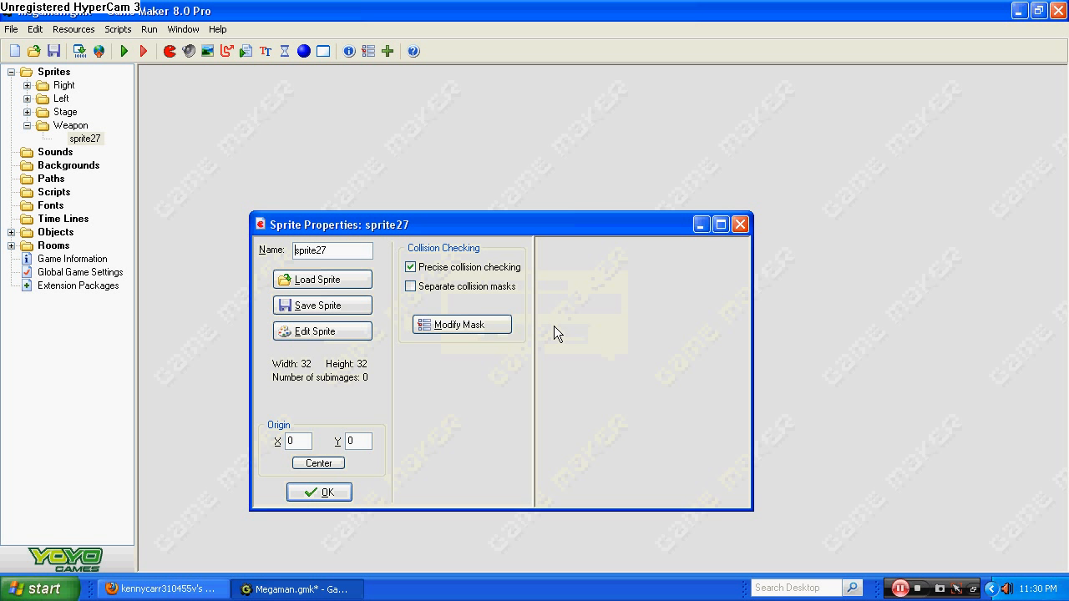
{"action": "left_click_drag", "start_coordinate": [334, 250], "coordinate": [305, 250]}
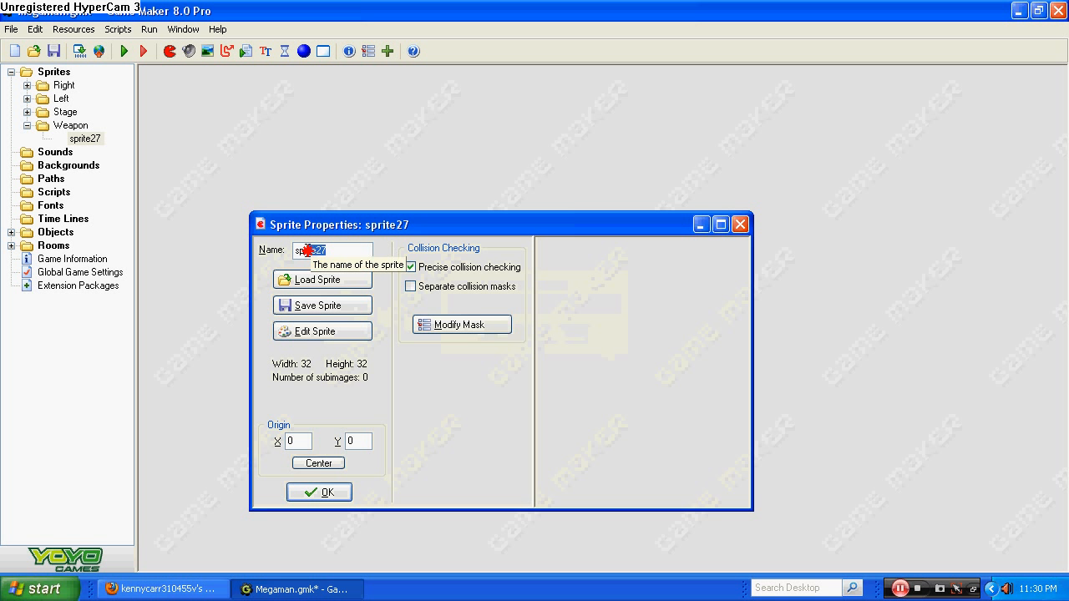
{"action": "key", "text": "BackSpace"}
{"action": "type", "text": "_"}
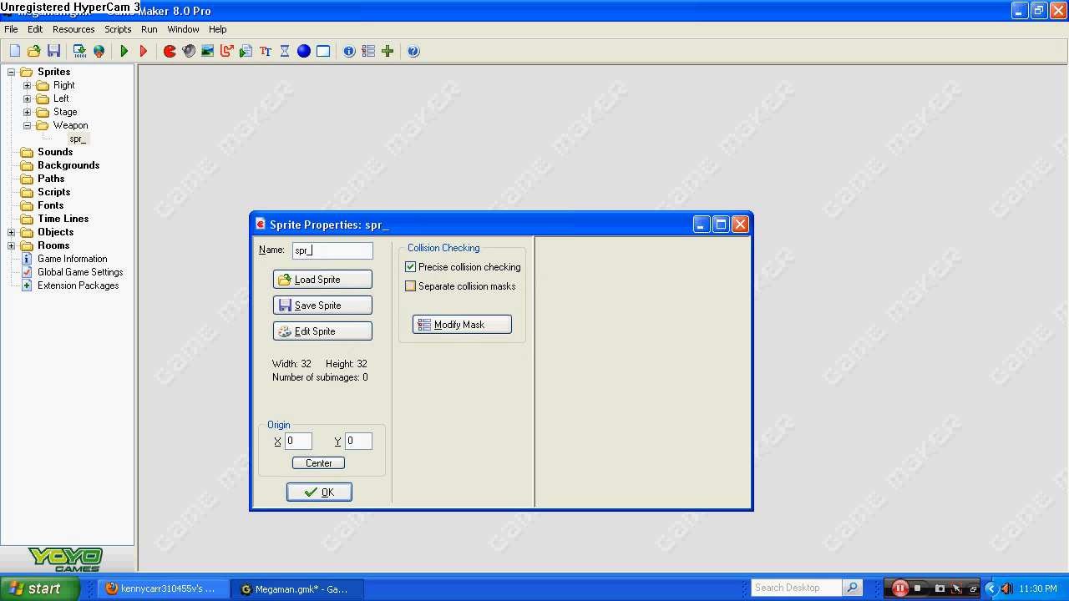
{"action": "type", "text": "megaman_"}
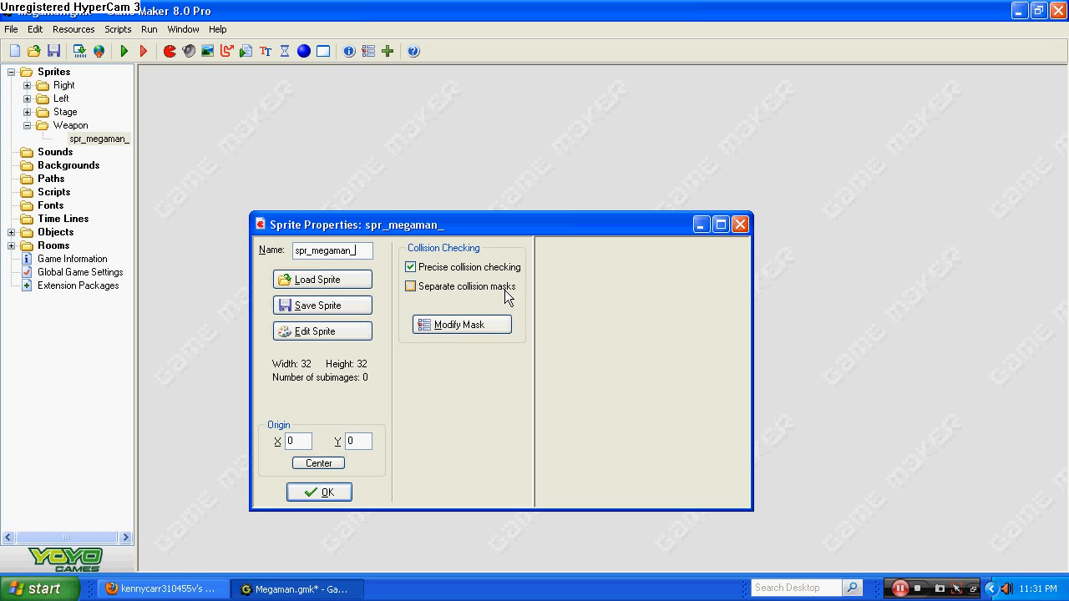
{"action": "type", "text": "blaster"}
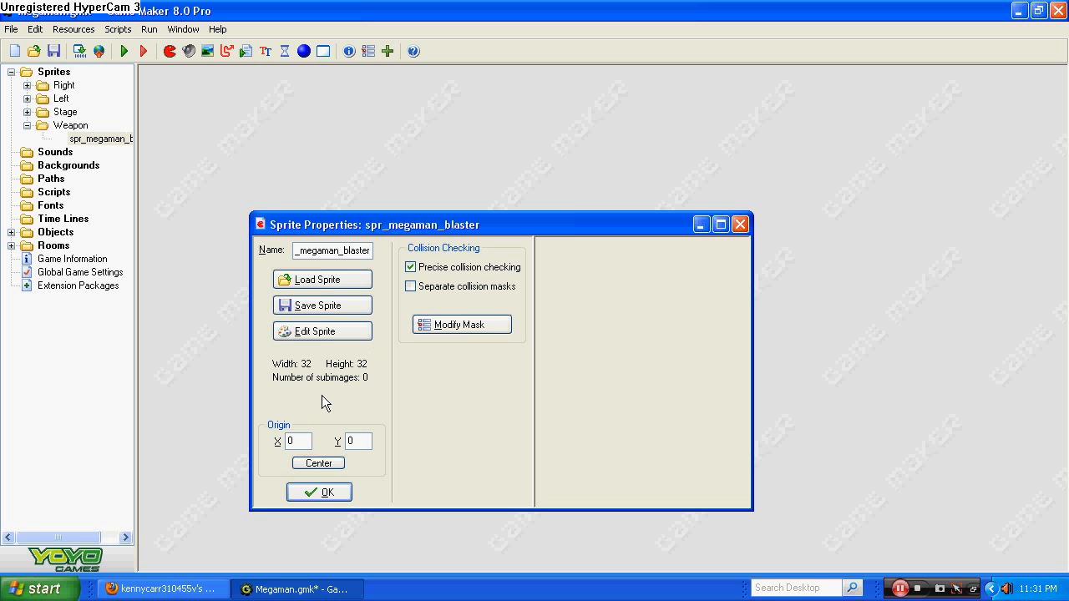
{"action": "left_click", "coordinate": [342, 330]}
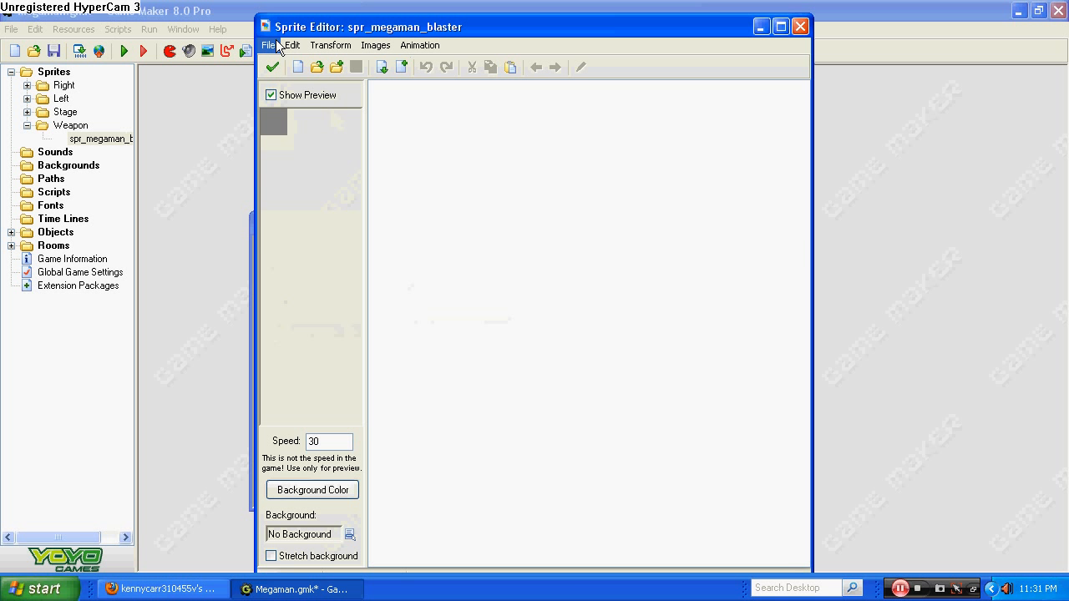
{"action": "left_click", "coordinate": [268, 46]}
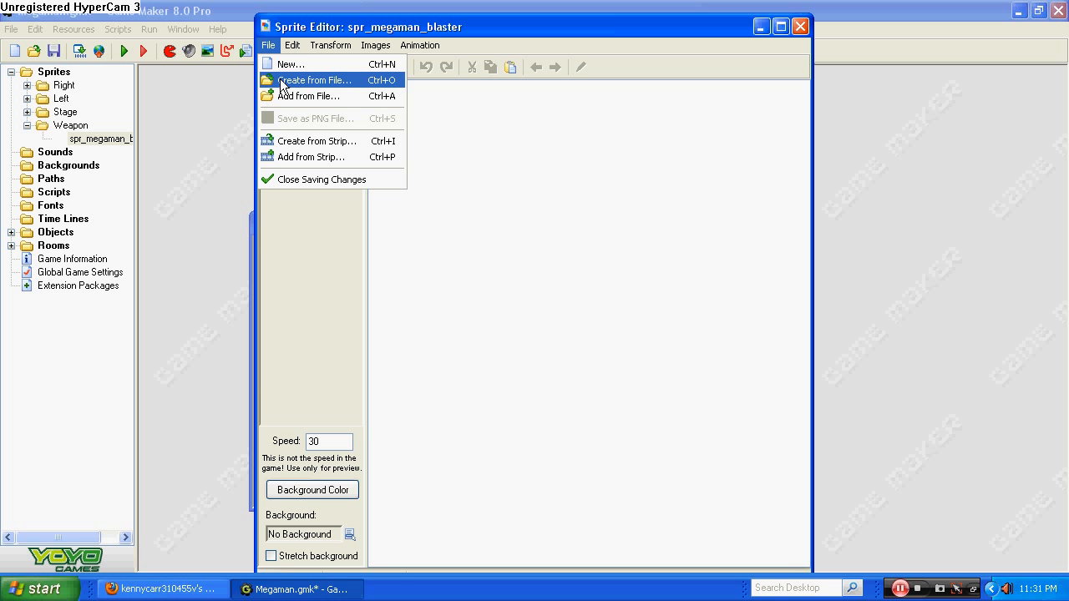
{"action": "left_click", "coordinate": [321, 145]}
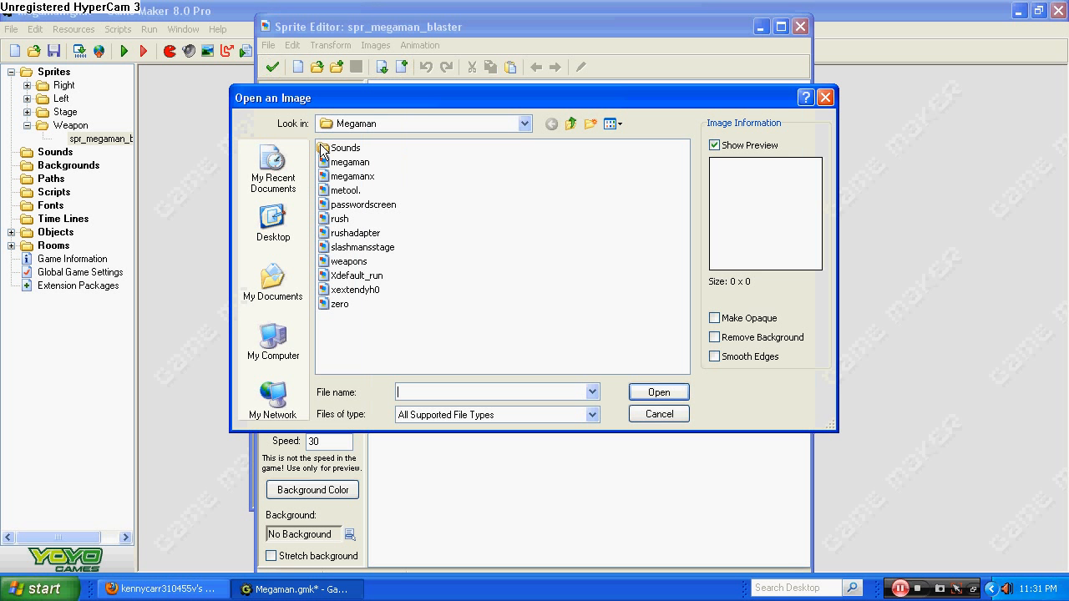
{"action": "left_click", "coordinate": [367, 177]}
{"action": "left_click", "coordinate": [364, 177]}
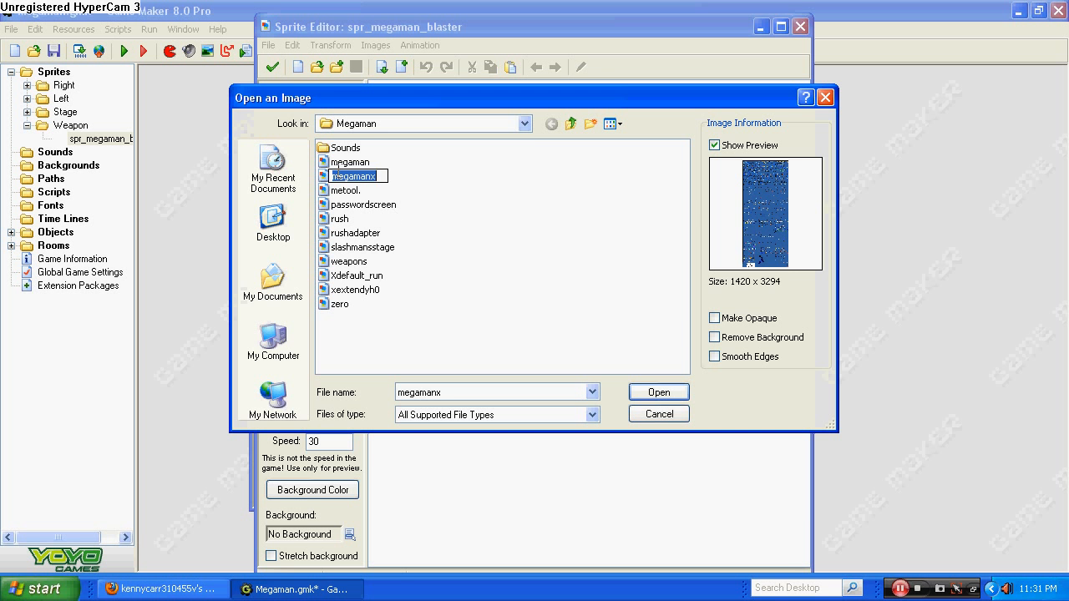
{"action": "left_click", "coordinate": [355, 263]}
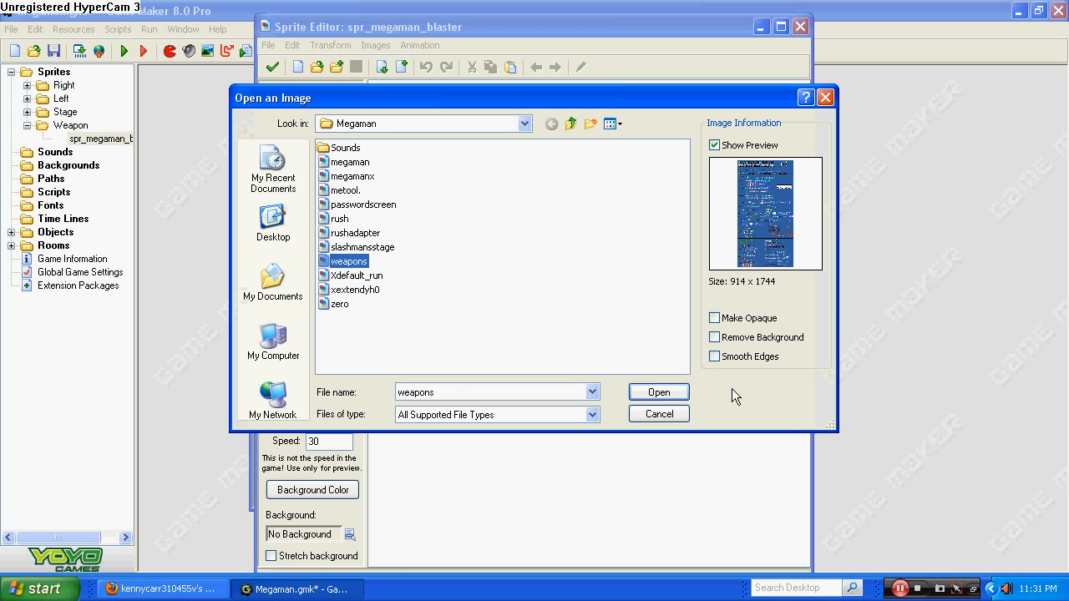
{"action": "left_click", "coordinate": [643, 392]}
{"action": "left_click", "coordinate": [753, 148]}
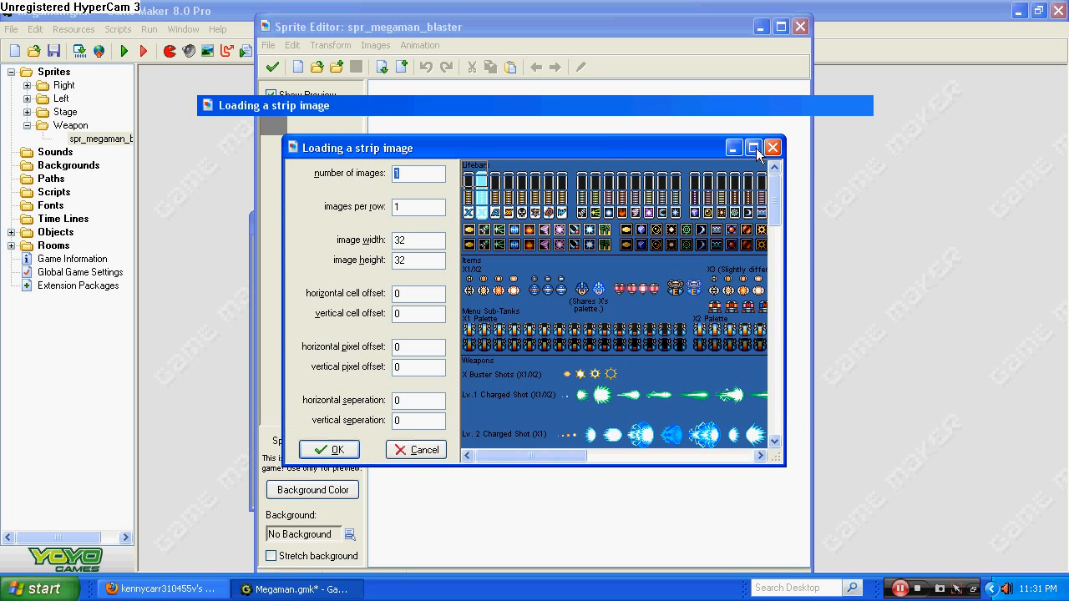
{"action": "left_click", "coordinate": [1059, 8]}
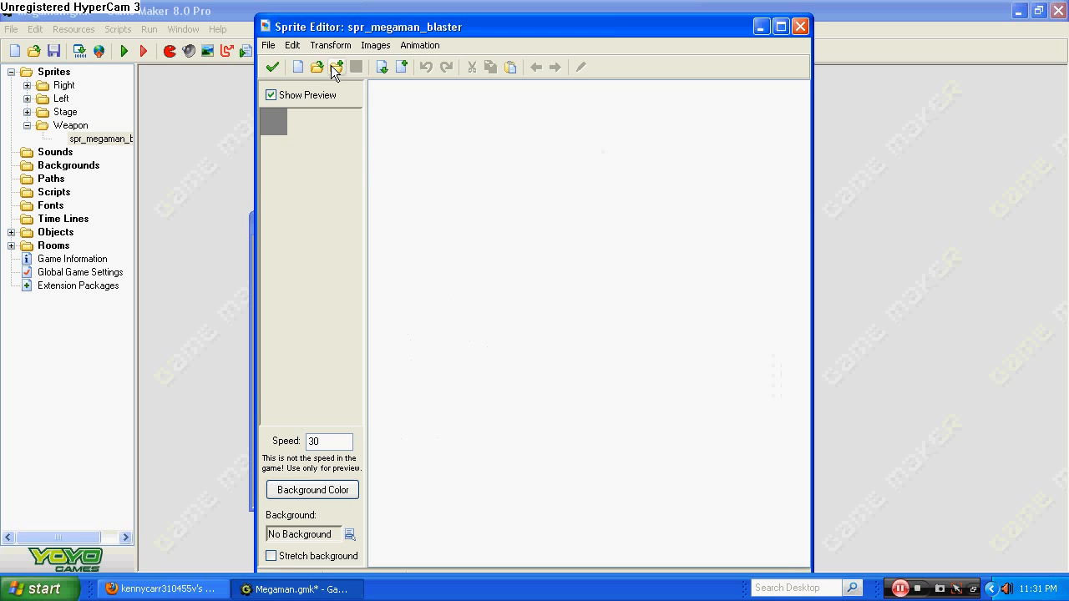
- Load the weapons image for creating the blaster sprite from a strip, with Remove Background enabled
{"action": "left_click", "coordinate": [268, 45]}
{"action": "left_click", "coordinate": [295, 144]}
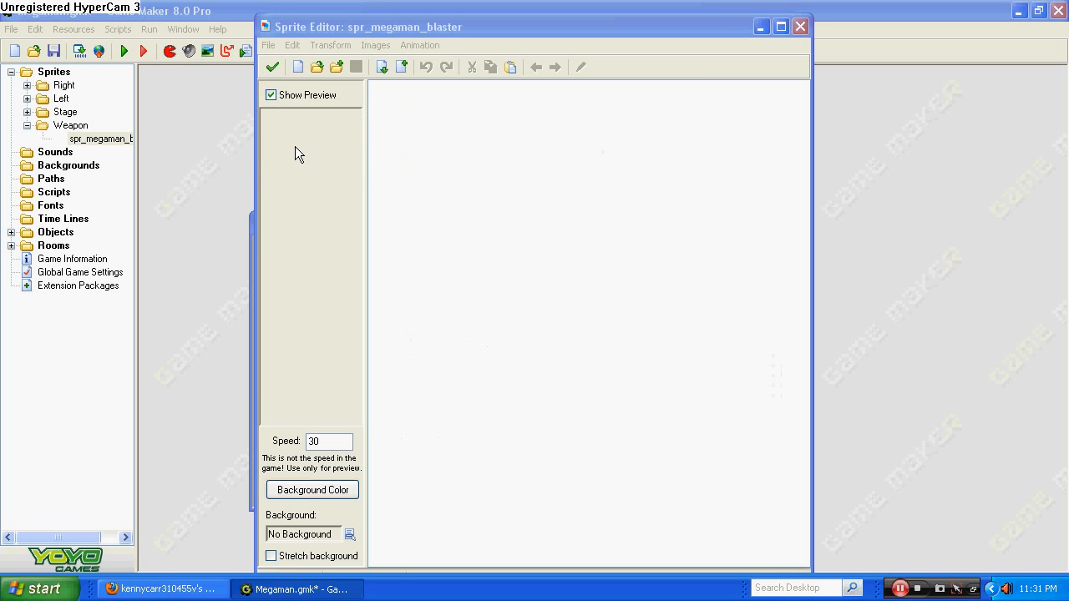
{"action": "left_click", "coordinate": [728, 338]}
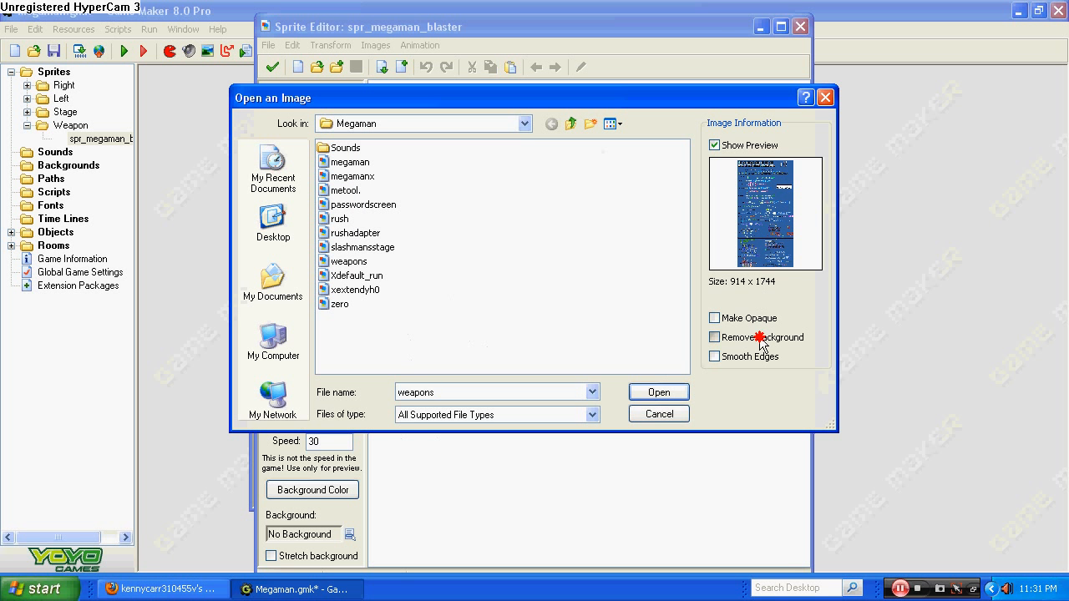
{"action": "left_click", "coordinate": [672, 393]}
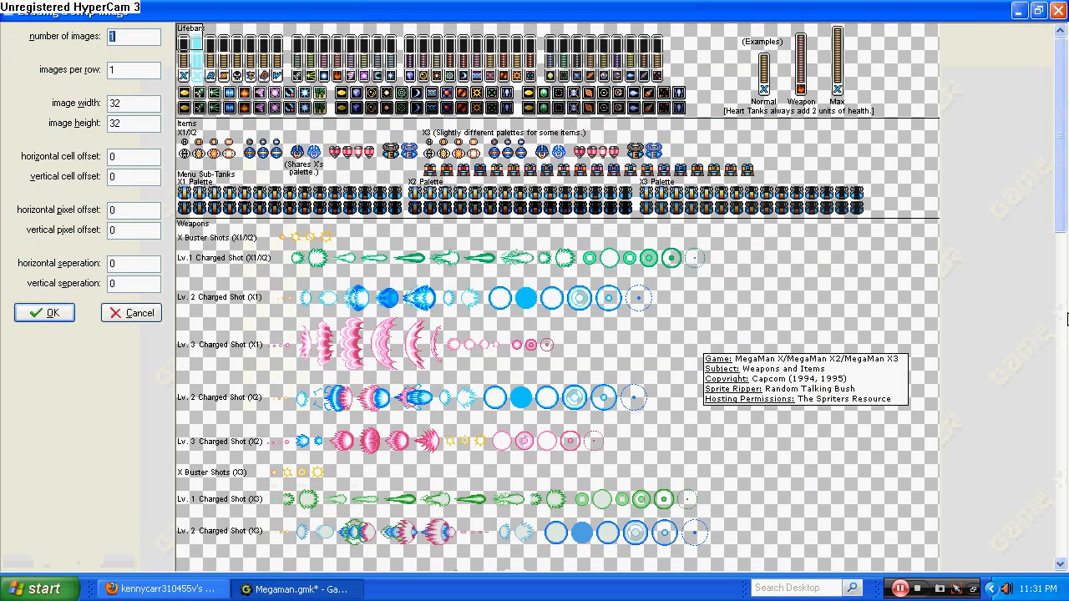
- Try the 32 by 32 strip frame on the X Buster Shots (X1/X2) and the charged shots below them
{"action": "left_click", "coordinate": [622, 331]}
{"action": "left_click", "coordinate": [346, 284]}
{"action": "left_click", "coordinate": [268, 285]}
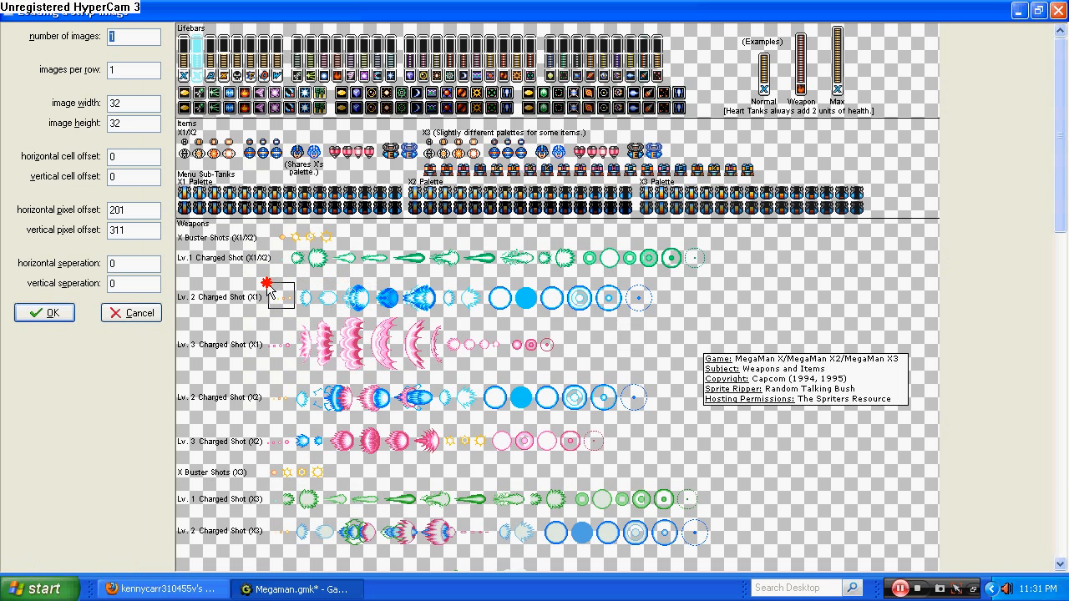
{"action": "left_click", "coordinate": [275, 231]}
{"action": "left_click", "coordinate": [276, 226]}
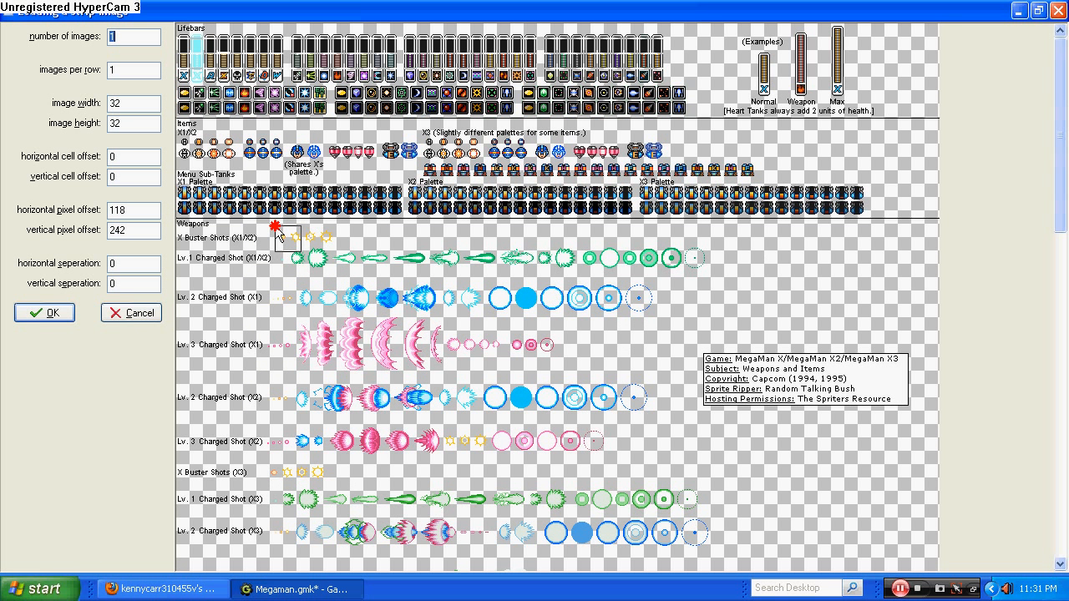
{"action": "left_click", "coordinate": [268, 226]}
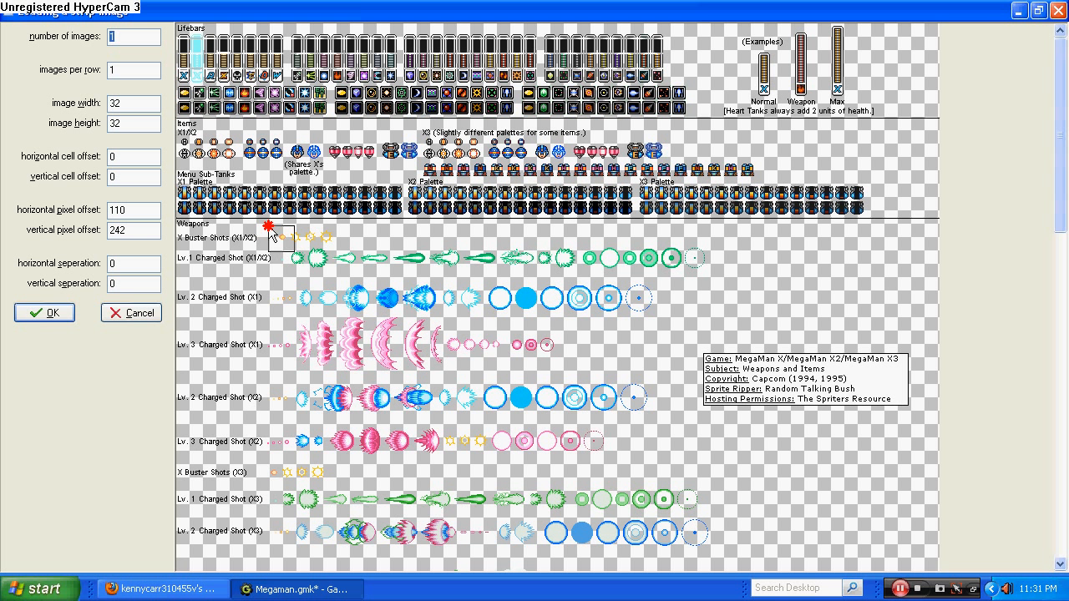
{"action": "left_click", "coordinate": [286, 276]}
{"action": "left_click", "coordinate": [311, 322]}
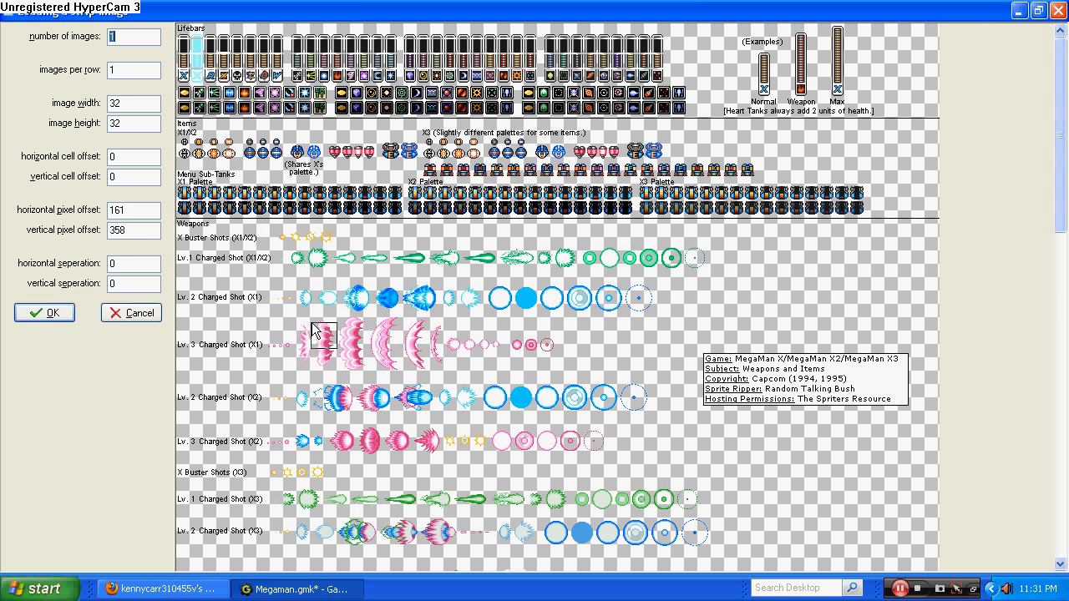
- Look through the whole weapons sheet and try the strip frame beside the small orange shots in the Lv. 3 Charged Shot (X3) row
{"action": "left_click_drag", "start_coordinate": [1065, 212], "coordinate": [1062, 558]}
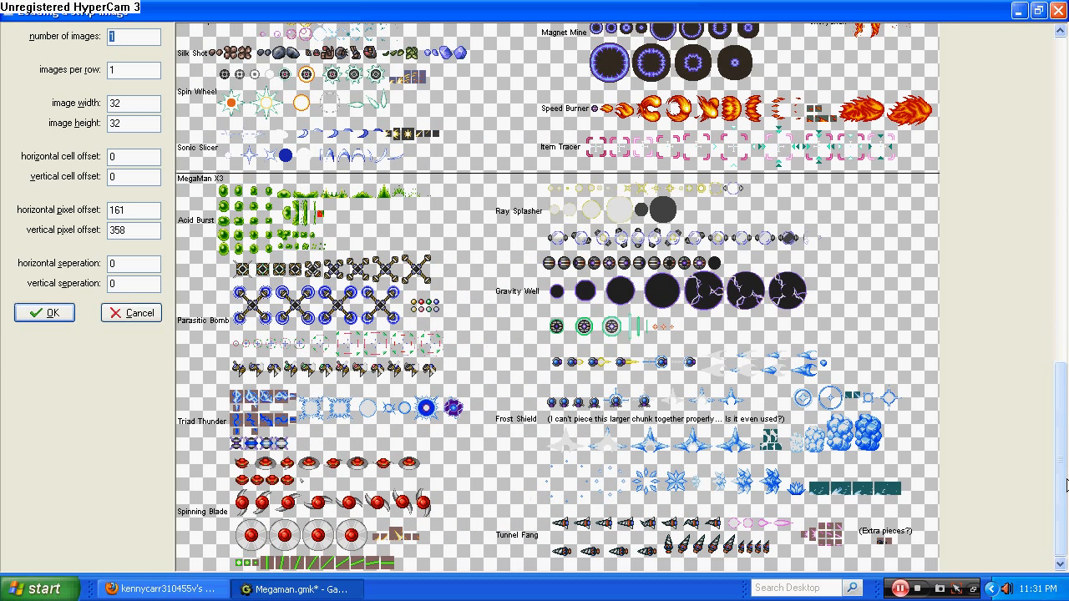
{"action": "left_click_drag", "start_coordinate": [1065, 484], "coordinate": [1064, 238]}
{"action": "left_click", "coordinate": [281, 137]}
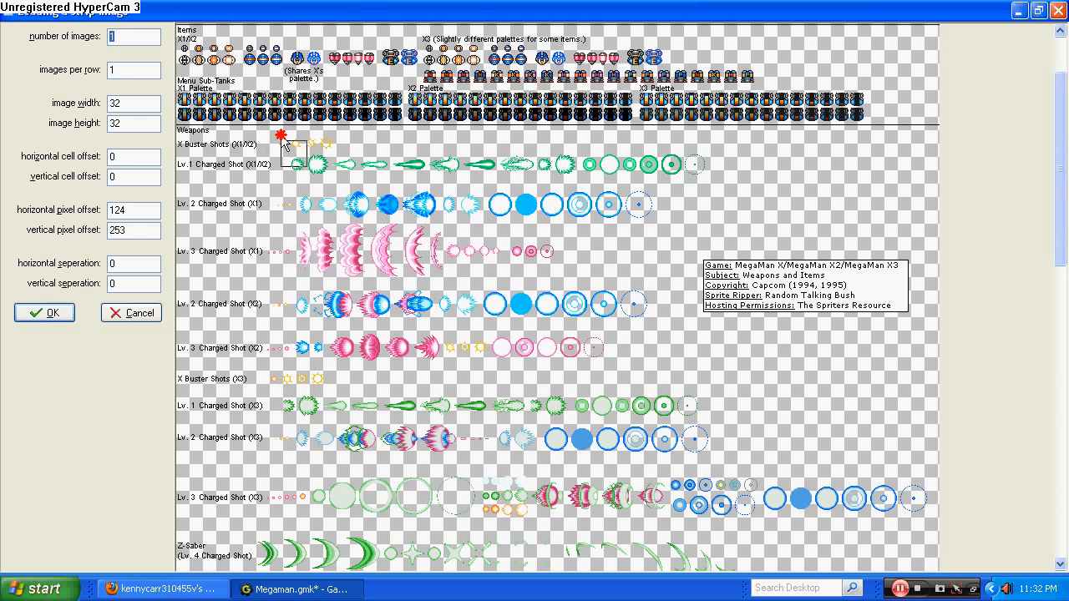
{"action": "left_click_drag", "start_coordinate": [281, 137], "coordinate": [266, 132]}
{"action": "left_click_drag", "start_coordinate": [285, 405], "coordinate": [268, 373]}
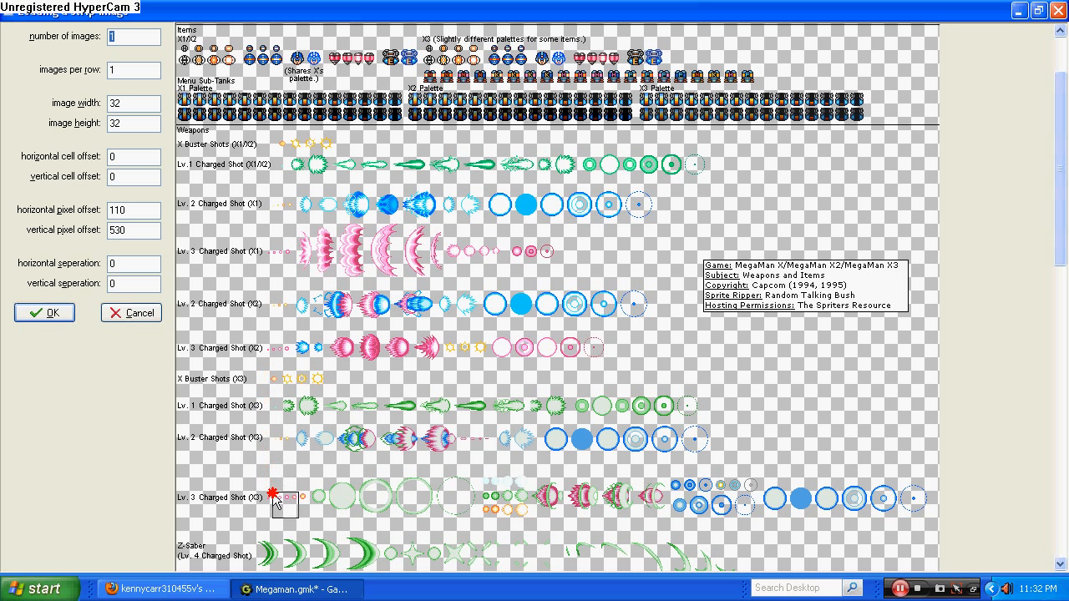
{"action": "left_click_drag", "start_coordinate": [442, 521], "coordinate": [470, 516]}
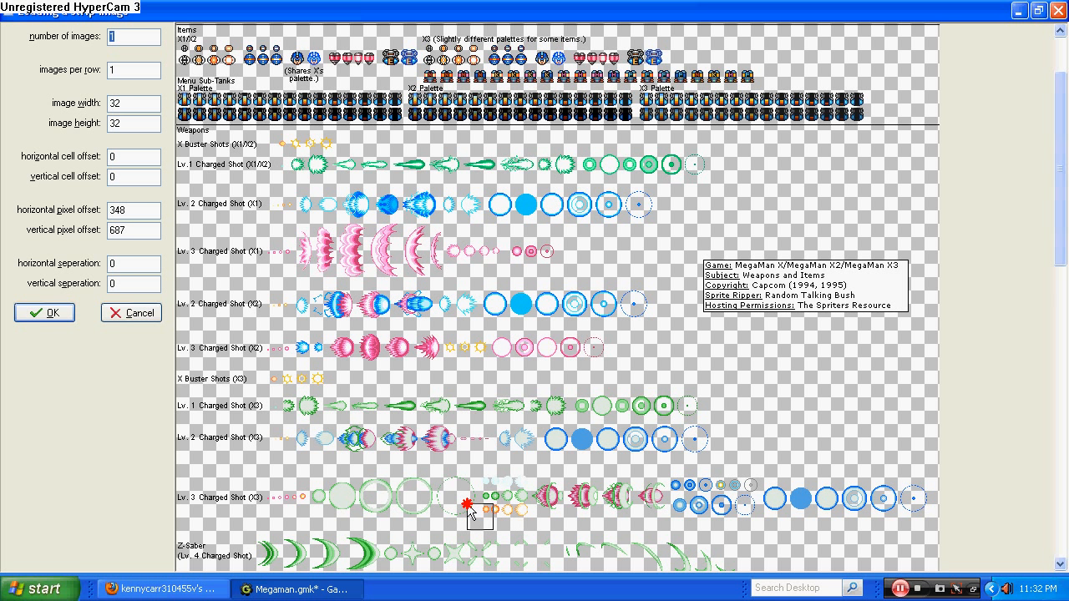
{"action": "left_click", "coordinate": [510, 505]}
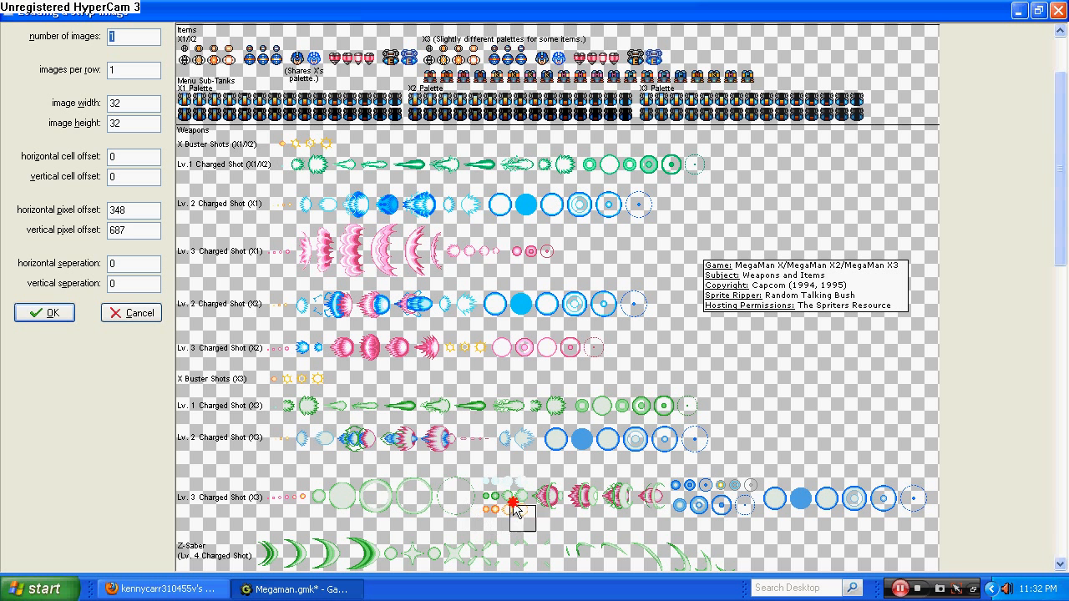
{"action": "left_click_drag", "start_coordinate": [512, 506], "coordinate": [515, 504]}
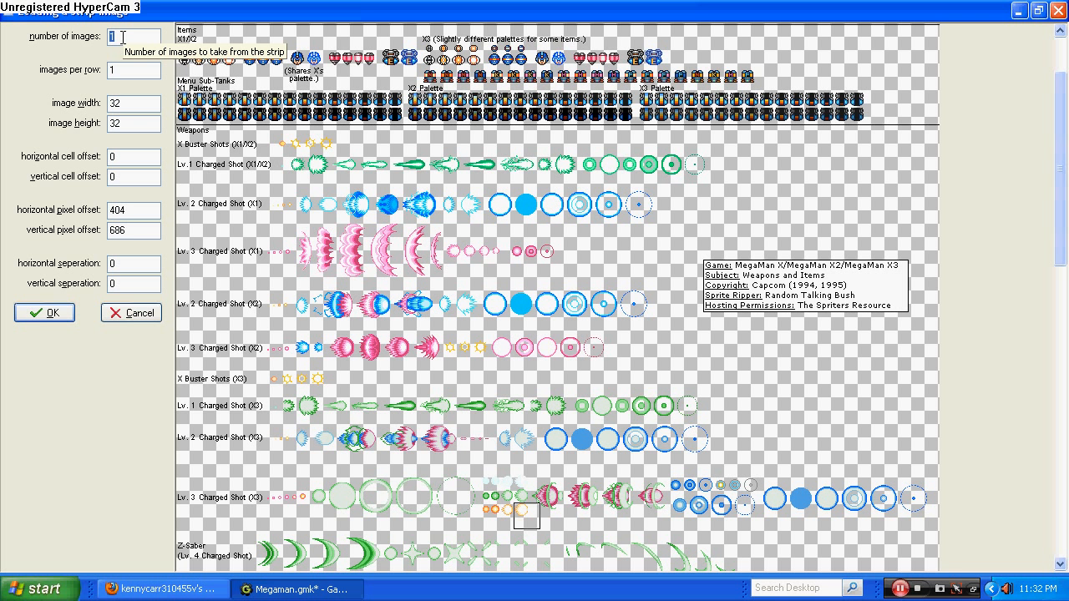
- Set the strip to 4 images with 4 images per row and an image width of 10
{"action": "type", "text": "4"}
{"action": "key", "text": "Tab"}
{"action": "type", "text": "4"}
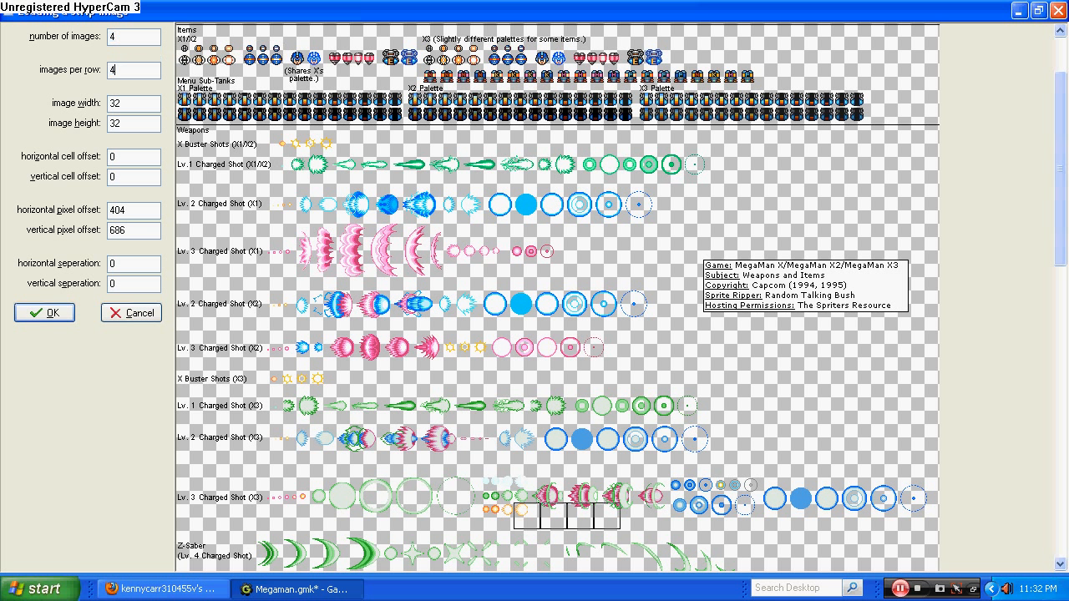
{"action": "type", "text": "'"}
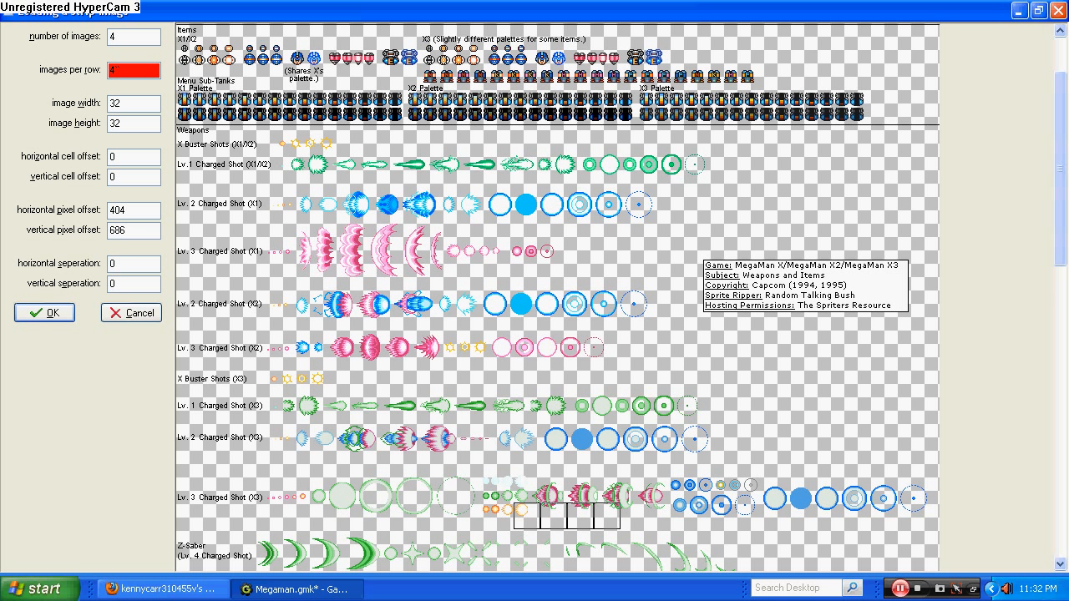
{"action": "key", "text": "BackSpace"}
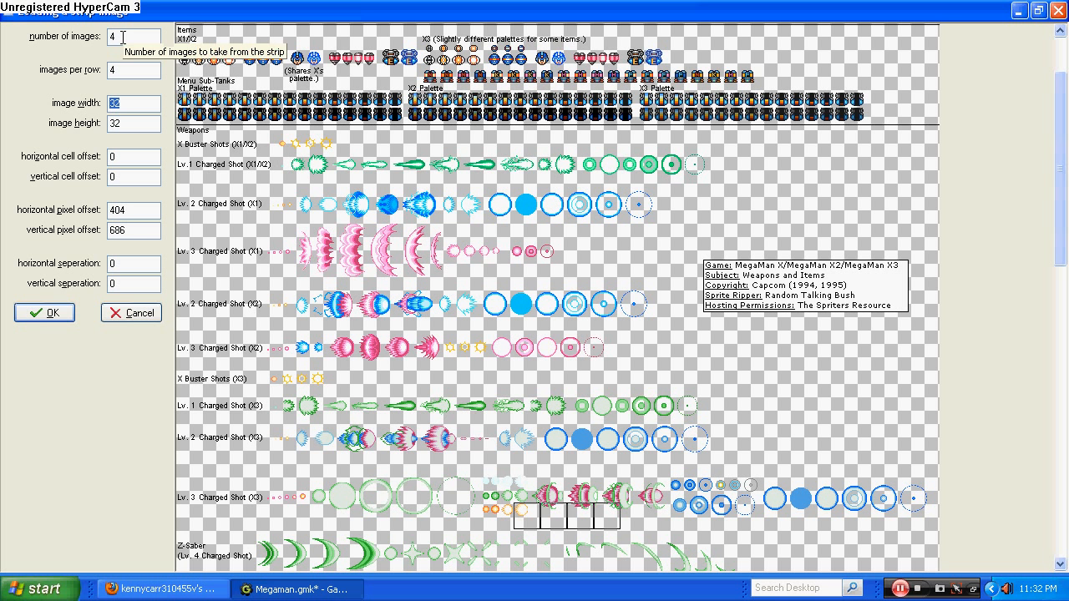
{"action": "type", "text": "10"}
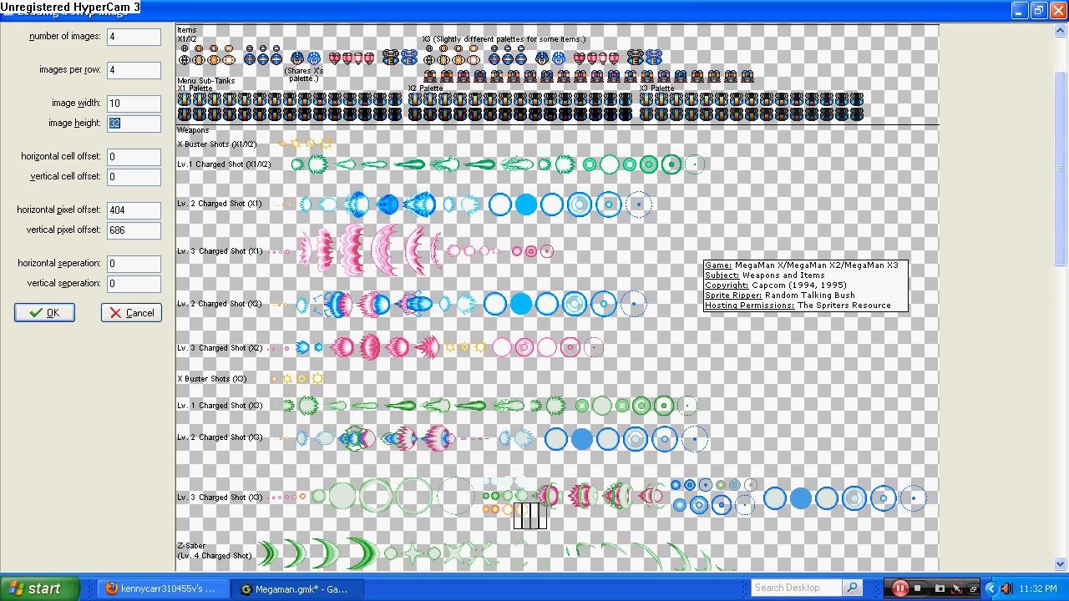
- Try an image width of 15 for the strip and set it to 20 instead
{"action": "left_click", "coordinate": [135, 103]}
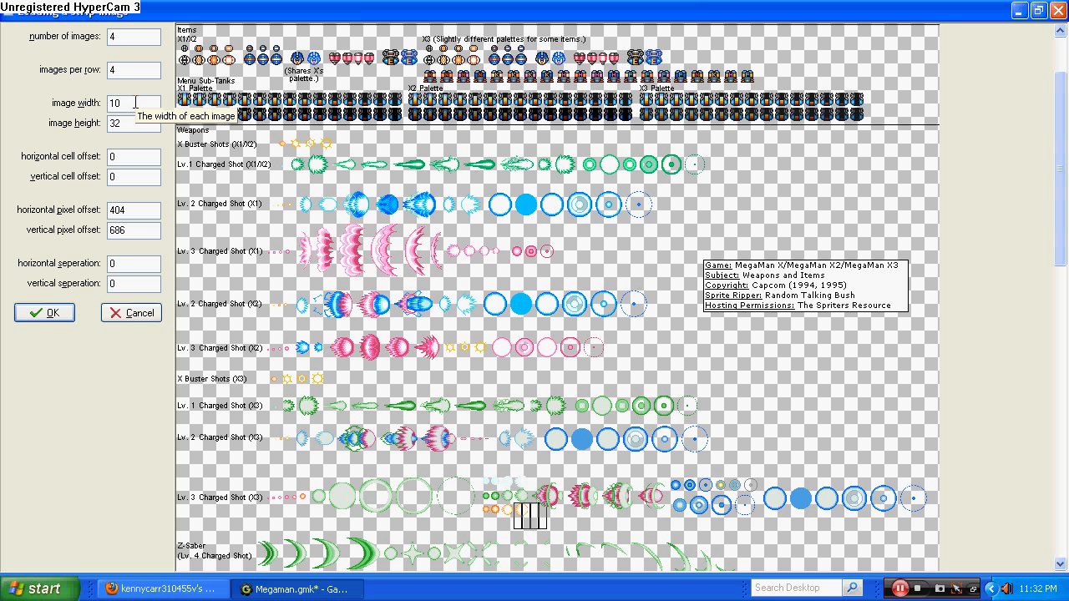
{"action": "key", "text": "BackSpace"}
{"action": "key", "text": "BackSpace"}
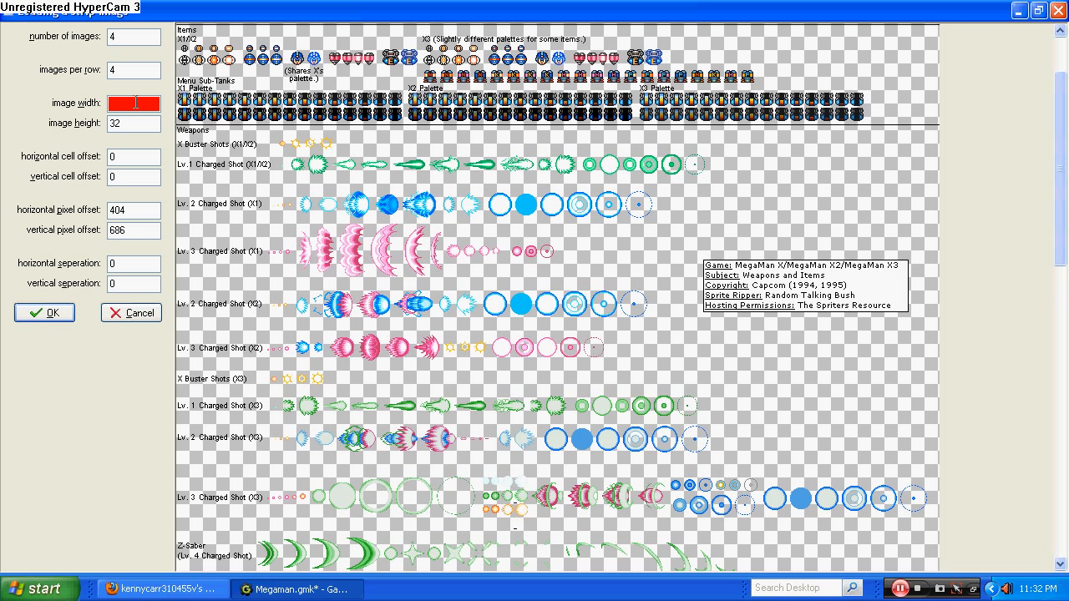
{"action": "type", "text": "15"}
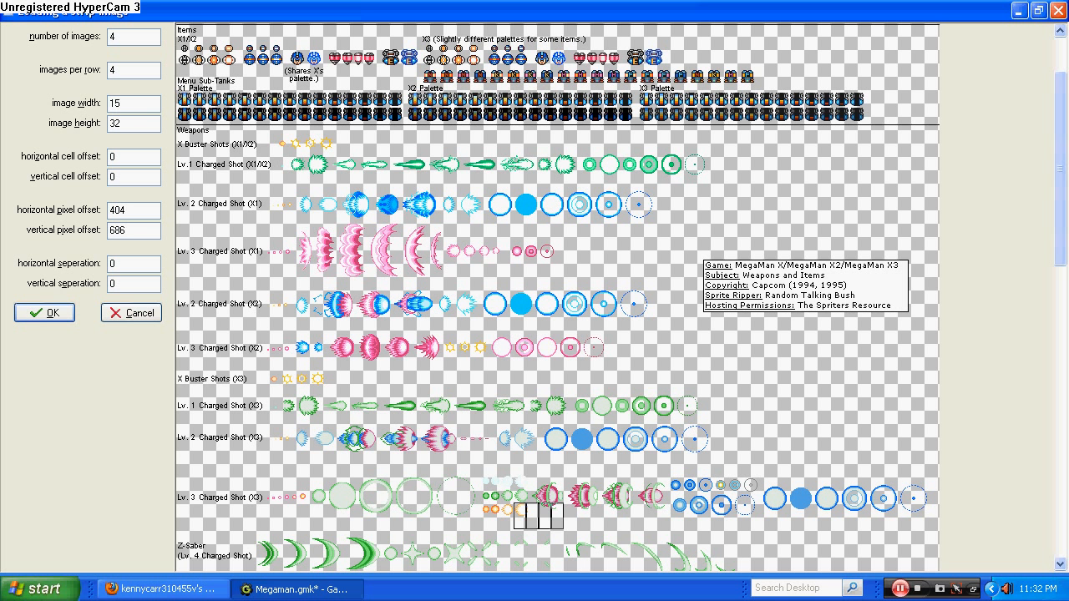
{"action": "key", "text": "BackSpace"}
{"action": "key", "text": "BackSpace"}
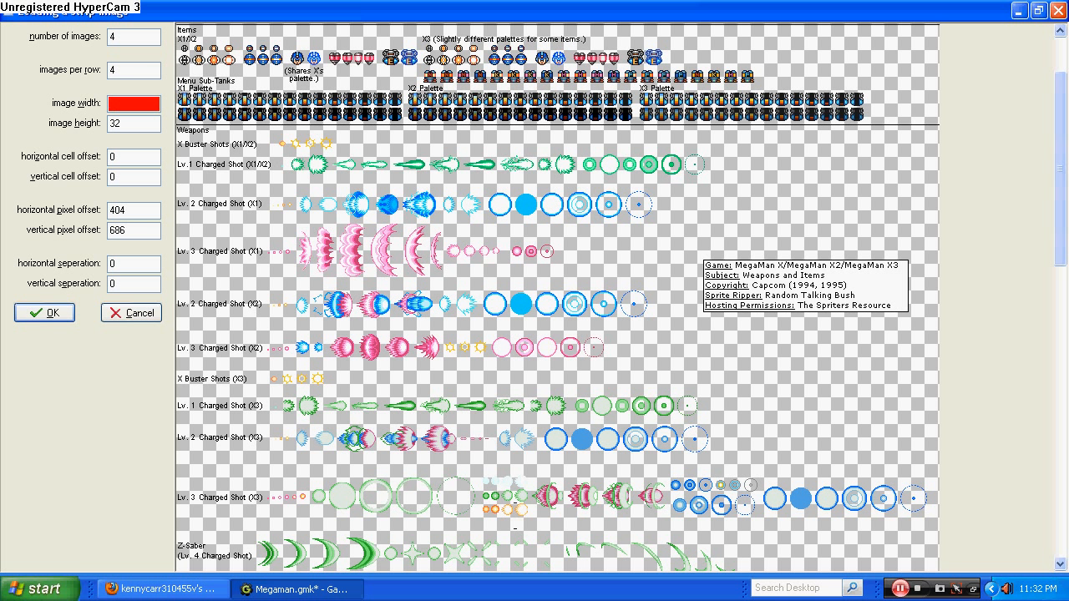
{"action": "type", "text": "20"}
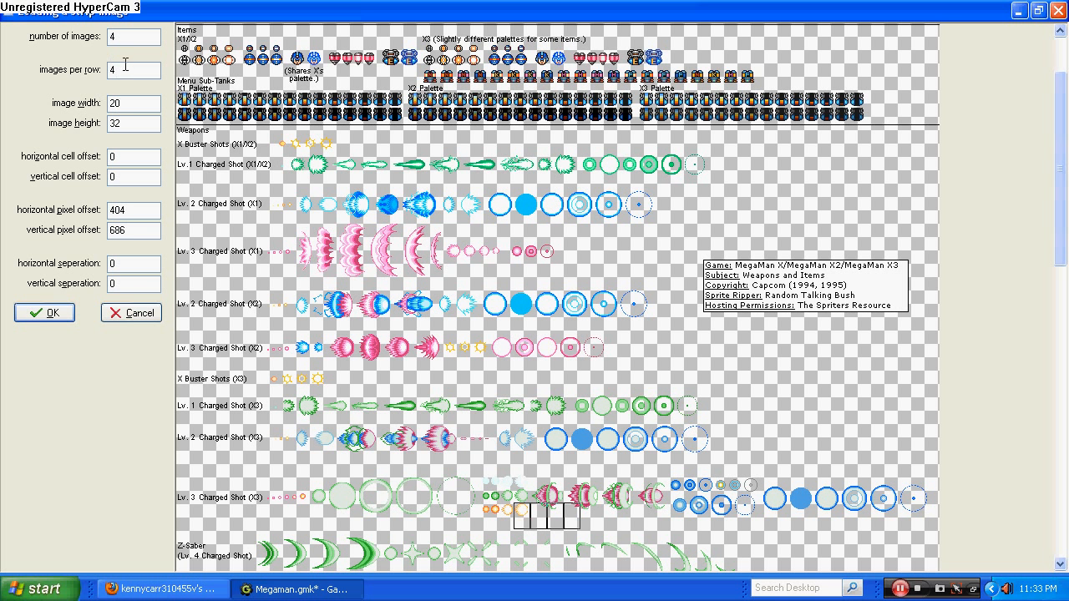
- Set the image height to 20 and align the strip frames over the small orange shots in the Lv. 3 Charged Shot (X3) row
{"action": "left_click_drag", "start_coordinate": [134, 123], "coordinate": [30, 136]}
{"action": "type", "text": "20"}
{"action": "left_click_drag", "start_coordinate": [515, 510], "coordinate": [477, 505]}
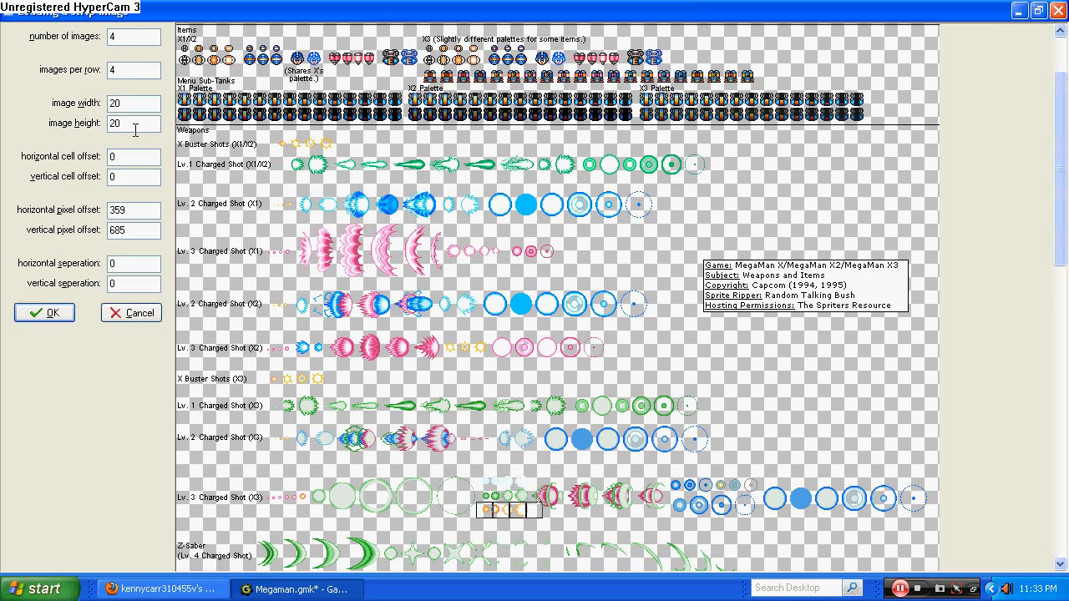
{"action": "left_click", "coordinate": [126, 103]}
{"action": "left_click_drag", "start_coordinate": [479, 507], "coordinate": [466, 508]}
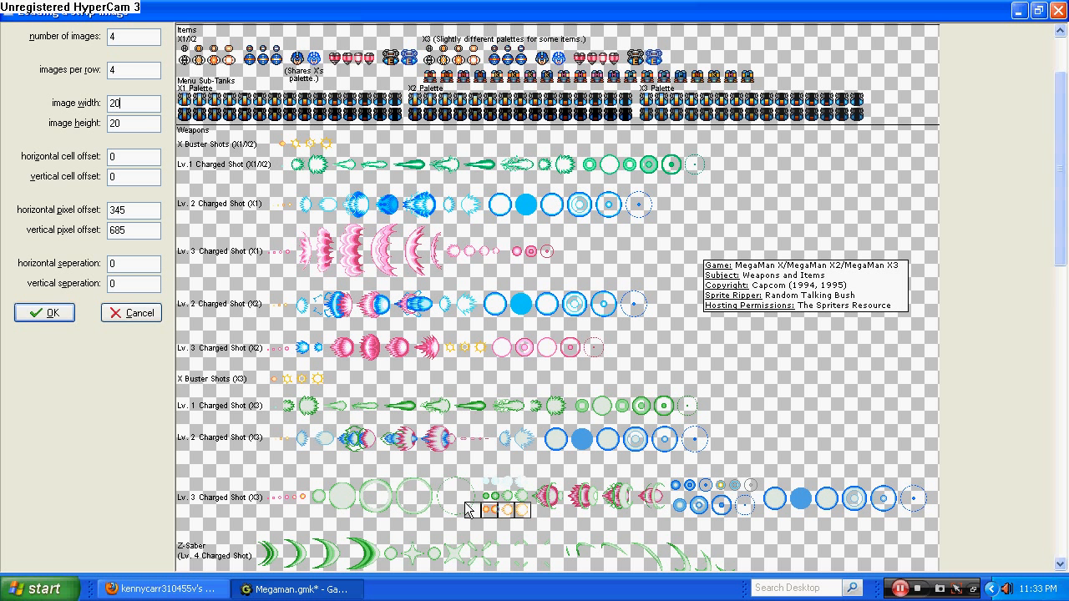
- Reduce the image width to 15 and realign the four frames over the small orange shots
{"action": "double_click", "coordinate": [126, 103]}
{"action": "type", "text": "15"}
{"action": "left_click_drag", "start_coordinate": [465, 511], "coordinate": [478, 506]}
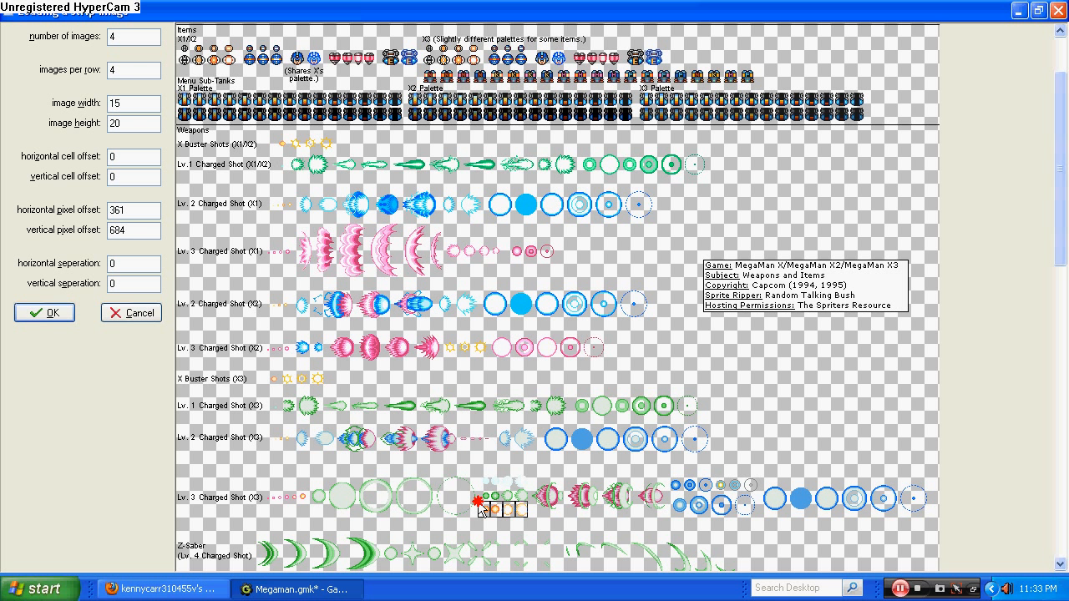
- Move the strip frames to the green comet shots in the Lv.1 Charged Shot (X1/X2) row and set the image height to 15
{"action": "double_click", "coordinate": [111, 36]}
{"action": "left_click_drag", "start_coordinate": [424, 337], "coordinate": [334, 166]}
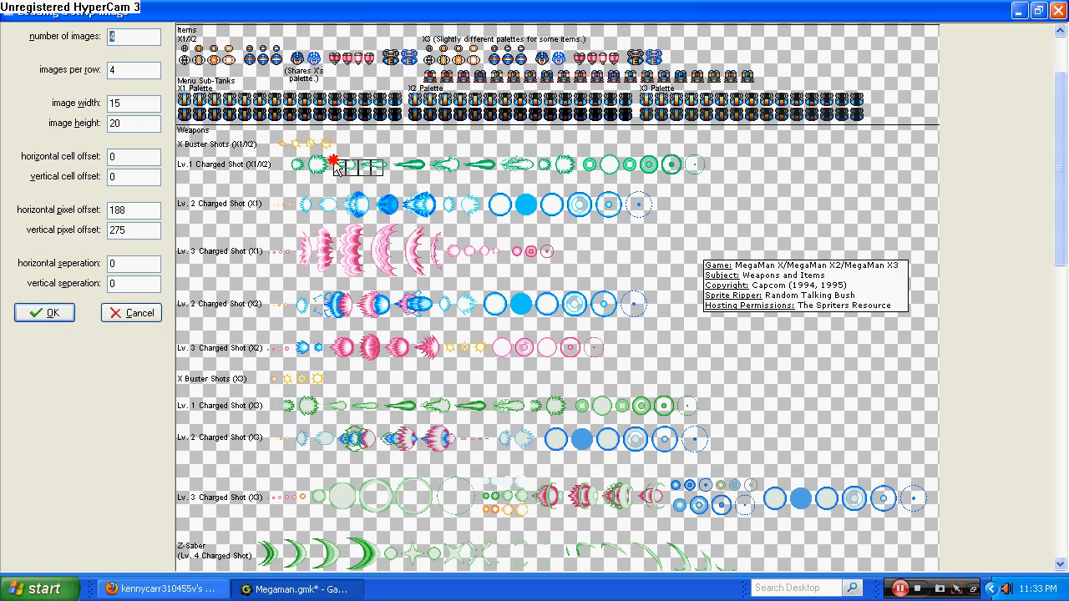
{"action": "double_click", "coordinate": [134, 123]}
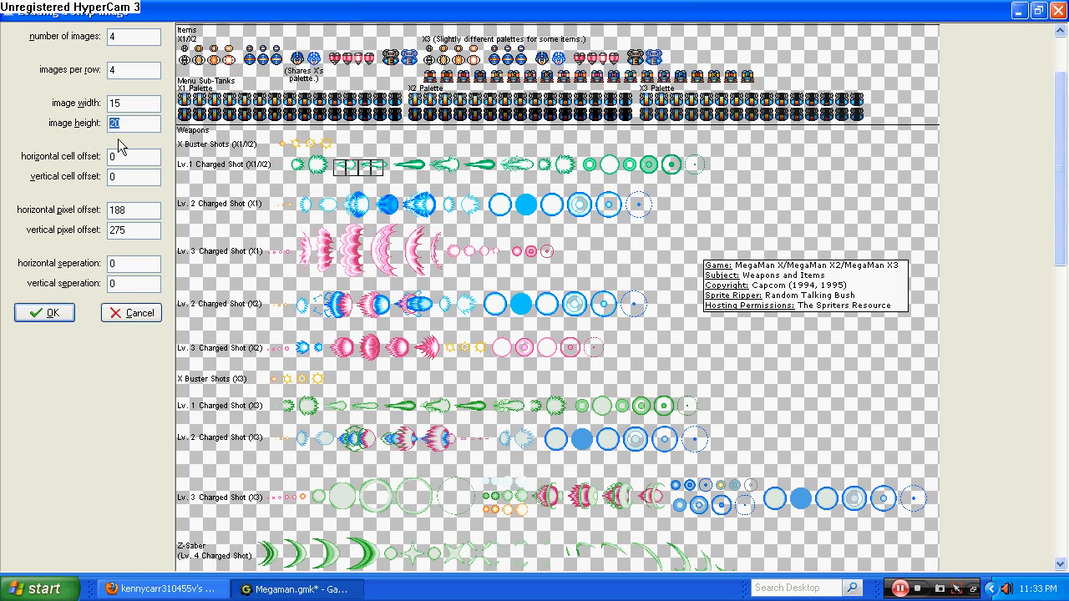
{"action": "type", "text": "10"}
{"action": "left_click_drag", "start_coordinate": [154, 123], "coordinate": [94, 125]}
{"action": "type", "text": "15"}
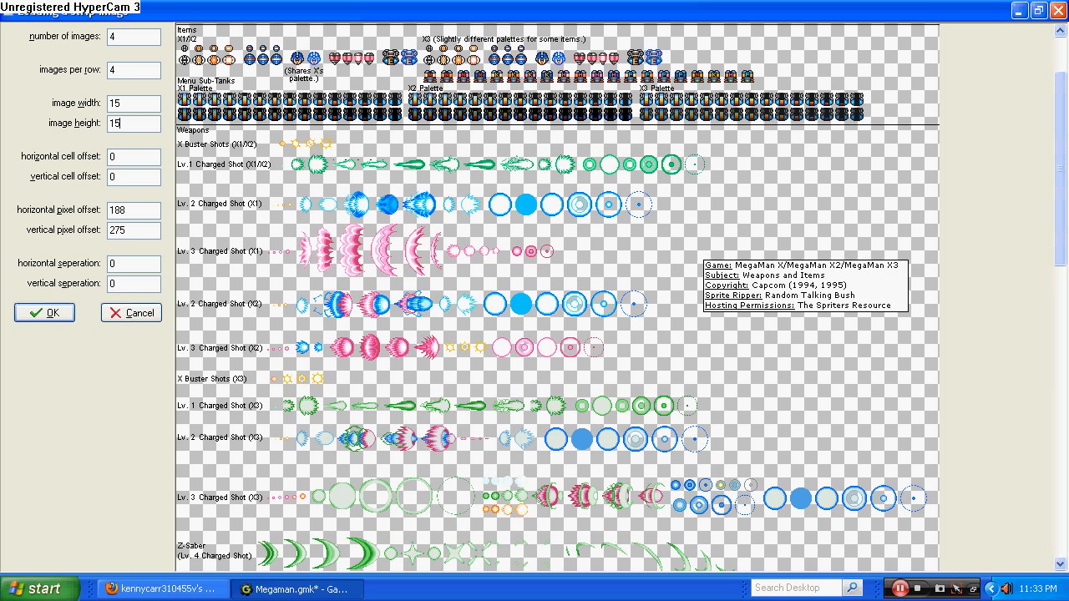
- Try an image width of 30 with a horizontal separation of 10 for the green shots, and cancel the strip import
{"action": "double_click", "coordinate": [143, 105]}
{"action": "type", "text": "30"}
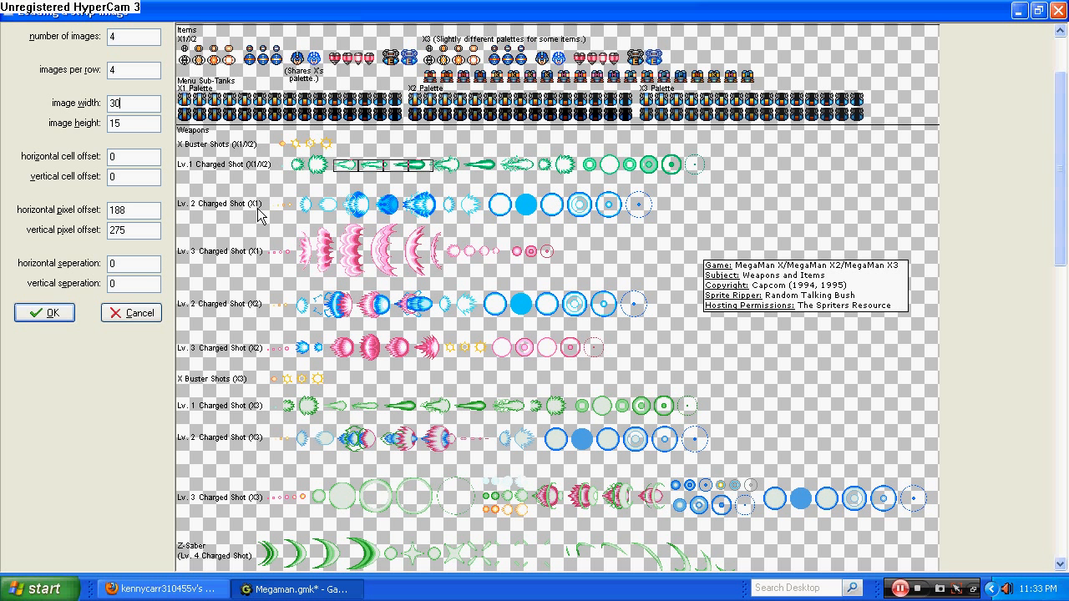
{"action": "left_click", "coordinate": [126, 264]}
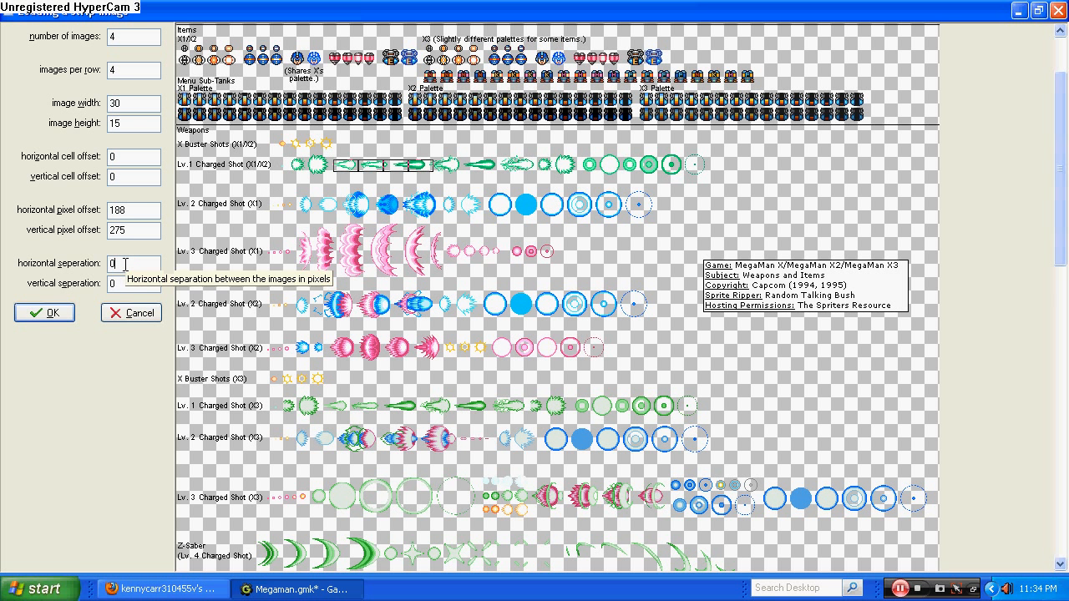
{"action": "key", "text": "BackSpace"}
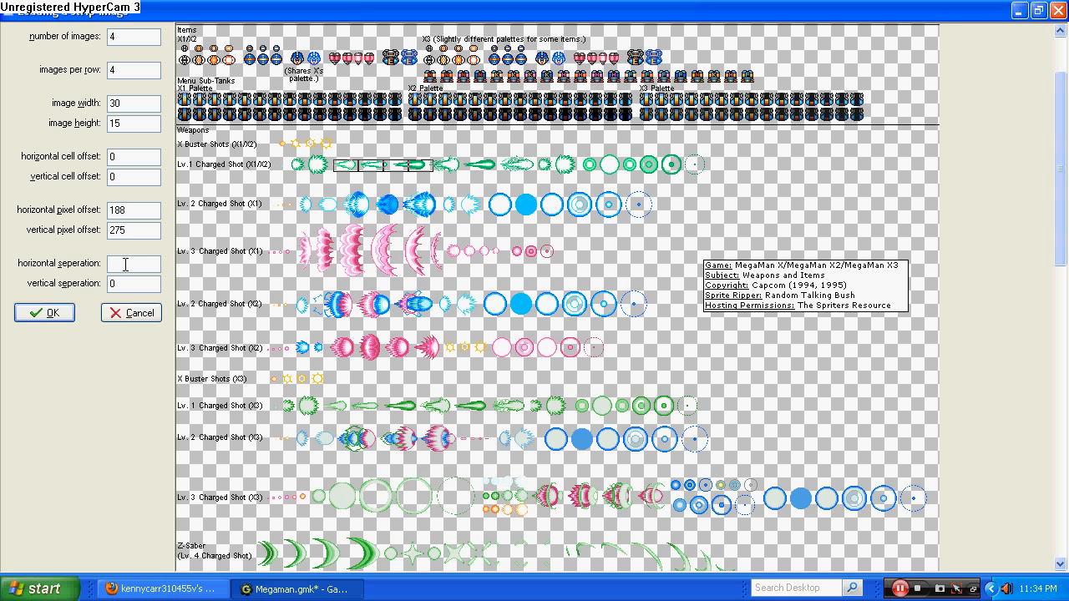
{"action": "type", "text": "3"}
{"action": "key", "text": "BackSpace"}
{"action": "type", "text": "10"}
{"action": "left_click", "coordinate": [150, 310]}
{"action": "left_click", "coordinate": [147, 312]}
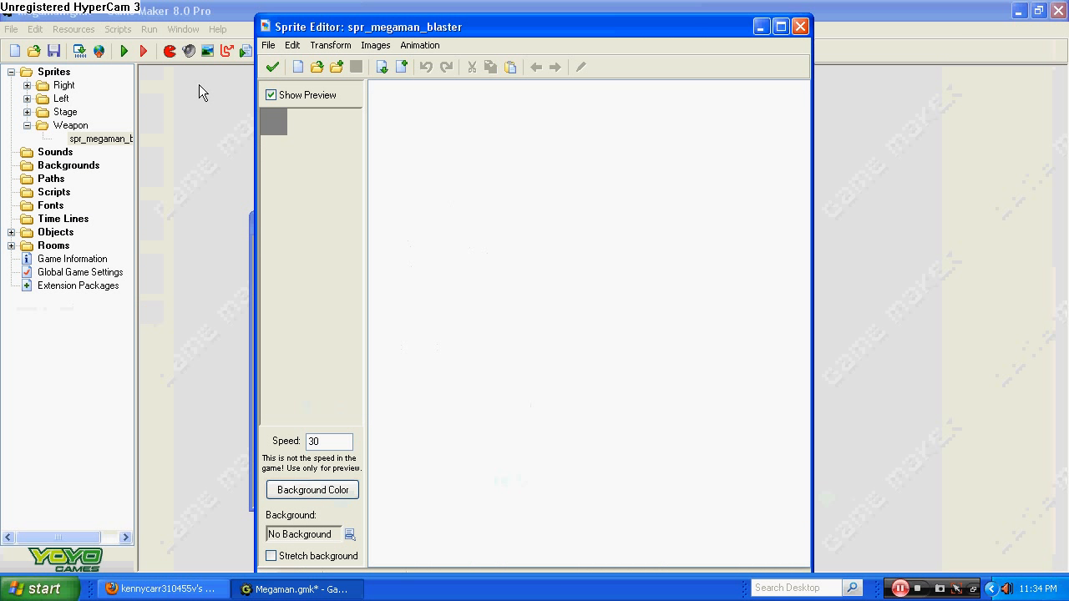
- Preview the sprite sheets in the Megaman folder to find a strip source for the blaster shots
{"action": "left_click", "coordinate": [269, 46]}
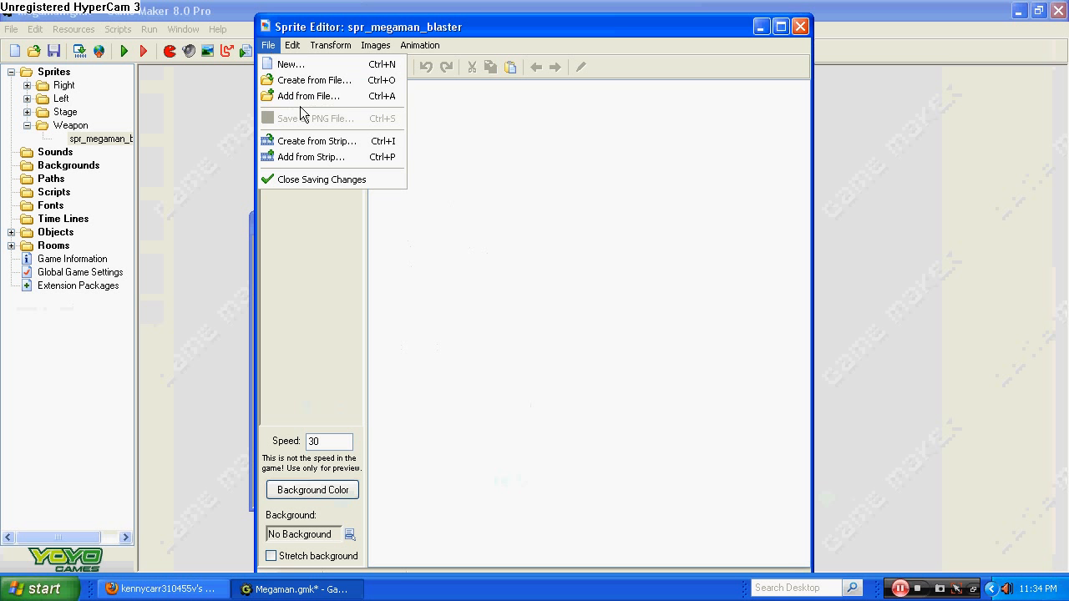
{"action": "left_click", "coordinate": [302, 140]}
{"action": "left_click", "coordinate": [344, 176]}
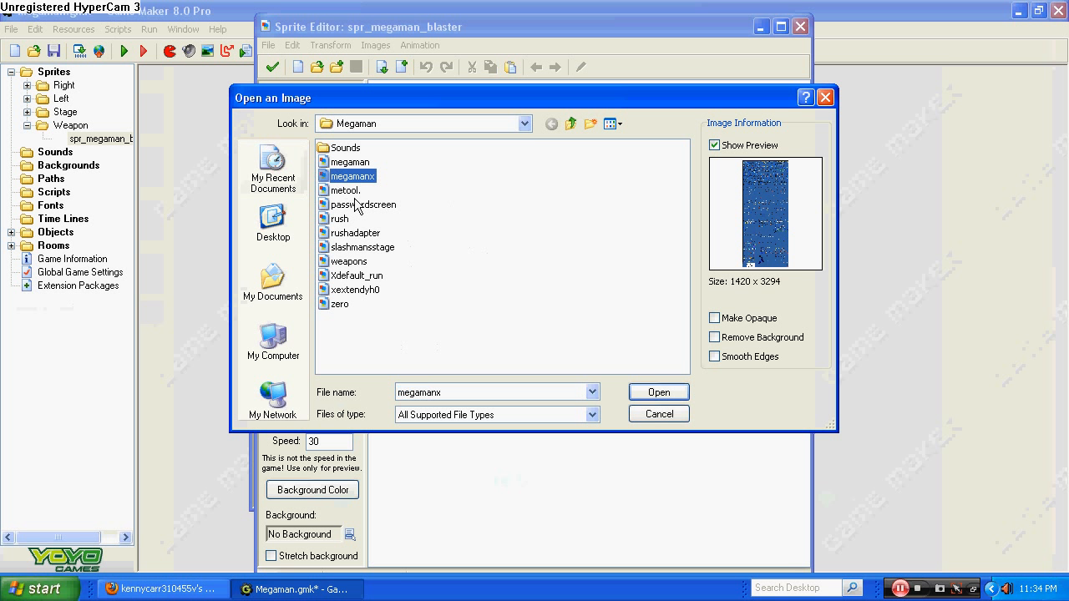
{"action": "left_click", "coordinate": [365, 234]}
{"action": "left_click", "coordinate": [359, 220]}
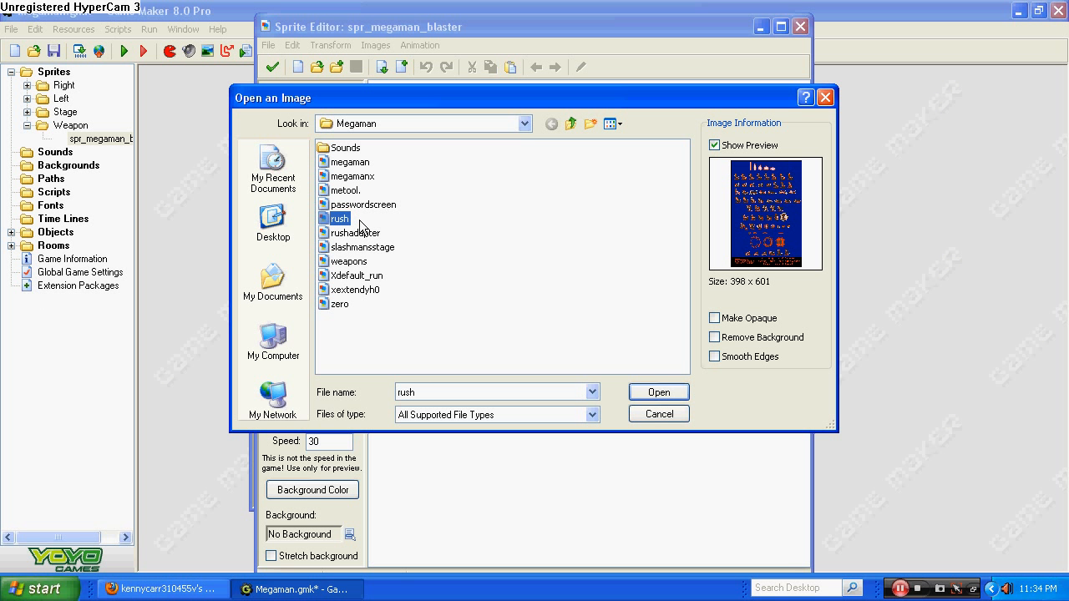
{"action": "left_click", "coordinate": [378, 247]}
{"action": "left_click", "coordinate": [349, 261]}
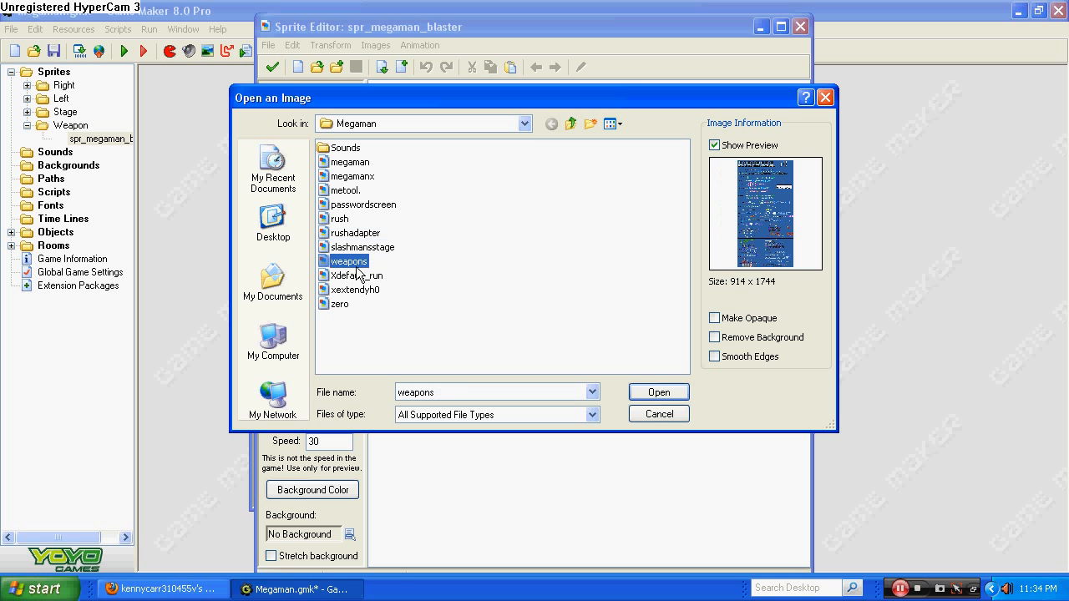
{"action": "left_click", "coordinate": [356, 275]}
{"action": "left_click", "coordinate": [369, 292]}
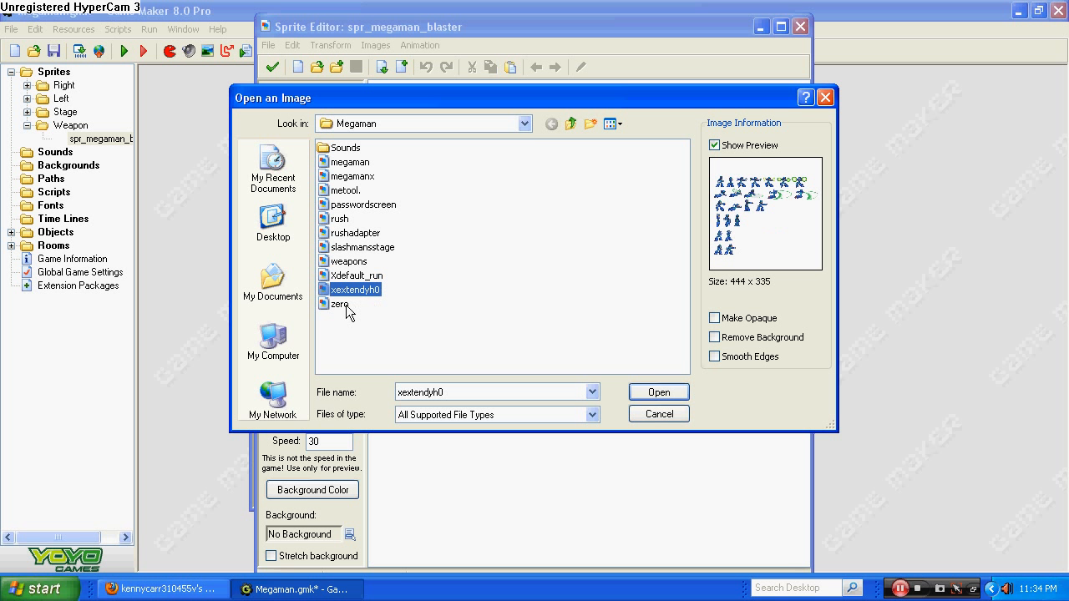
{"action": "left_click", "coordinate": [342, 305]}
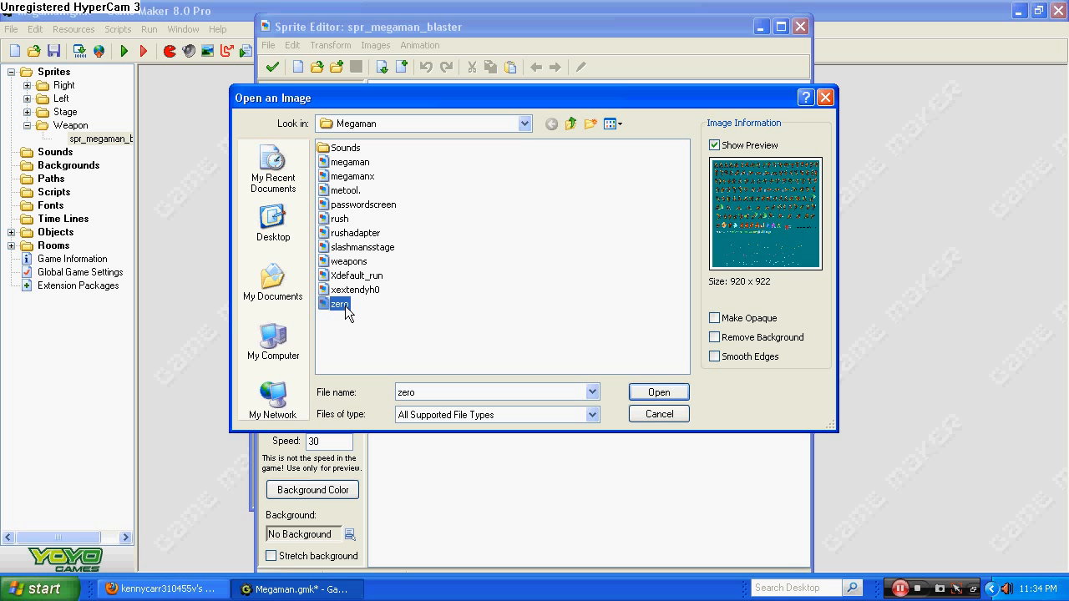
{"action": "left_click", "coordinate": [364, 292]}
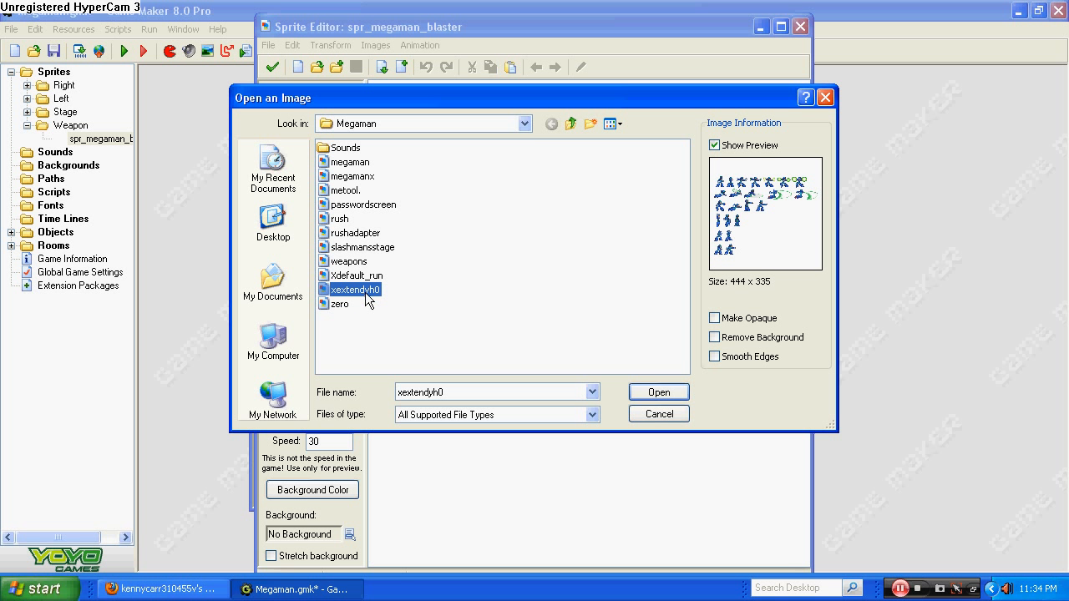
{"action": "left_click", "coordinate": [361, 235]}
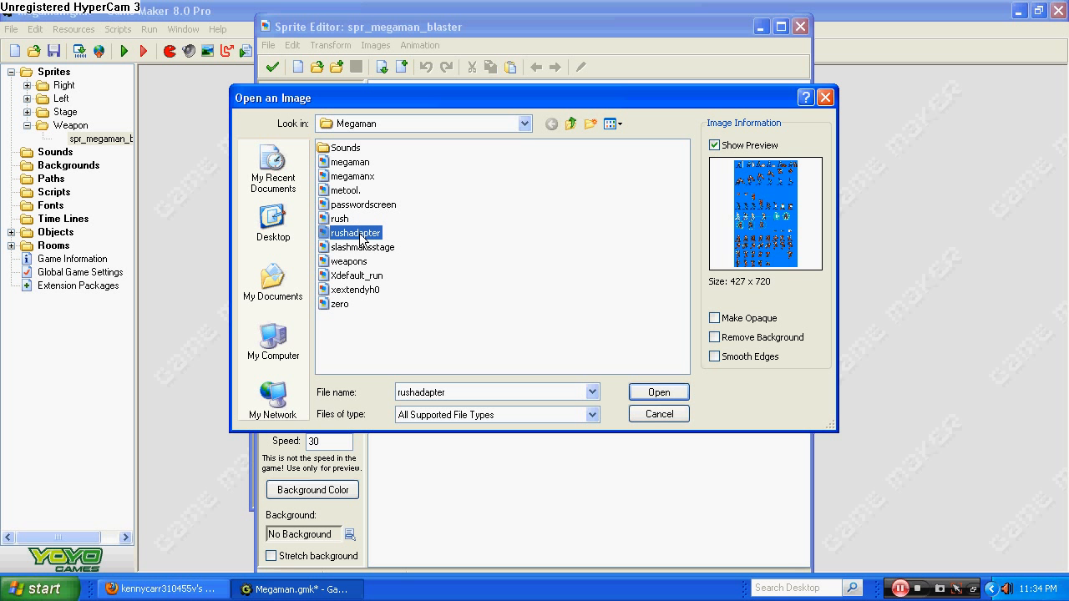
{"action": "left_click", "coordinate": [368, 207]}
{"action": "left_click", "coordinate": [366, 163]}
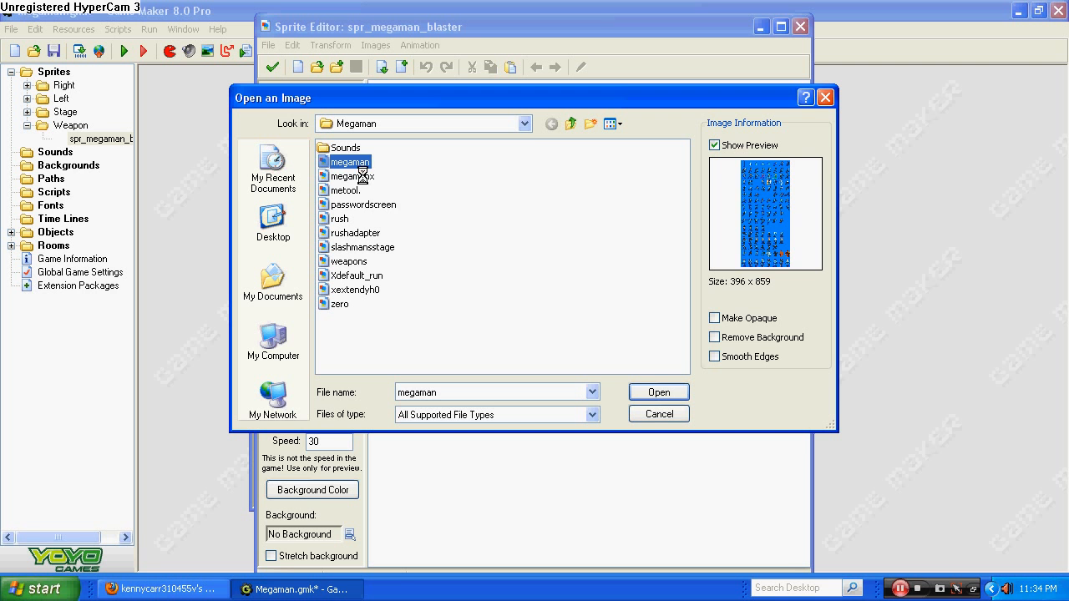
- Open the megamanx sheet for a strip import with its background removed
{"action": "left_click", "coordinate": [362, 177]}
{"action": "left_click", "coordinate": [731, 336]}
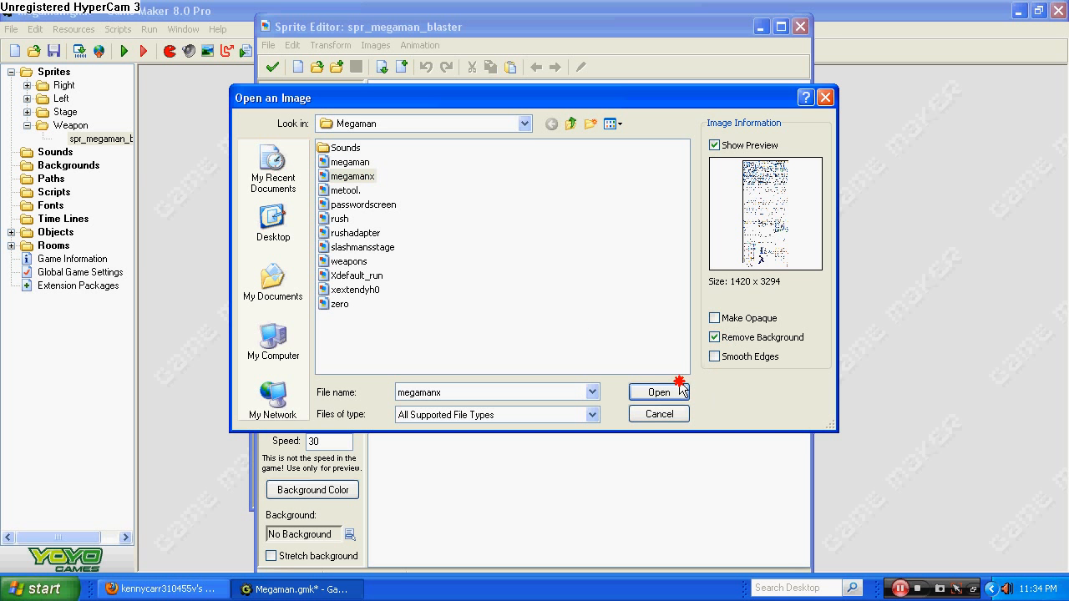
{"action": "left_click", "coordinate": [658, 391]}
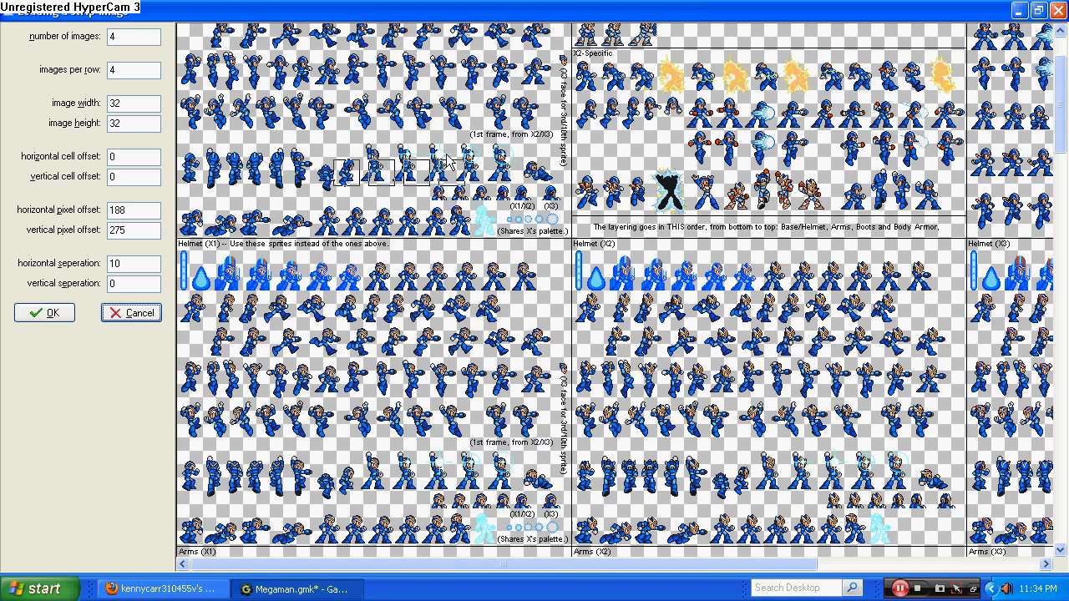
- Place the strip frames over the small light-blue shots above the "Shares X's palette." label in the Helmet (X1) area
{"action": "left_click", "coordinate": [424, 184]}
{"action": "left_click", "coordinate": [524, 223]}
{"action": "left_click", "coordinate": [508, 220]}
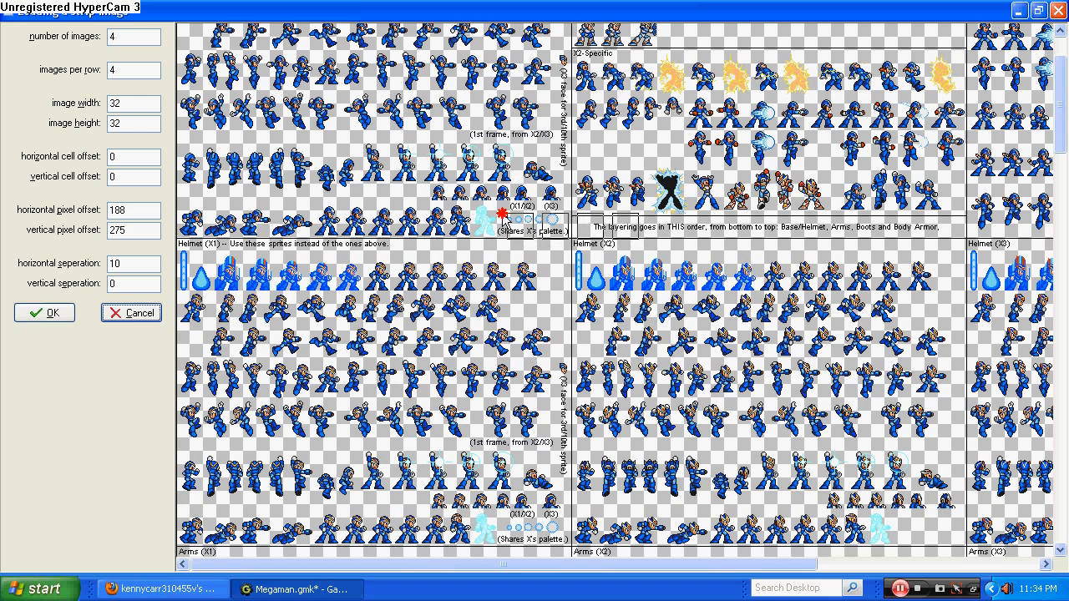
{"action": "left_click", "coordinate": [500, 212]}
{"action": "left_click", "coordinate": [500, 215]}
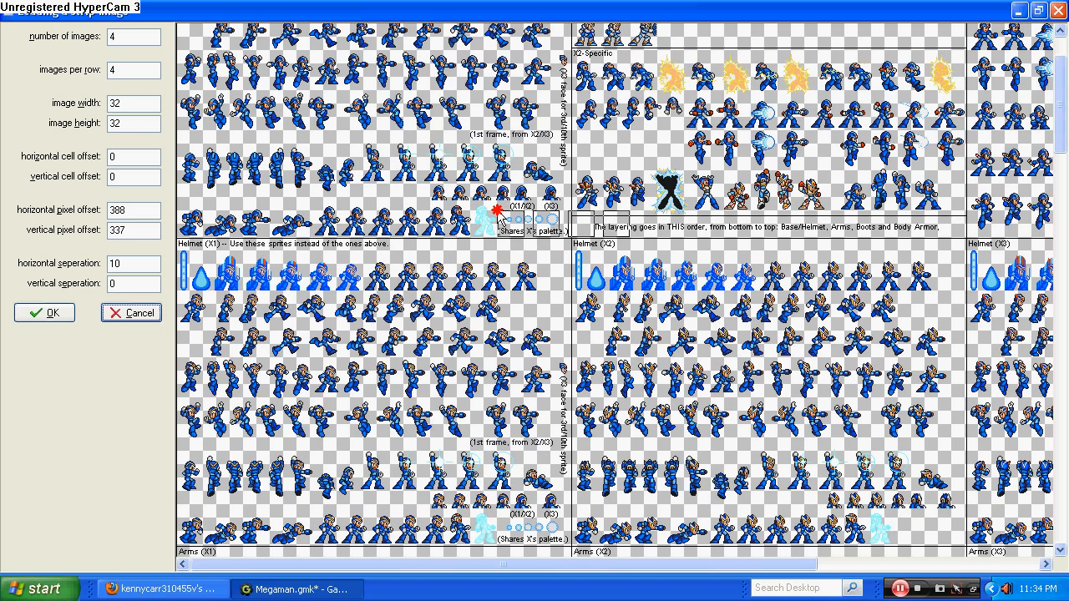
{"action": "left_click", "coordinate": [498, 214]}
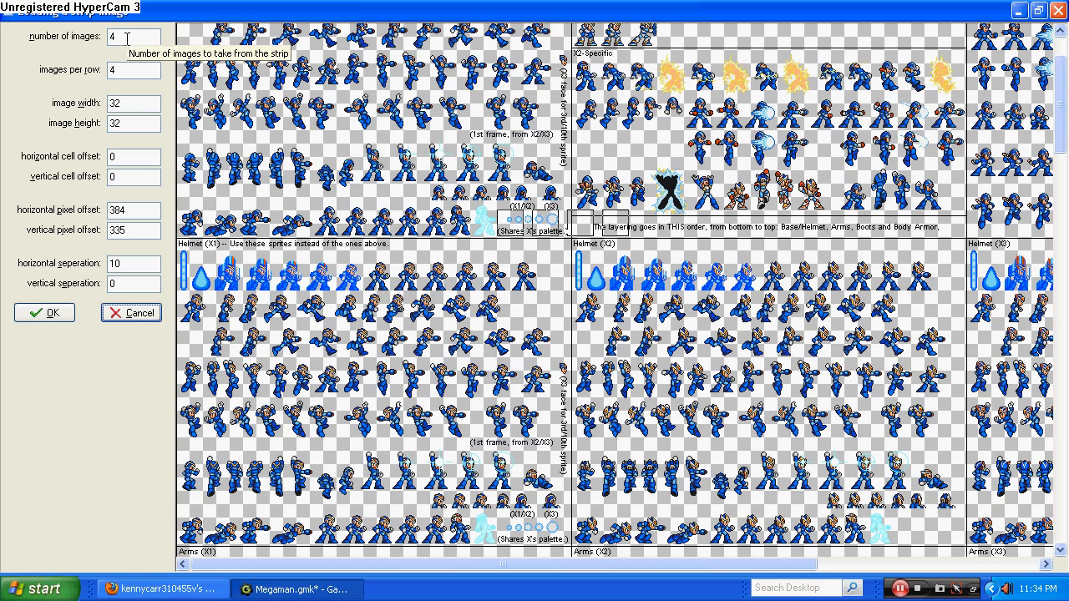
- Set the number of images and images per row to 5 and the horizontal separation to 0
{"action": "left_click_drag", "start_coordinate": [127, 37], "coordinate": [110, 37]}
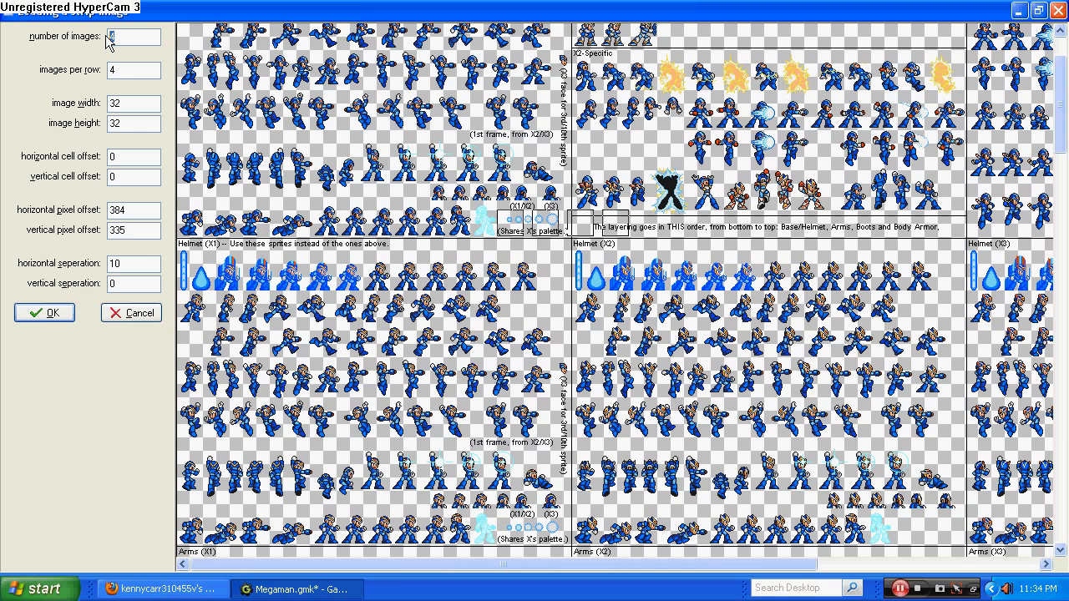
{"action": "type", "text": "5"}
{"action": "key", "text": "Tab"}
{"action": "type", "text": "5"}
{"action": "left_click_drag", "start_coordinate": [133, 264], "coordinate": [110, 266]}
{"action": "type", "text": "0"}
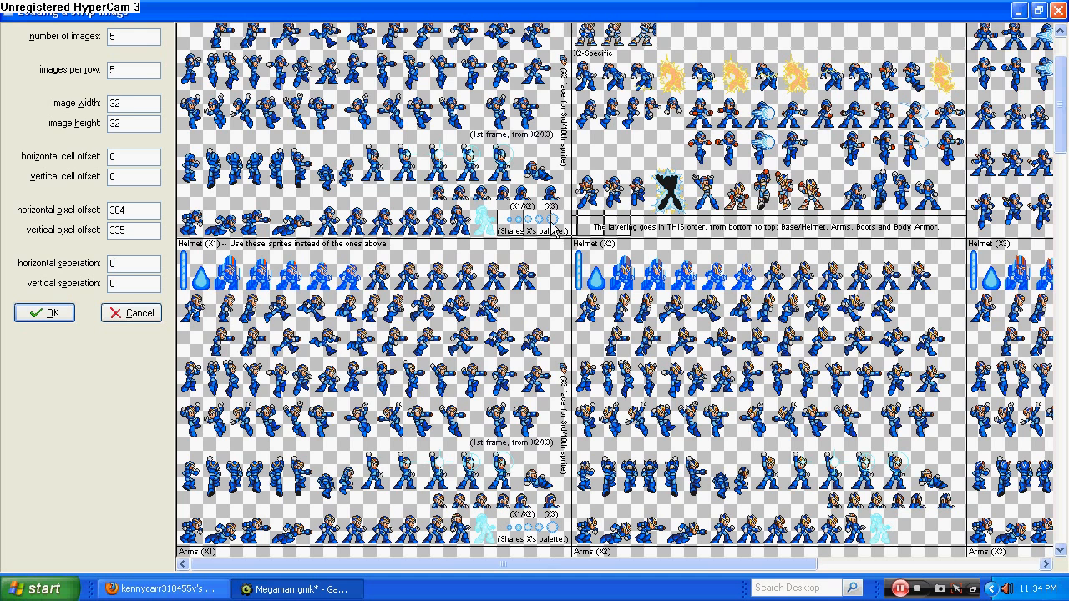
- Set the image width to 15 and height to 20, and realign the five frames over the light-blue shots
{"action": "left_click_drag", "start_coordinate": [133, 104], "coordinate": [107, 100]}
{"action": "type", "text": "10"}
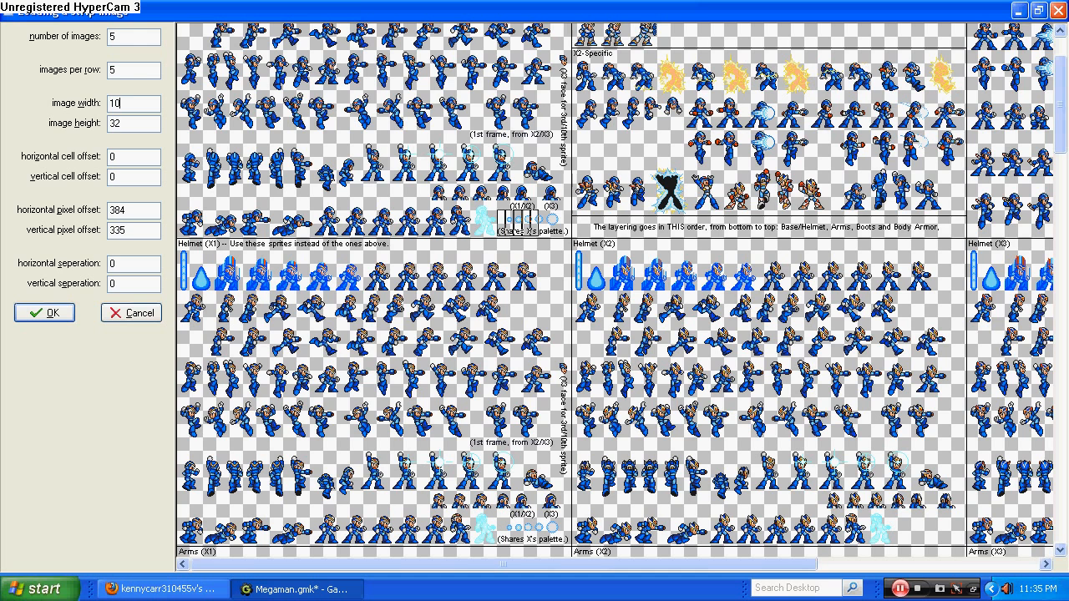
{"action": "key", "text": "Tab"}
{"action": "key", "text": "shift+Tab"}
{"action": "type", "text": "15"}
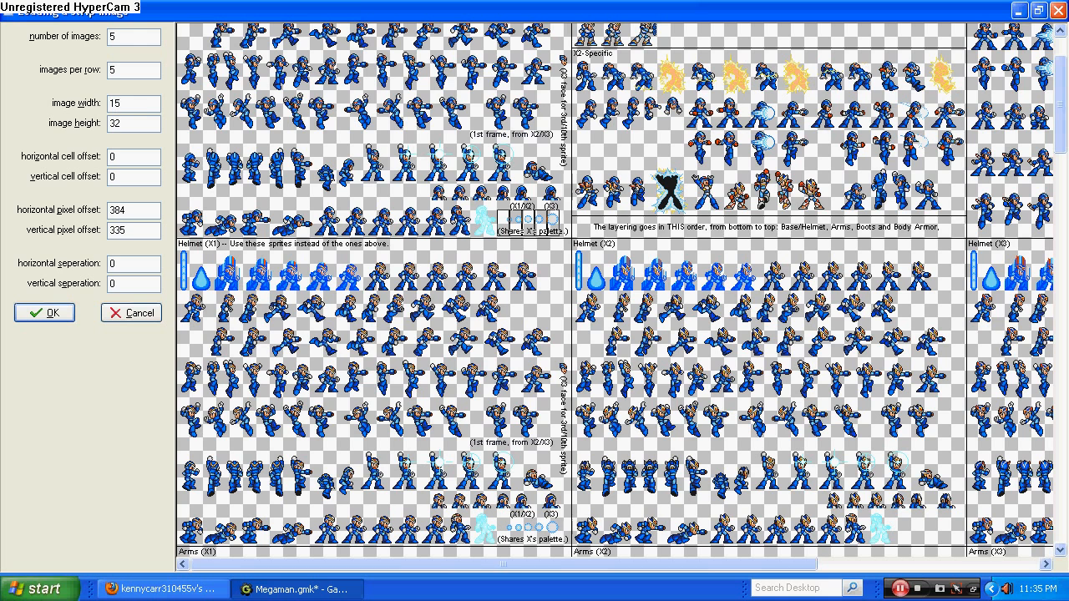
{"action": "key", "text": "Tab"}
{"action": "type", "text": "20"}
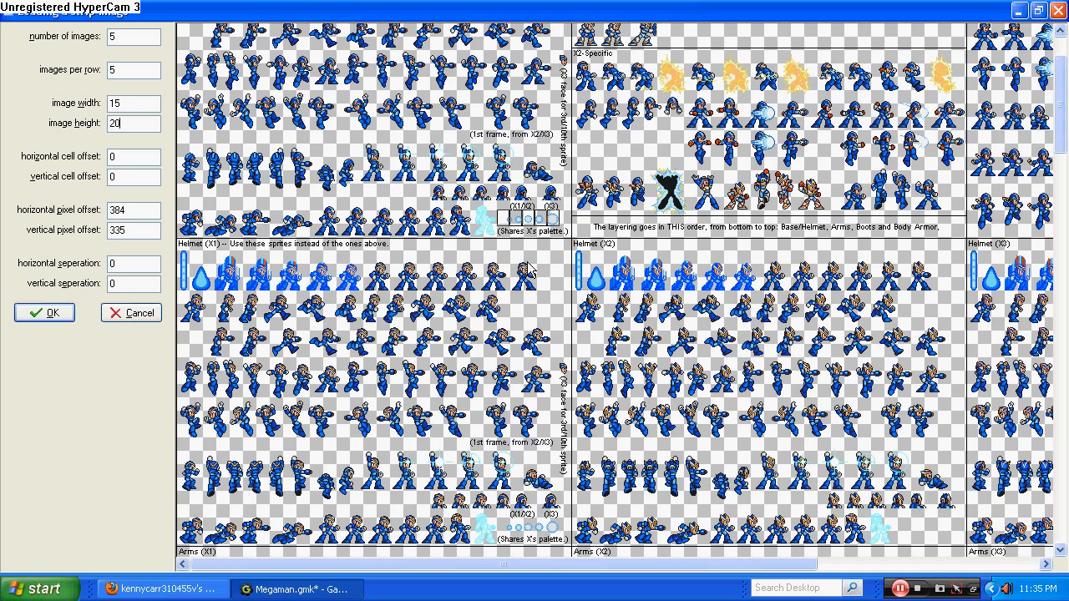
{"action": "left_click_drag", "start_coordinate": [511, 216], "coordinate": [503, 219]}
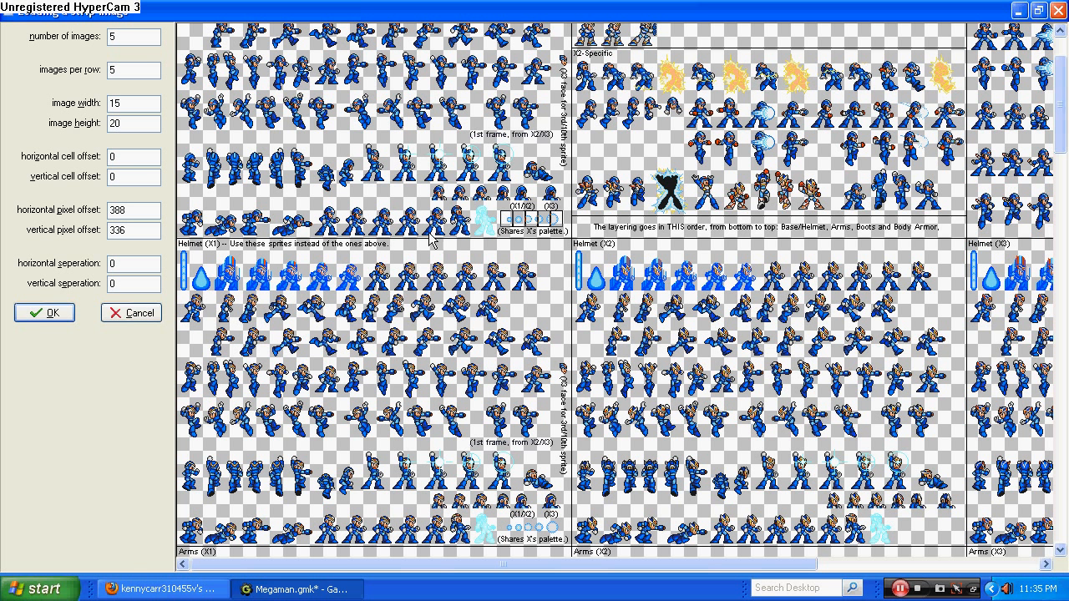
- Cancel the strip import and close spr_megaman_blaster without saving its changes
{"action": "left_click", "coordinate": [117, 313]}
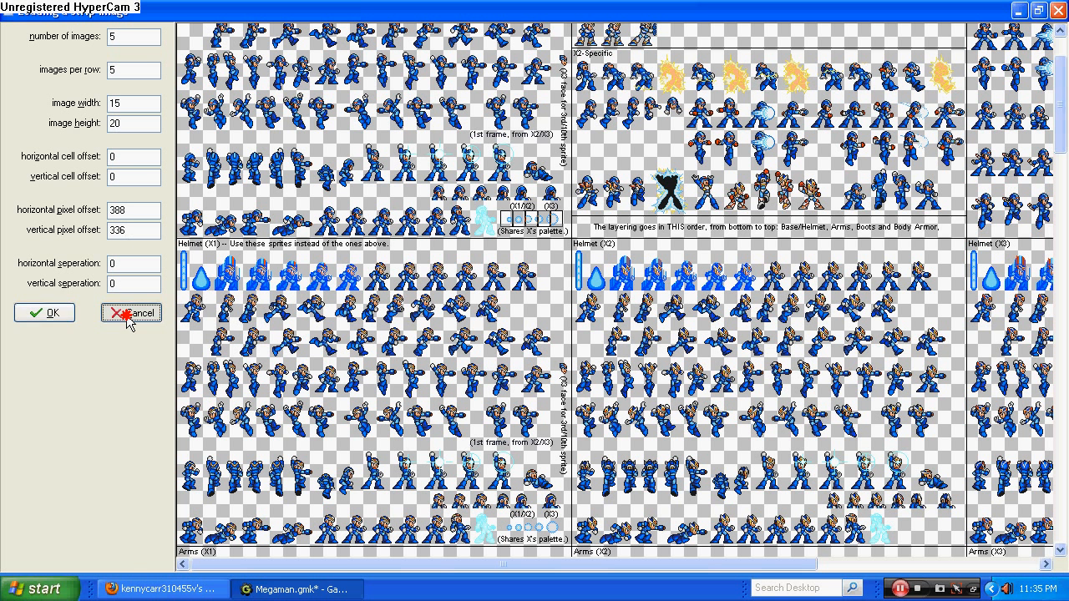
{"action": "left_click", "coordinate": [805, 30]}
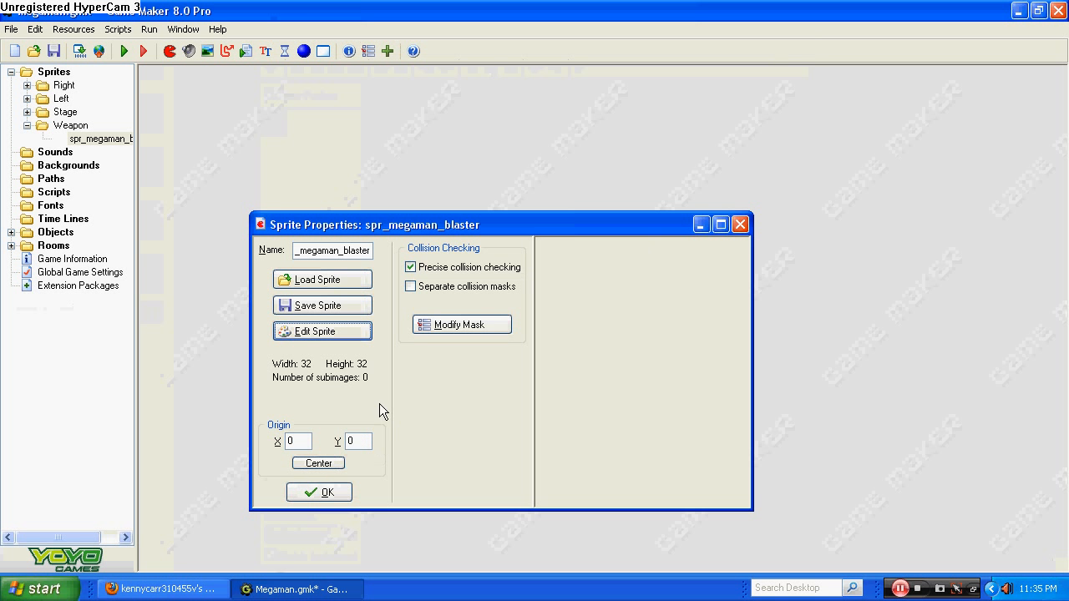
{"action": "left_click", "coordinate": [740, 226]}
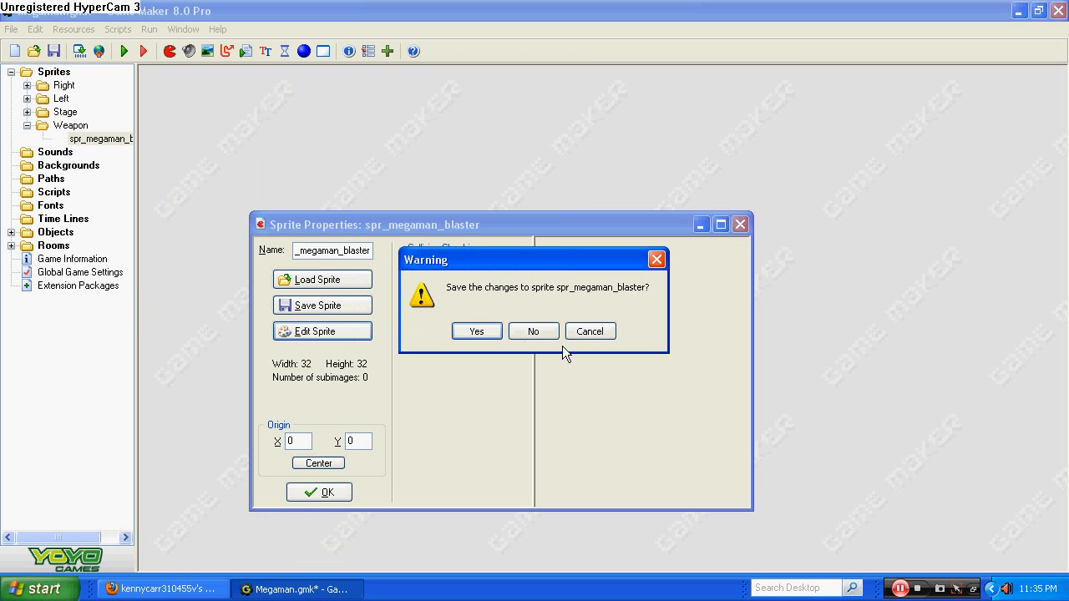
{"action": "left_click", "coordinate": [529, 338]}
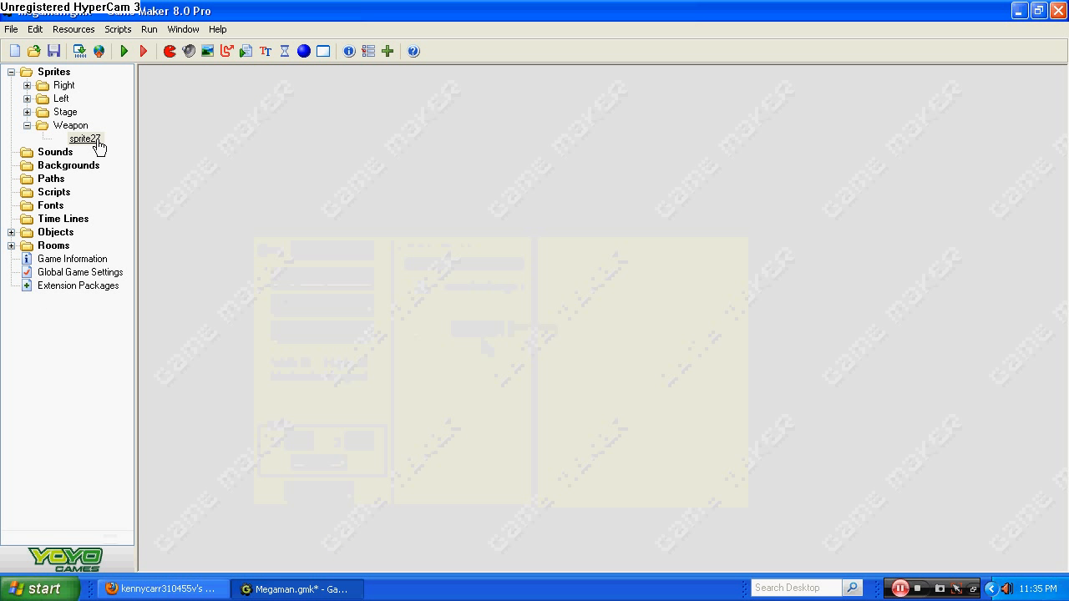
- Delete sprite27 from the Weapon sprite folder
{"action": "right_click", "coordinate": [97, 140]}
{"action": "left_click", "coordinate": [158, 234]}
{"action": "left_click", "coordinate": [478, 332]}
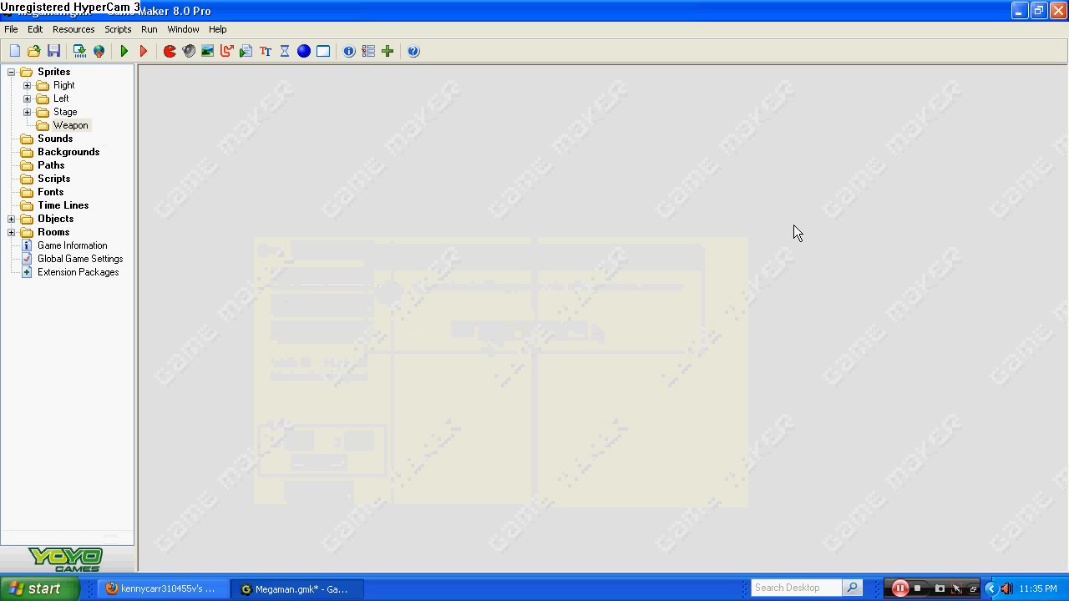
{"action": "left_click", "coordinate": [973, 589]}
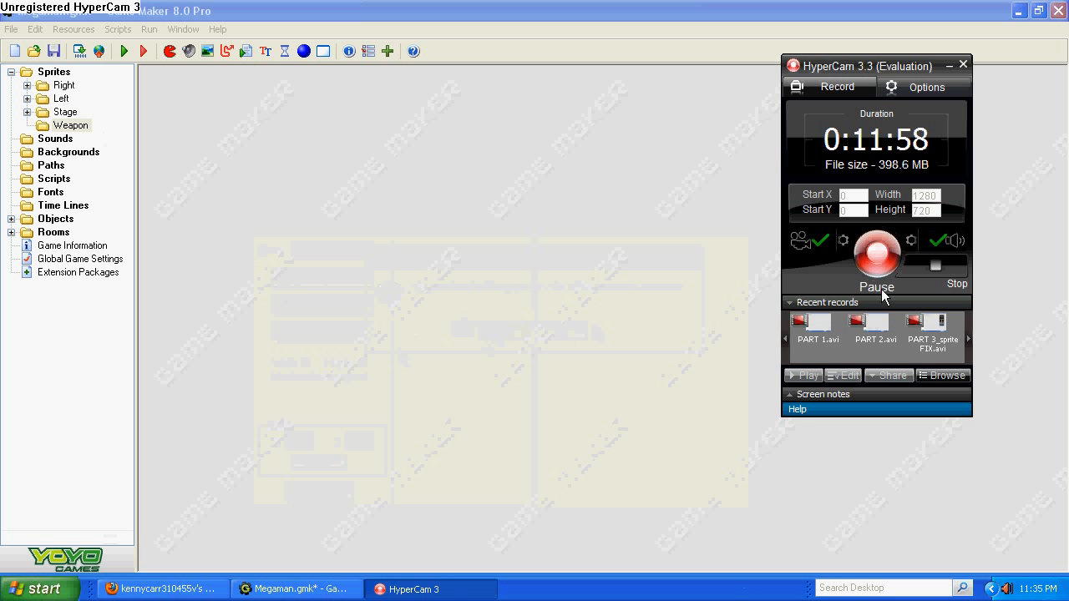